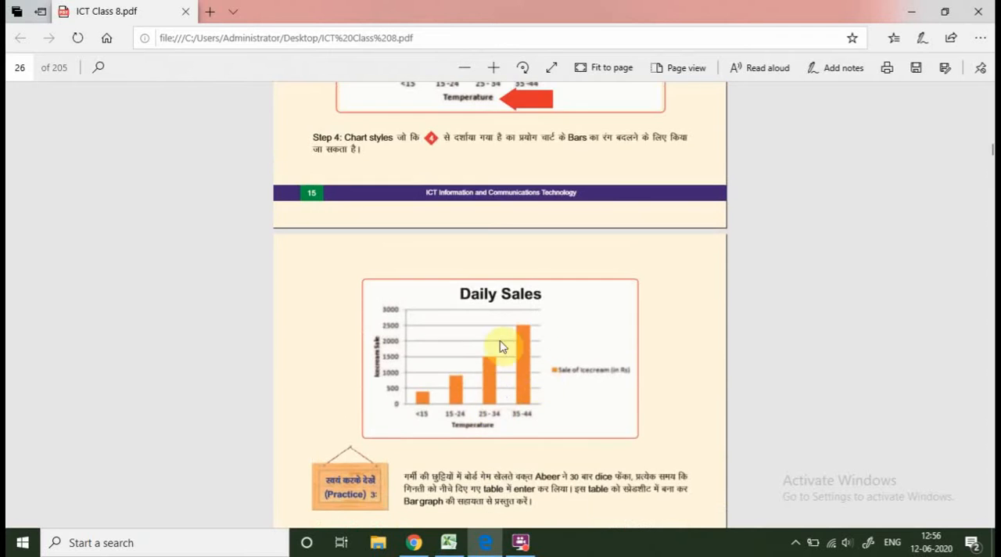
Read the ICT Class 8 textbook from the Daily Sales chart through the sorting activity to the filter section, enlarging the pages.
scroll(496, 398, "down", 10)
scroll(493, 400, "down", 7)
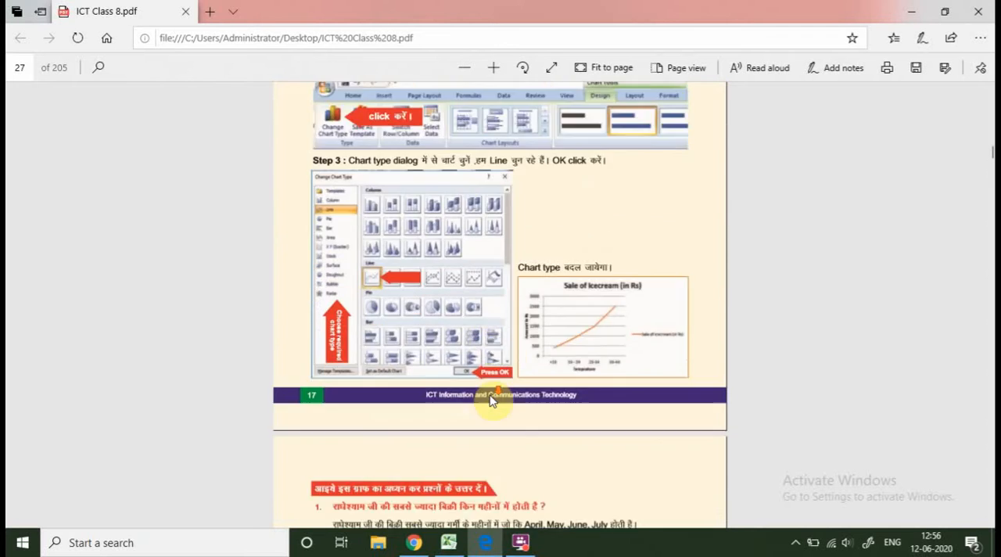
scroll(420, 365, "down", 8)
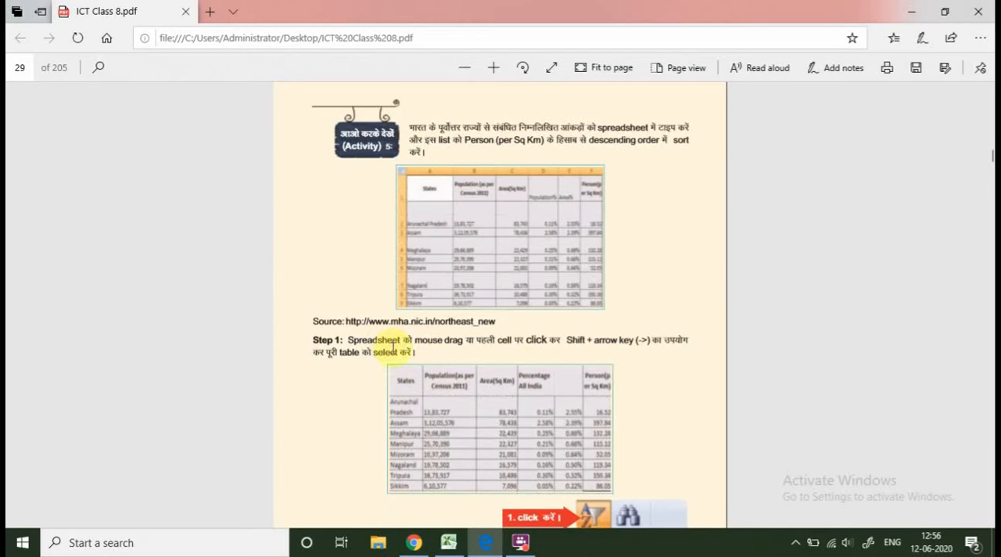
scroll(513, 350, "down", 5)
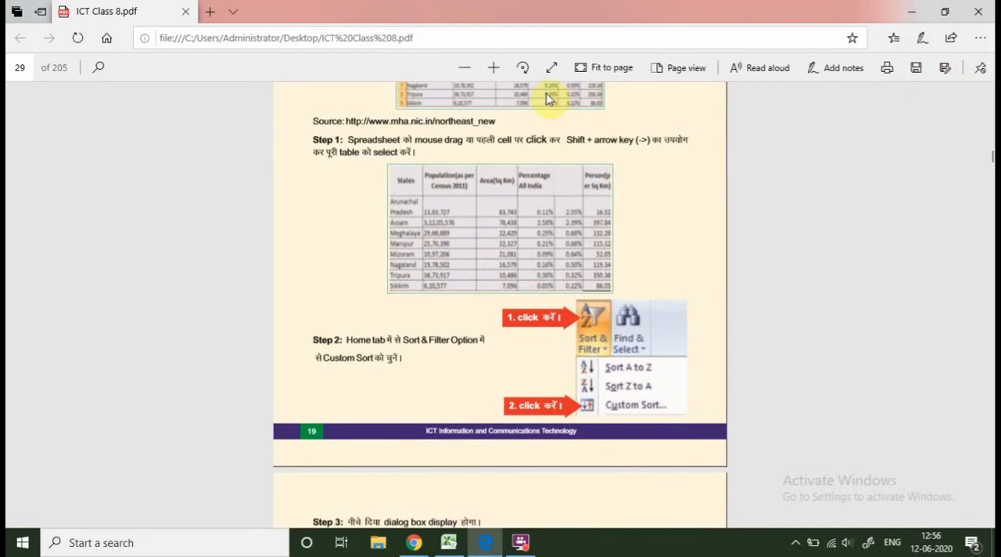
left_click(494, 69)
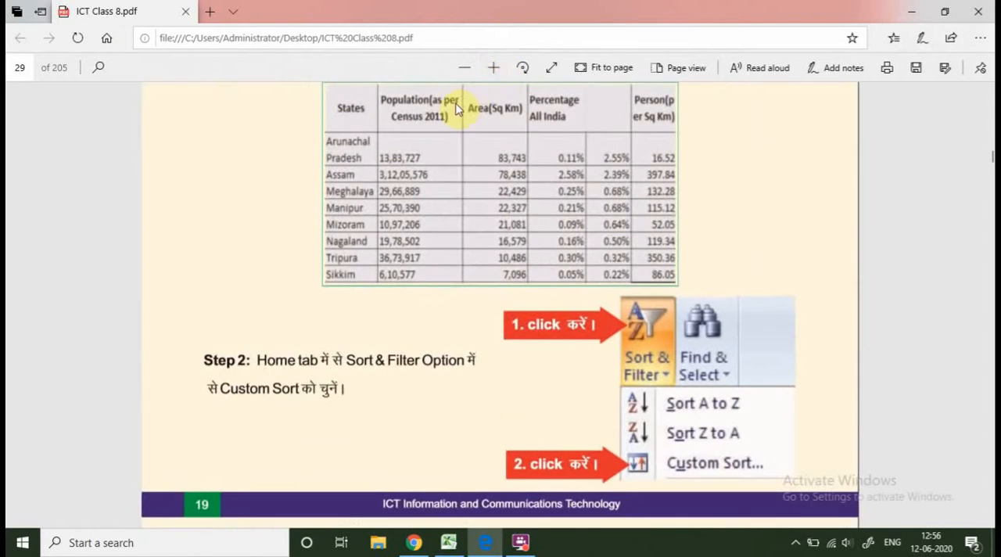
left_click(490, 70)
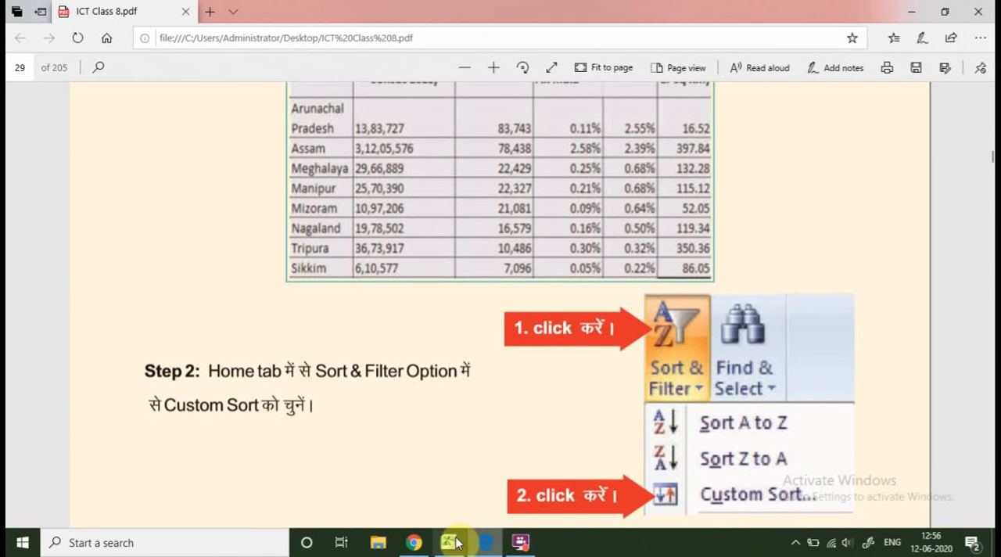
scroll(662, 362, "down", 20)
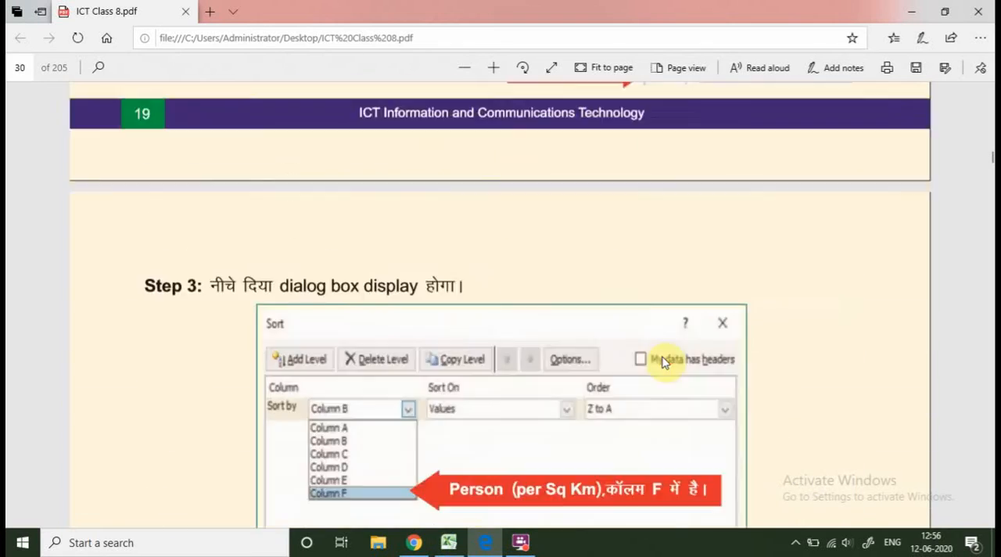
scroll(663, 362, "down", 12)
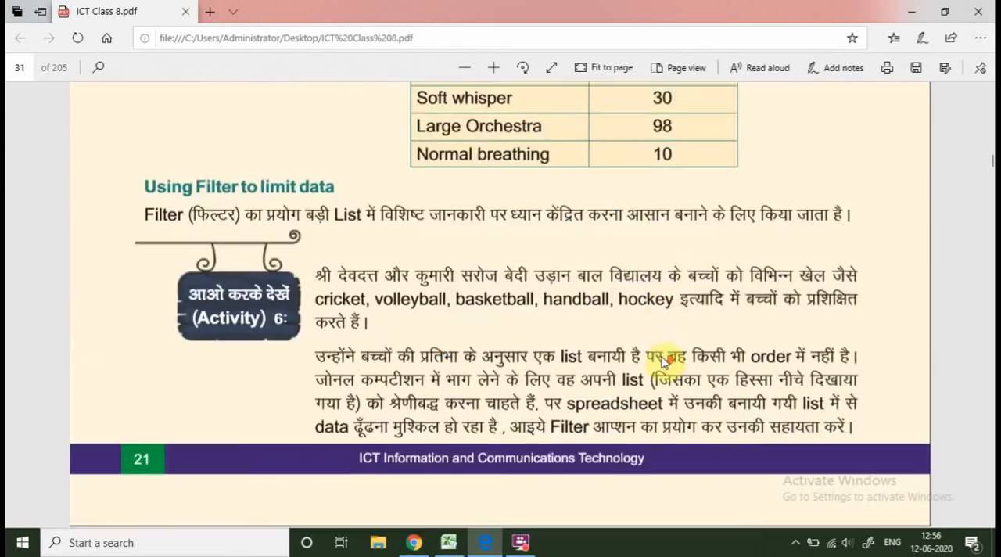
scroll(663, 362, "up", 15)
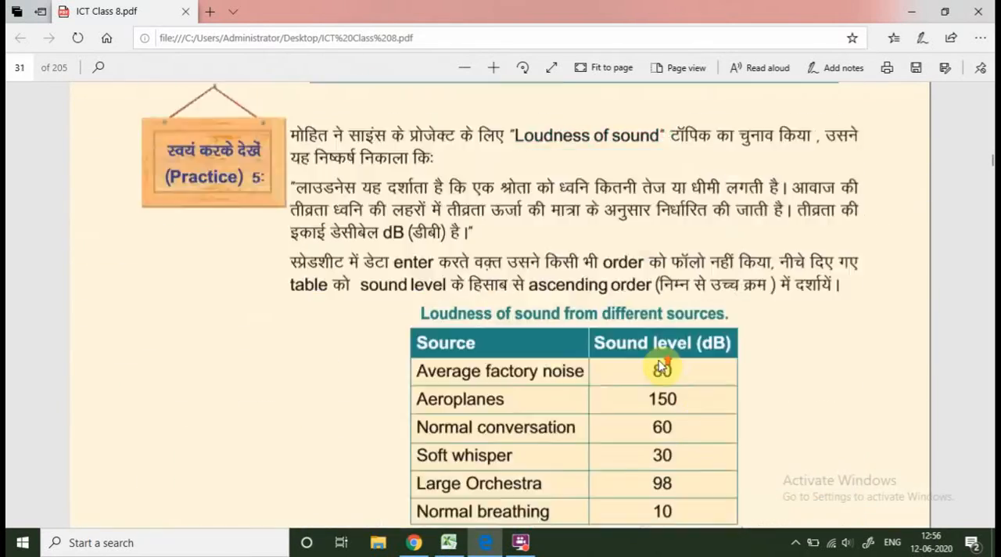
scroll(660, 364, "down", 4)
scroll(659, 363, "down", 15)
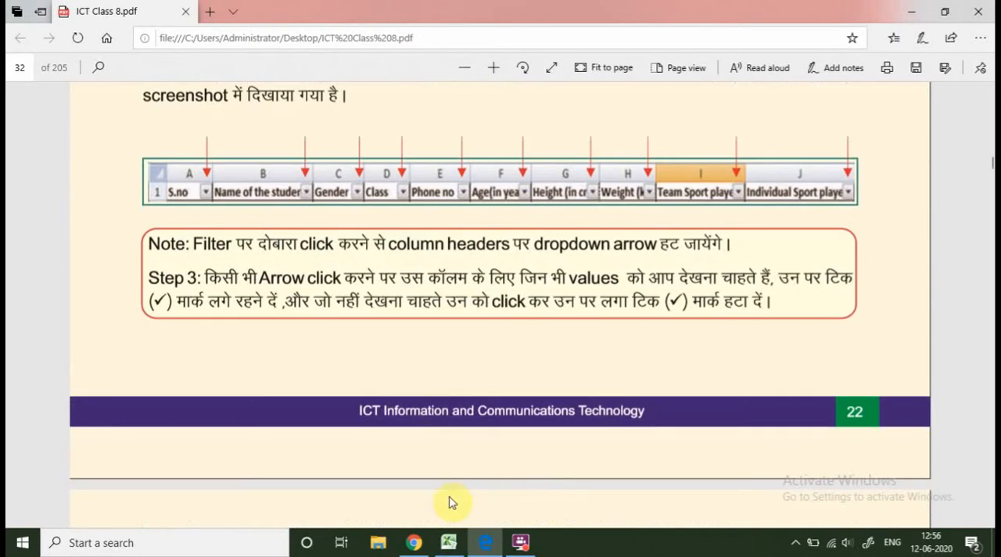
Switch to the TIMETABLE NOV 2018 workbook in Excel and examine how its heading rows 1 to 4 relate to the class rows below.
left_click(449, 542)
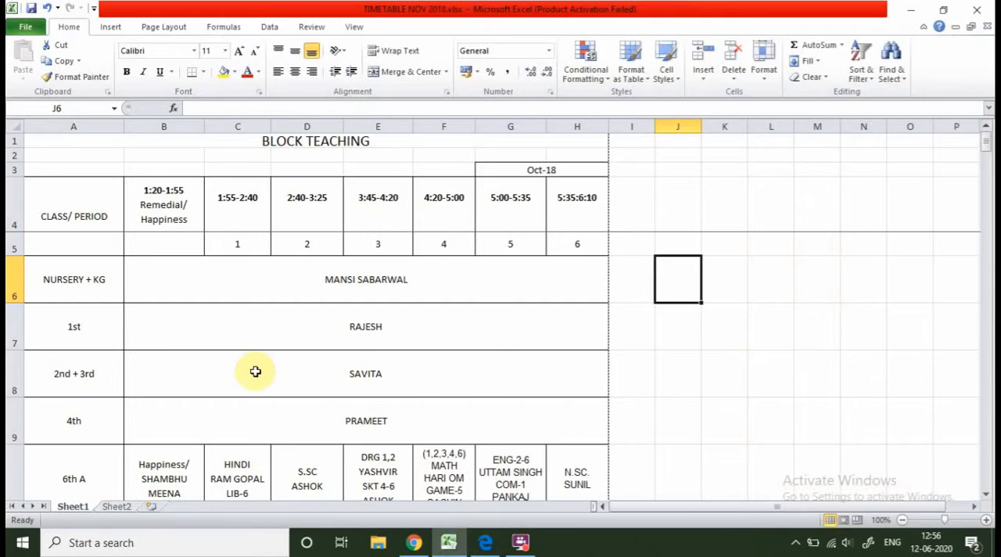
scroll(250, 377, "down", 4)
scroll(251, 377, "up", 4)
scroll(253, 377, "down", 12)
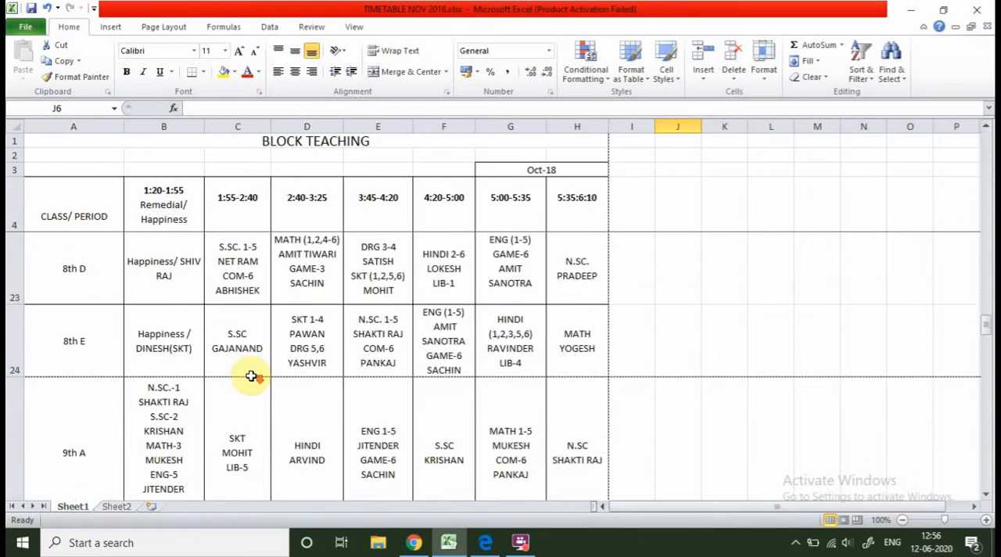
scroll(309, 382, "up", 6)
scroll(308, 384, "up", 6)
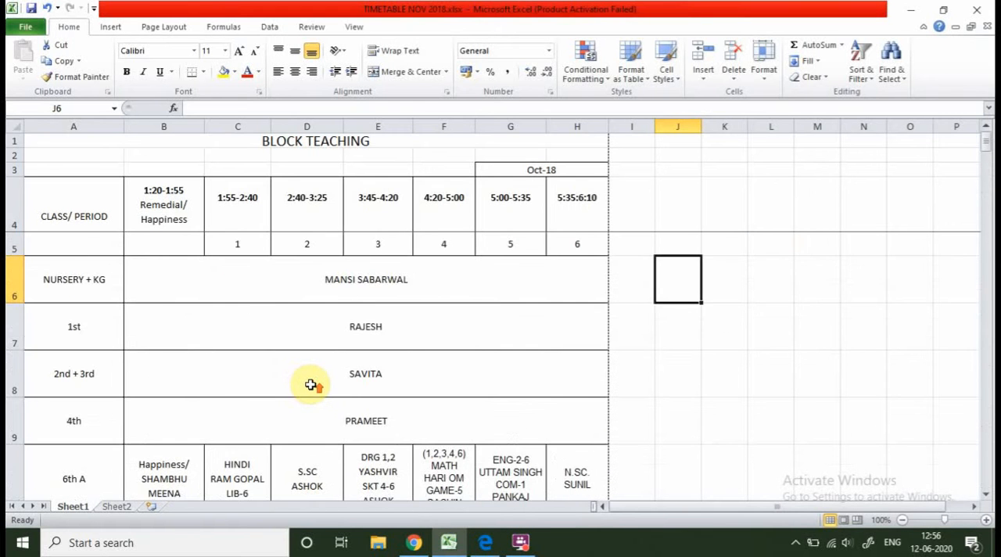
scroll(310, 384, "down", 3)
scroll(310, 383, "up", 3)
scroll(310, 384, "down", 14)
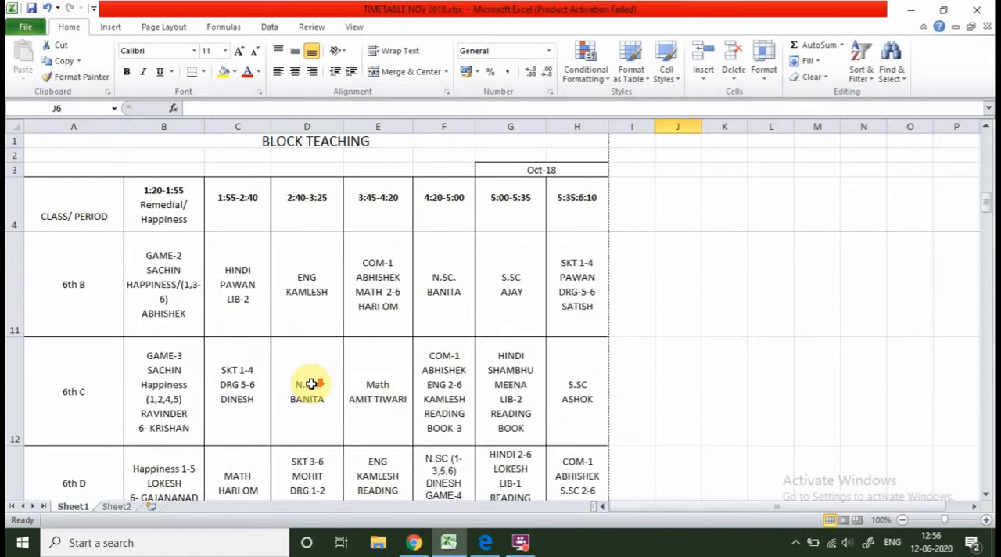
scroll(311, 385, "up", 14)
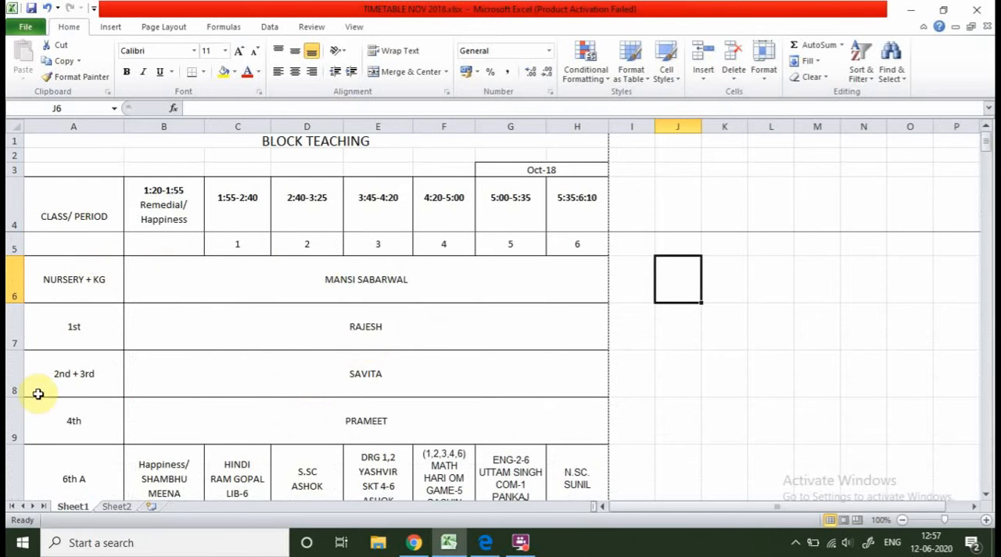
scroll(394, 403, "down", 7)
scroll(394, 395, "down", 5)
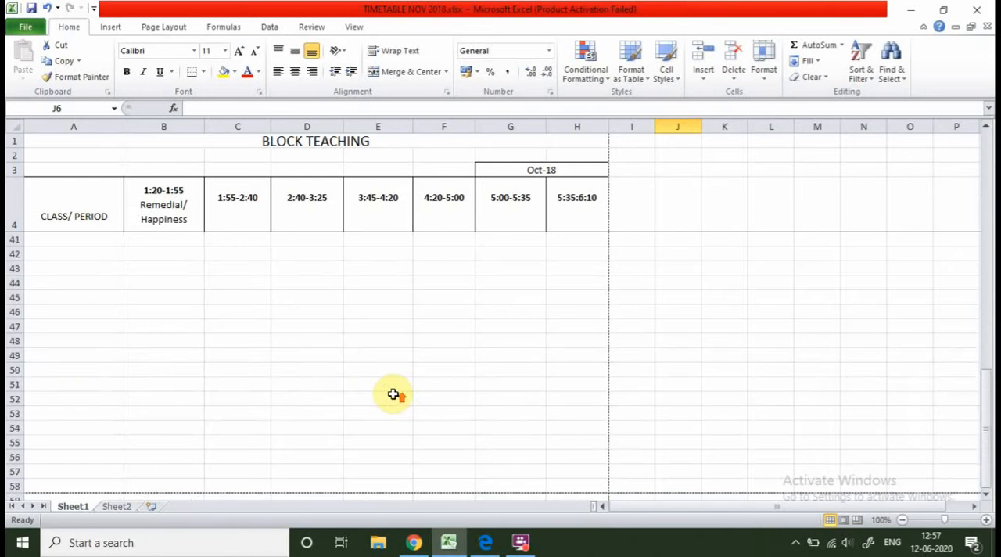
scroll(394, 394, "up", 12)
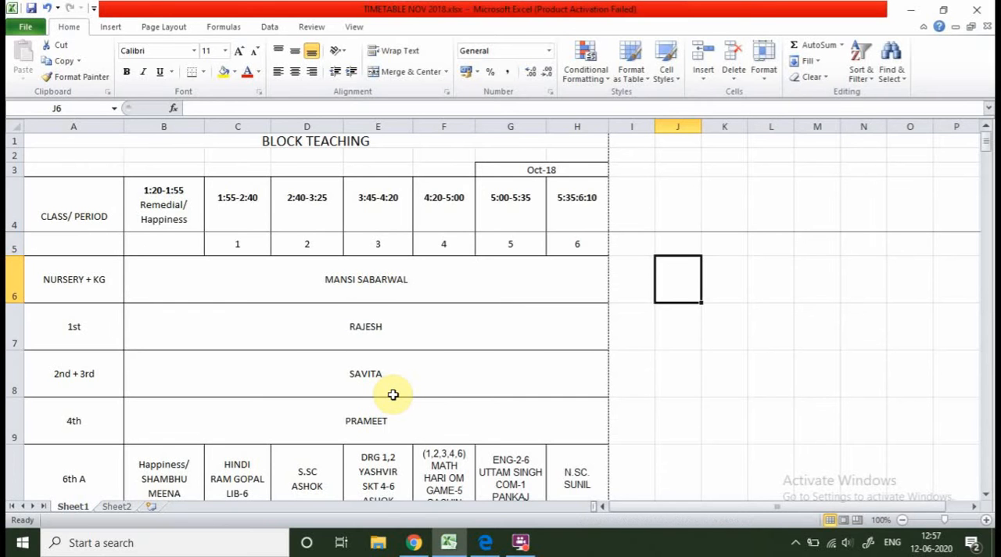
scroll(393, 395, "down", 3)
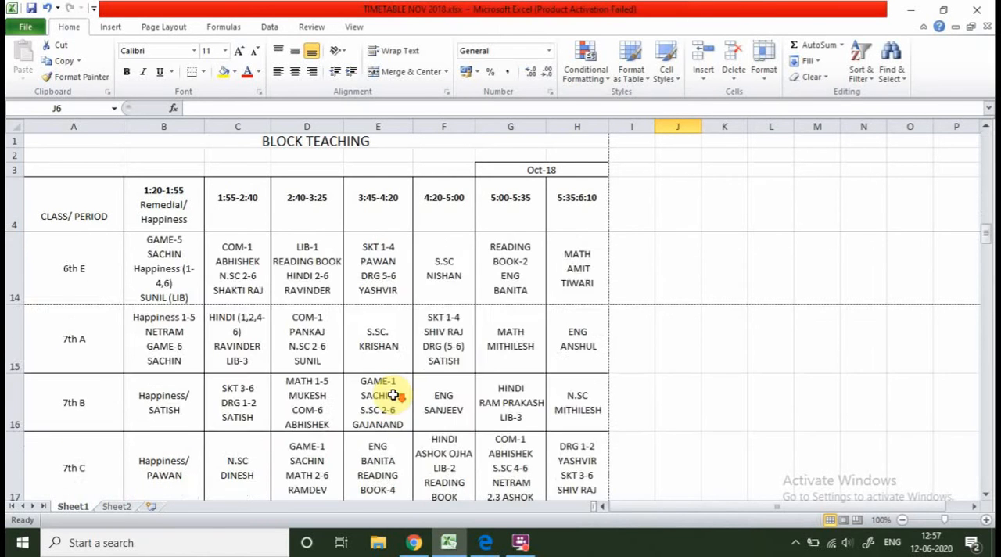
scroll(393, 395, "up", 3)
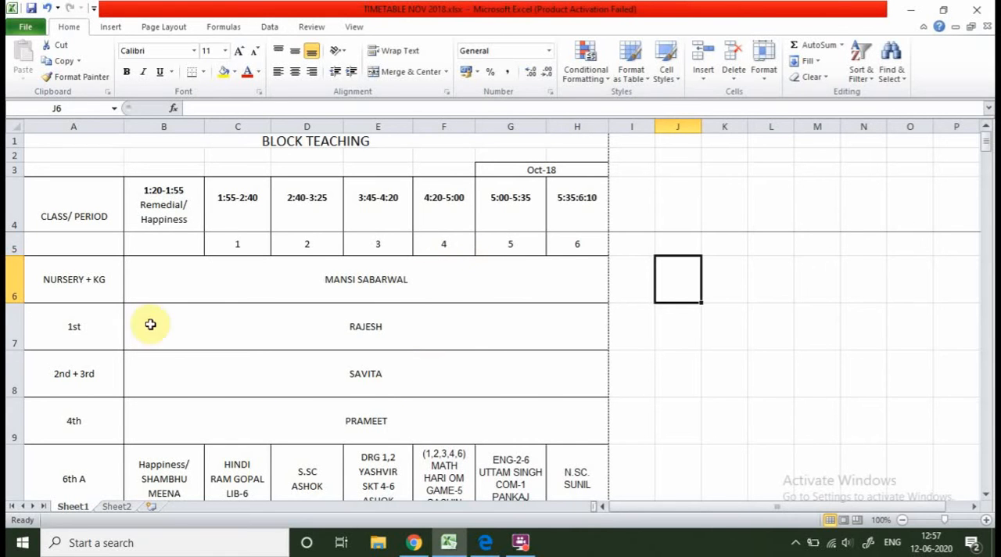
scroll(166, 290, "down", 2)
scroll(166, 284, "up", 2)
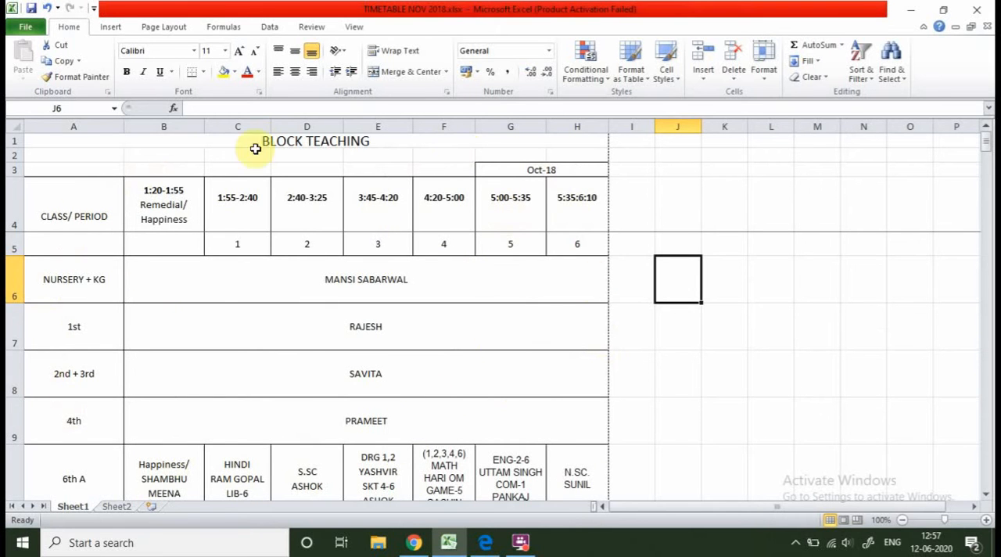
scroll(195, 328, "down", 2)
scroll(195, 328, "down", 4)
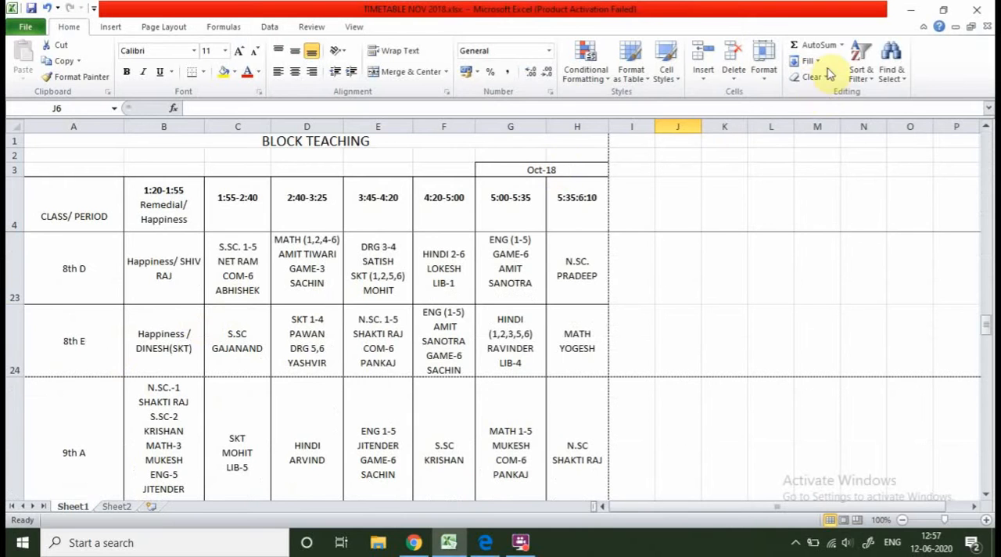
scroll(188, 240, "up", 6)
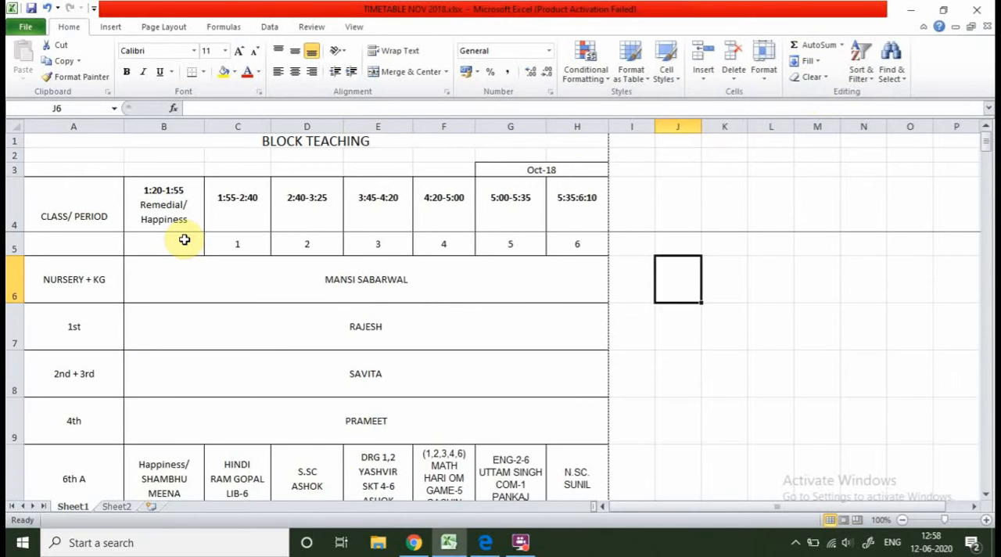
scroll(187, 235, "down", 4)
scroll(184, 239, "up", 4)
scroll(336, 204, "down", 1)
scroll(188, 211, "up", 1)
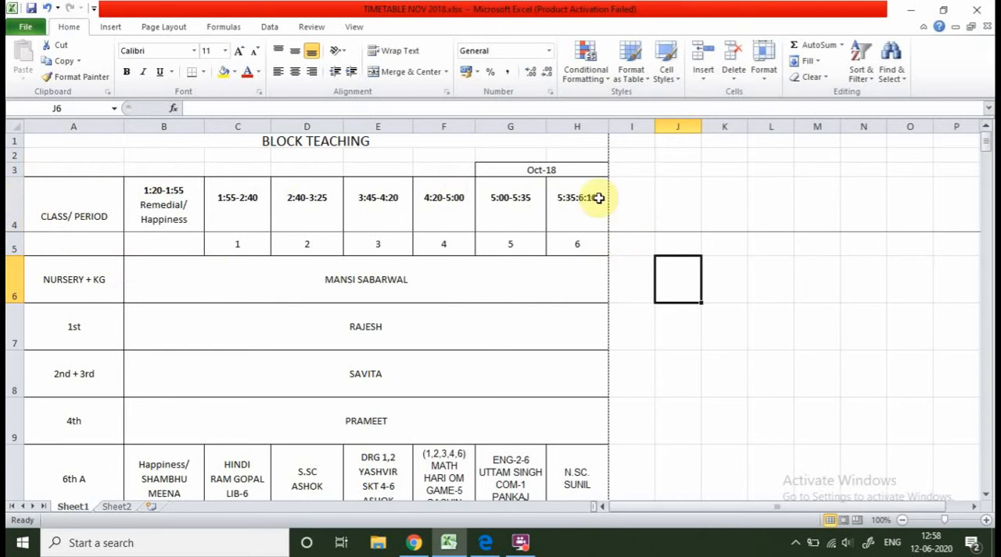
left_click(738, 181)
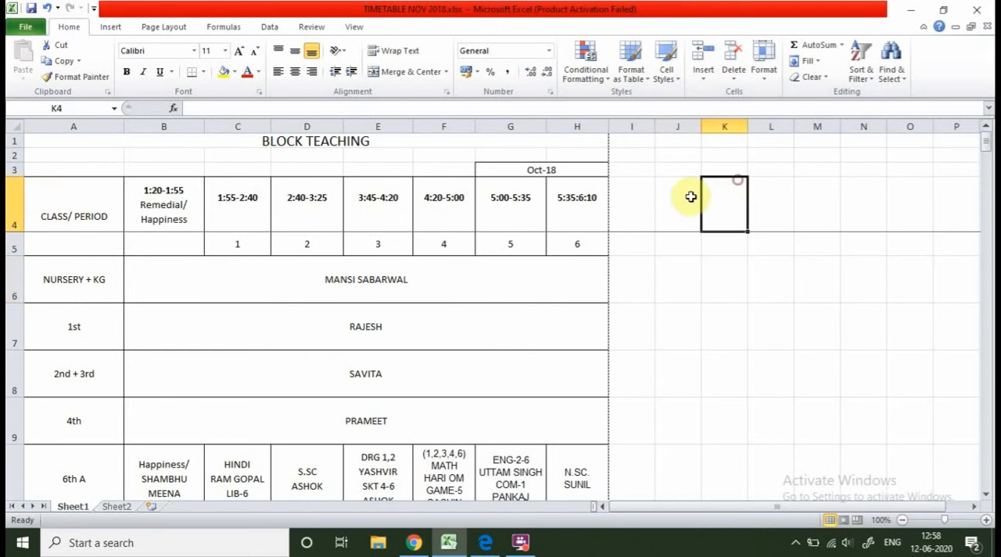
scroll(644, 328, "down", 18)
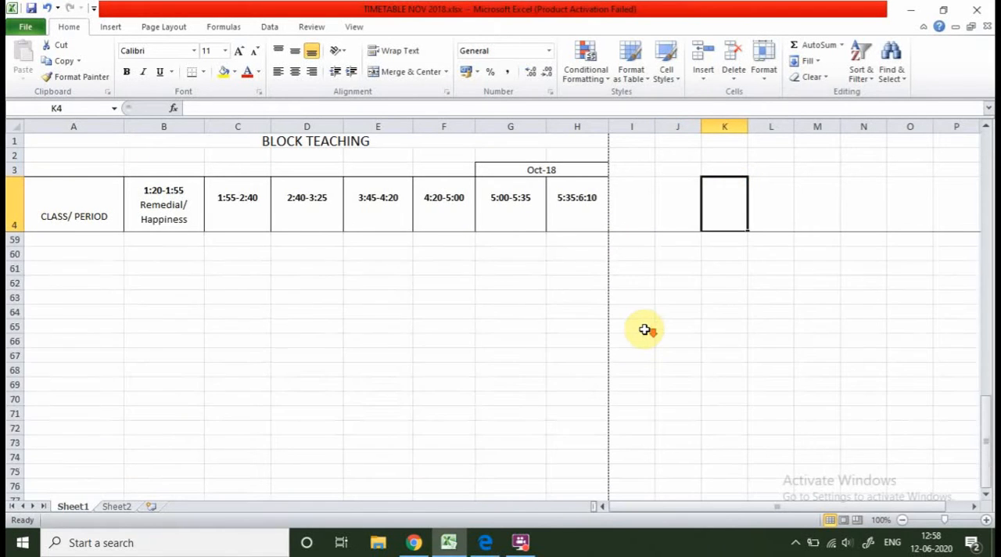
scroll(637, 328, "up", 18)
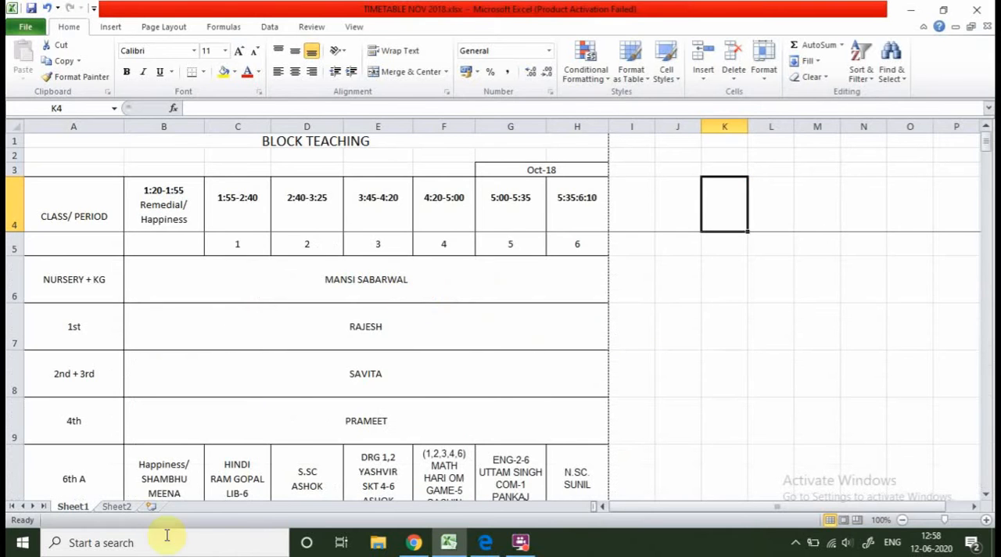
Switch to Chrome, open the downloaded Copy of 6th class Records.xlsx, and enable editing of the workbook.
left_click(414, 542)
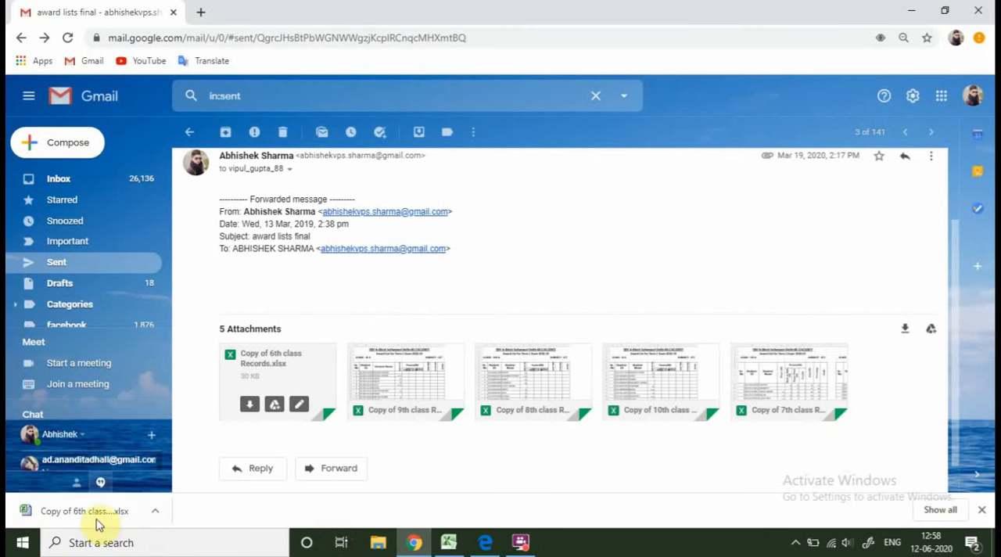
left_click(98, 518)
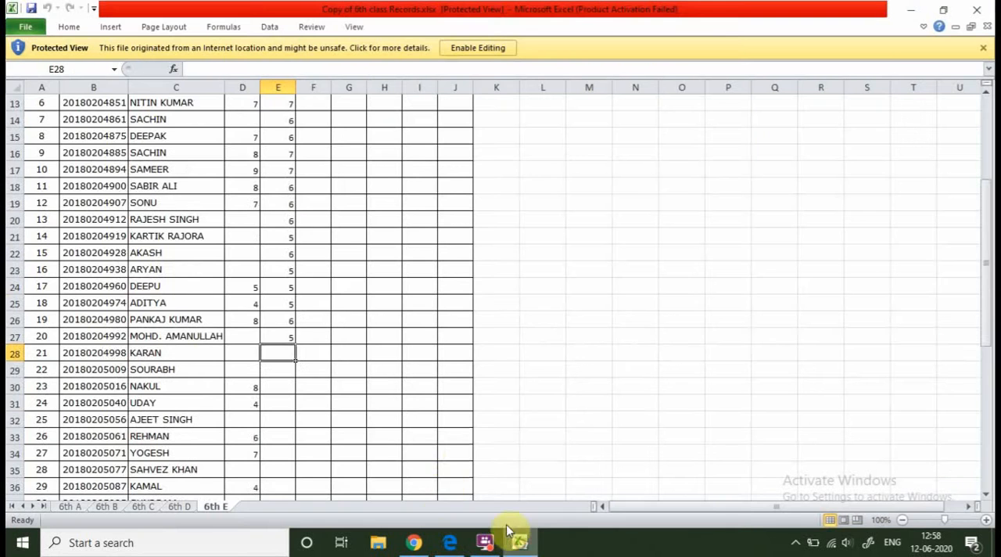
scroll(465, 458, "down", 3)
scroll(465, 459, "up", 7)
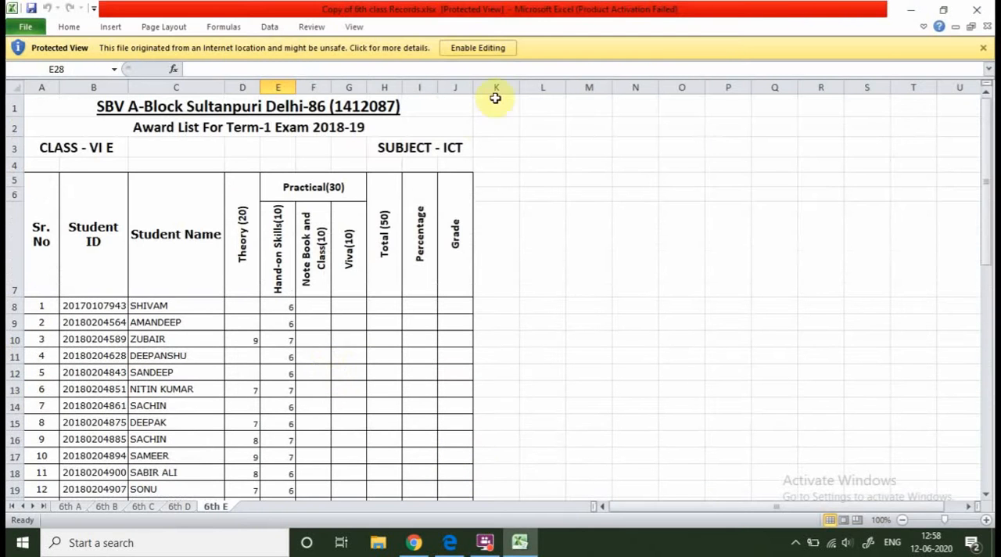
left_click(482, 43)
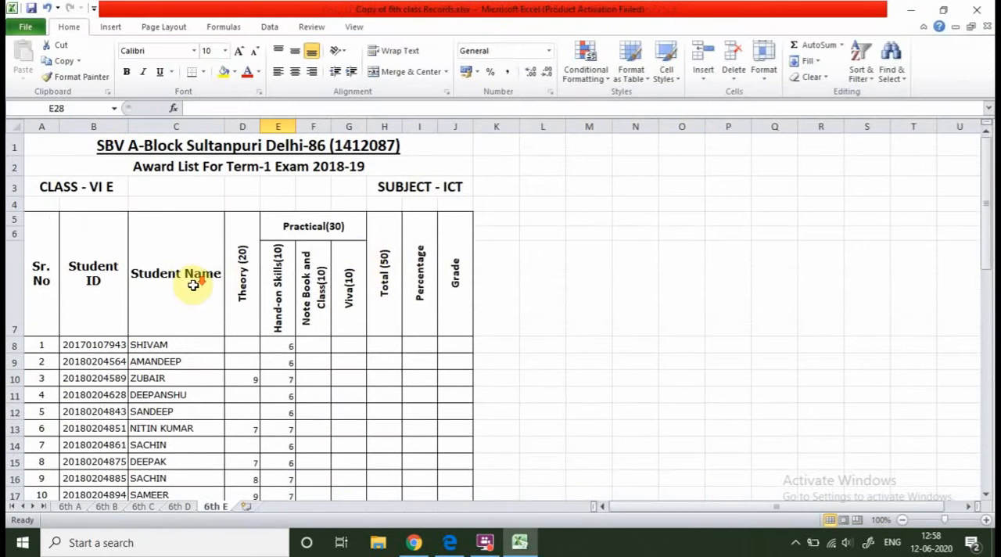
Examine the 6th E award list's title and column headings against the student rows further down the sheet.
scroll(188, 282, "down", 8)
scroll(192, 278, "up", 8)
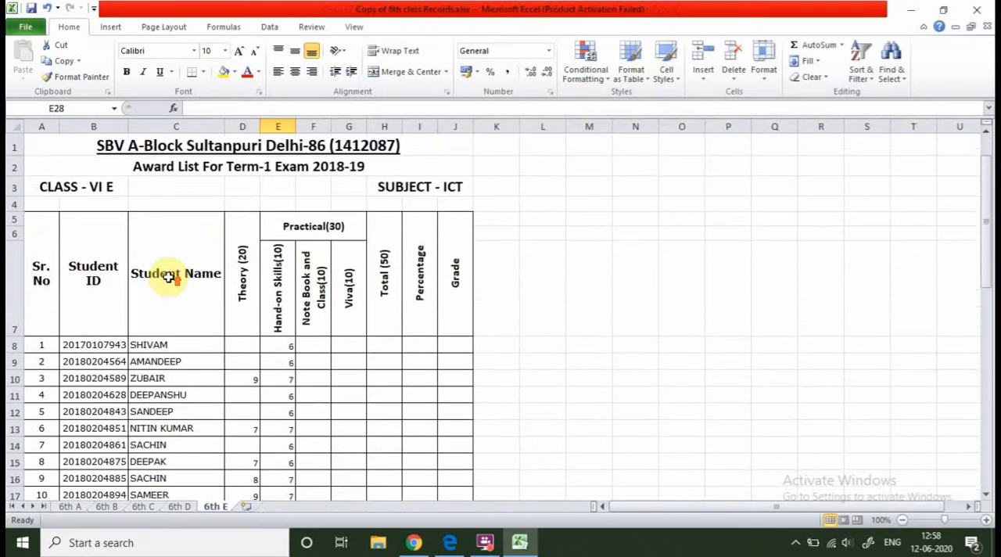
scroll(169, 275, "down", 3)
scroll(177, 277, "down", 6)
scroll(182, 273, "up", 9)
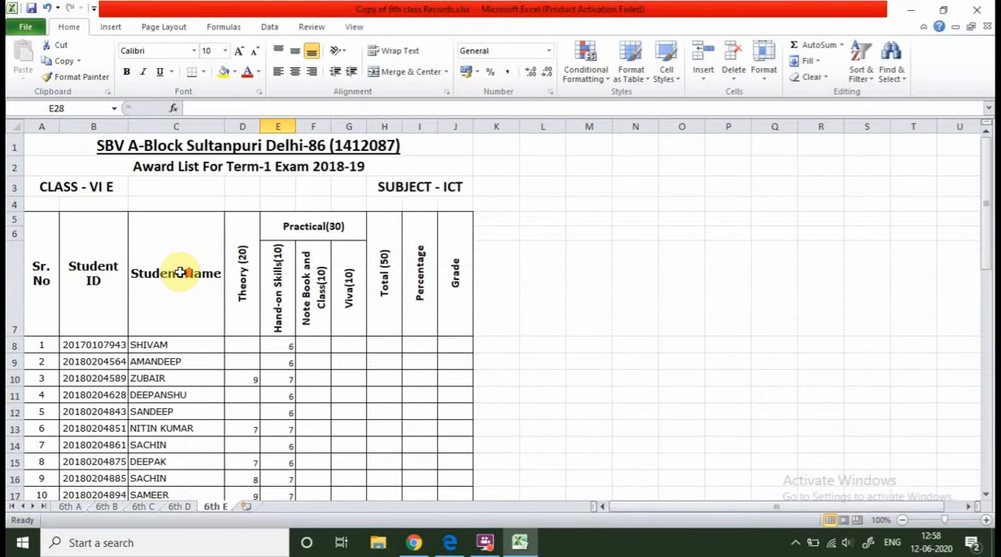
scroll(287, 307, "down", 2)
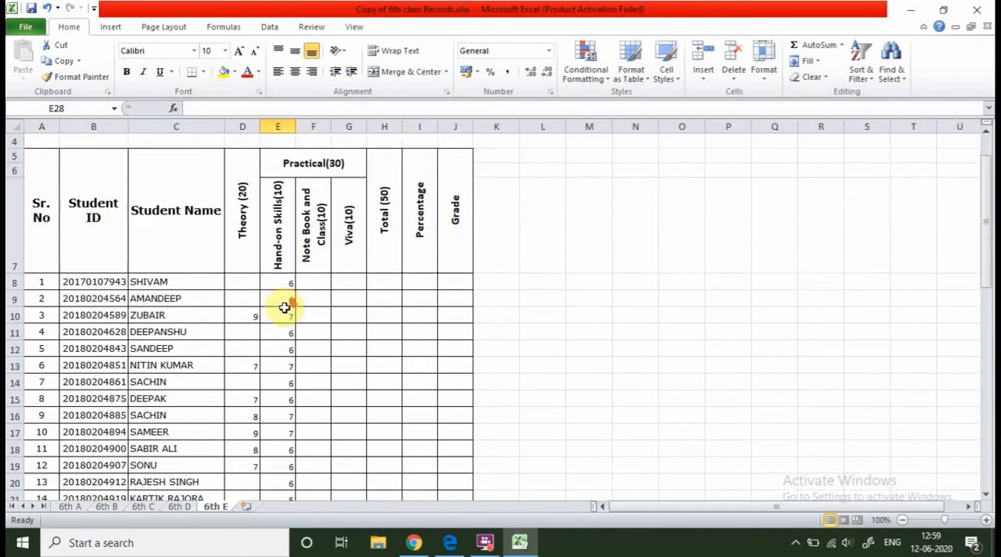
scroll(287, 309, "down", 9)
scroll(287, 308, "up", 11)
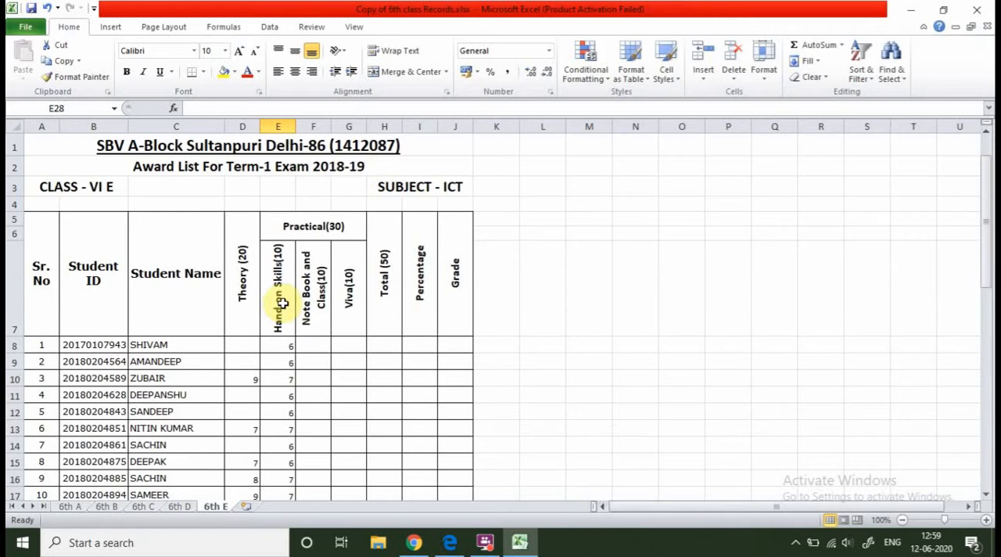
left_click(342, 168)
scroll(329, 332, "down", 3)
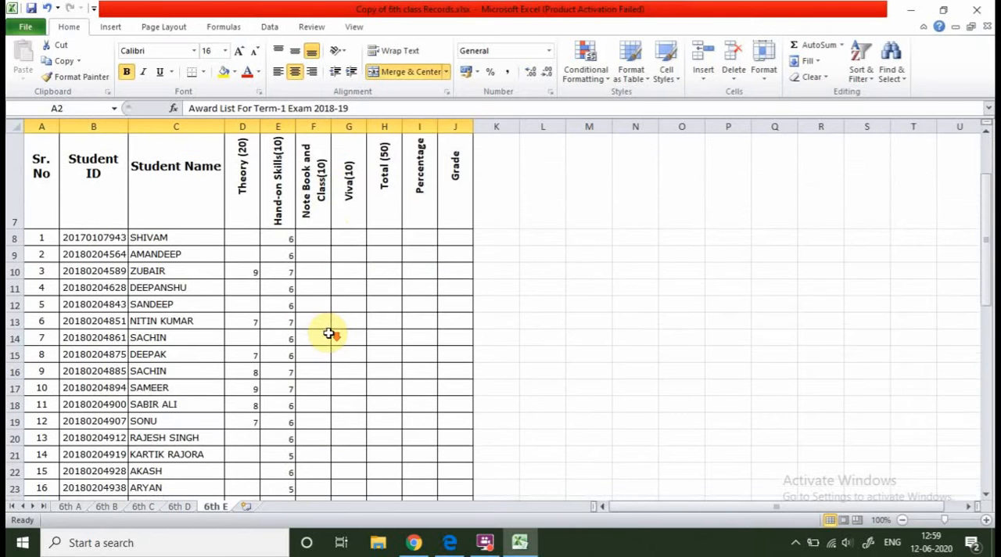
scroll(327, 334, "down", 9)
scroll(327, 334, "up", 12)
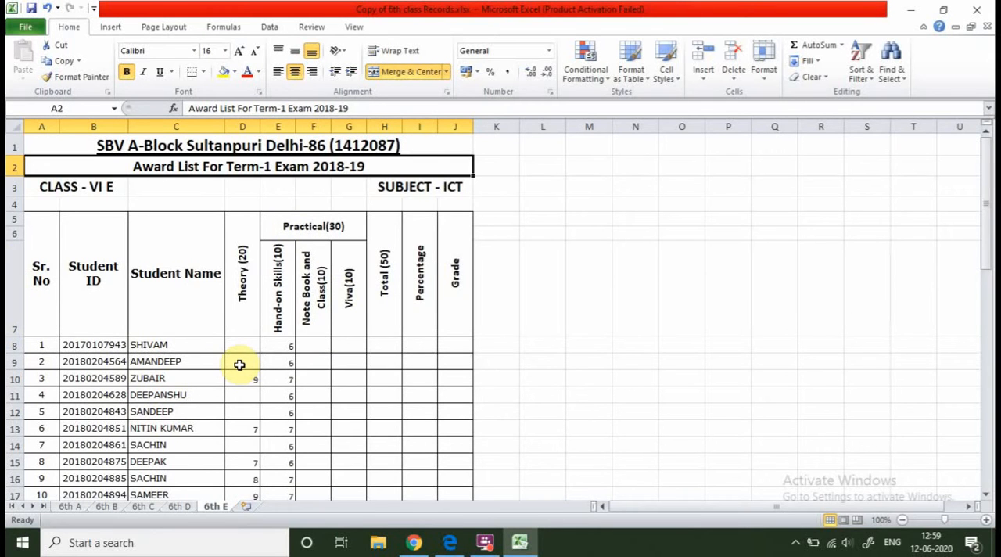
Examine the 6th E award list's column headings and the Sort & Filter options available for them.
scroll(239, 364, "down", 2)
scroll(240, 364, "up", 2)
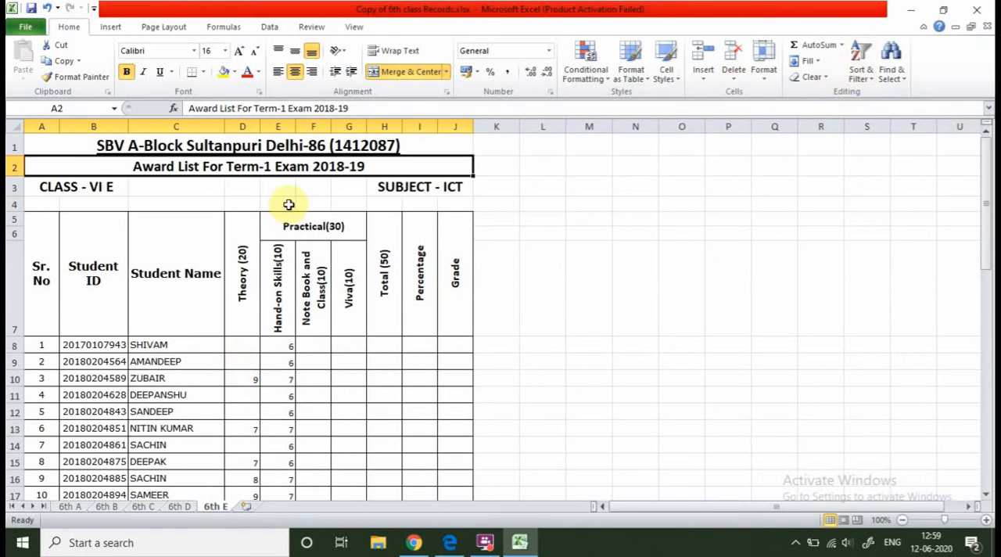
left_click(845, 48)
left_click(772, 188)
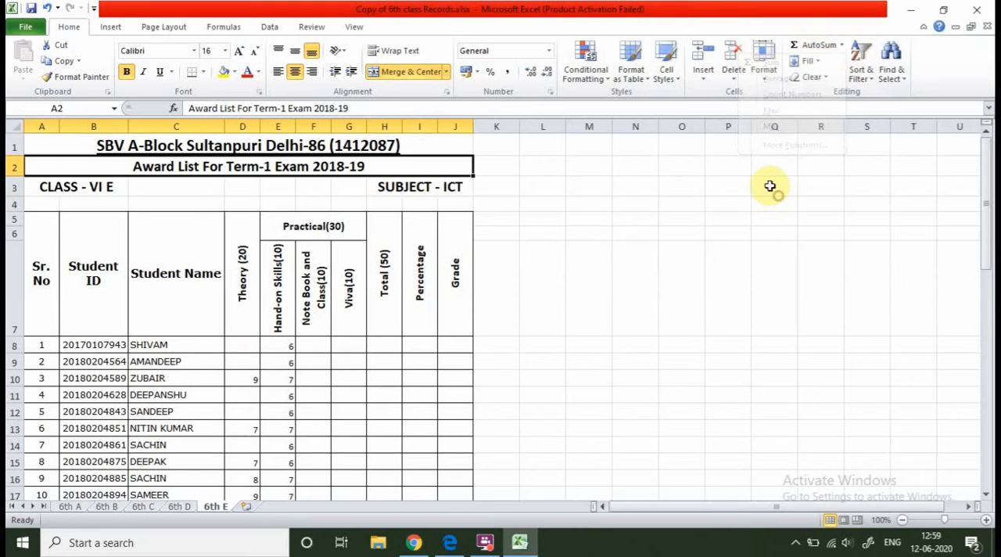
left_click(862, 75)
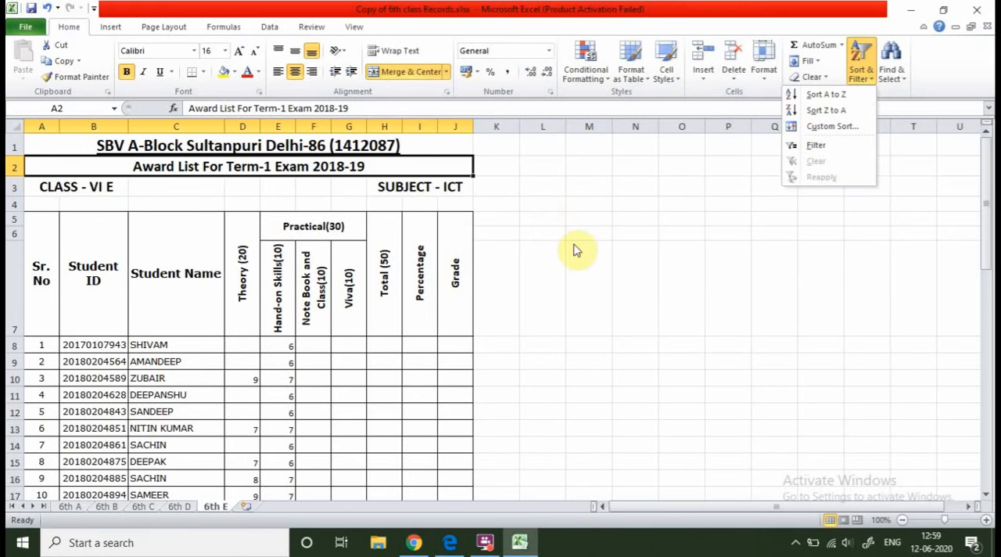
left_click(637, 253)
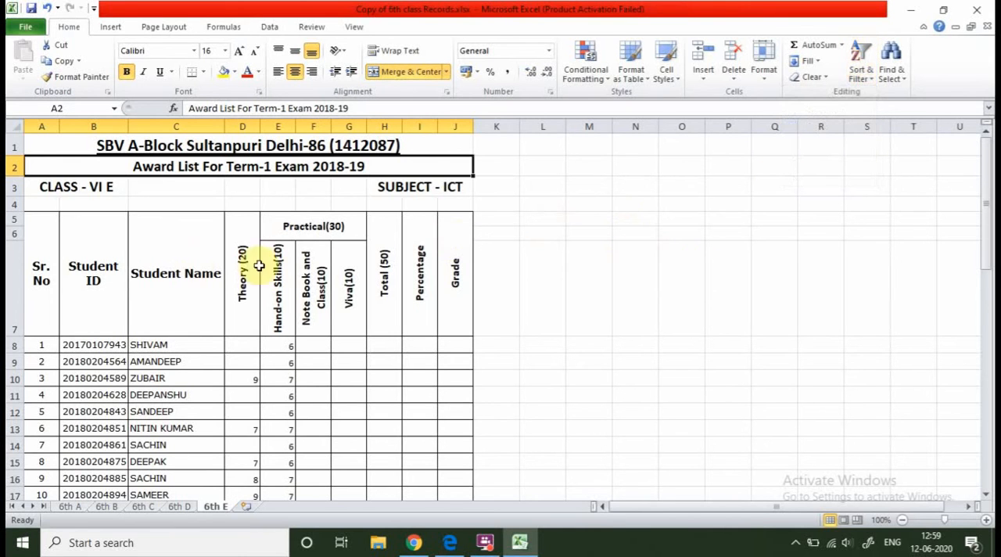
scroll(70, 290, "down", 1)
scroll(86, 282, "up", 1)
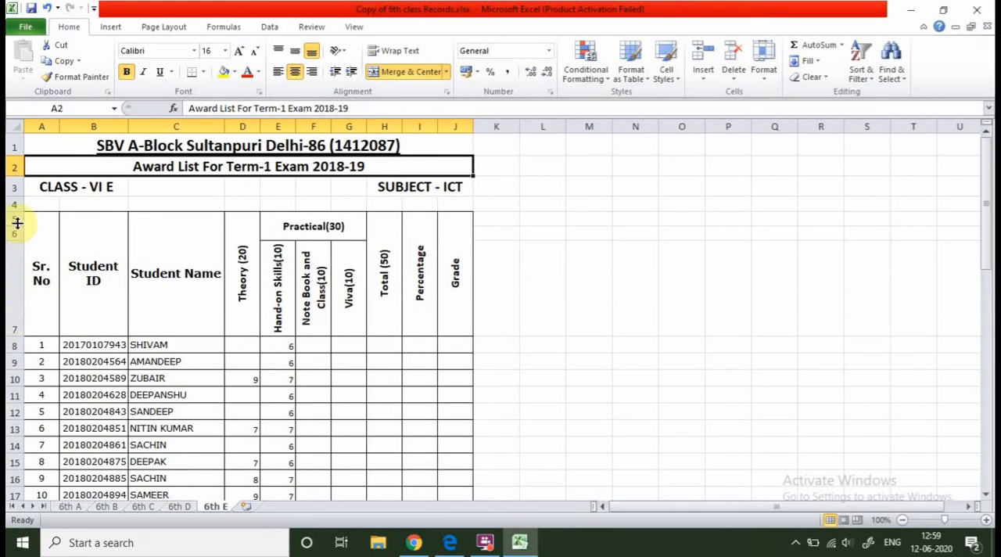
Apply a filter to the award list's heading block A5:J7, from Sr. No to Grade.
left_click(14, 286)
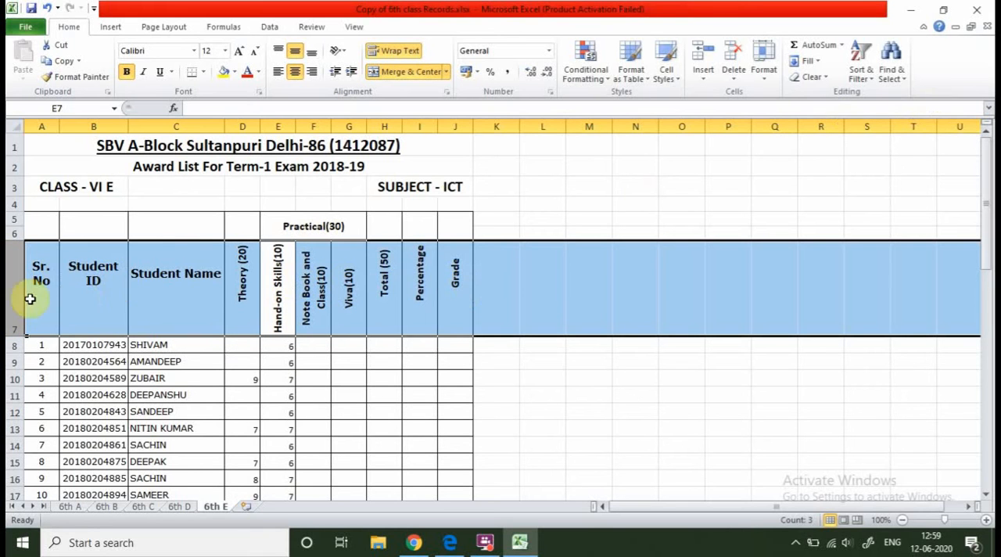
left_click(63, 295)
left_click_drag(30, 279, 460, 285)
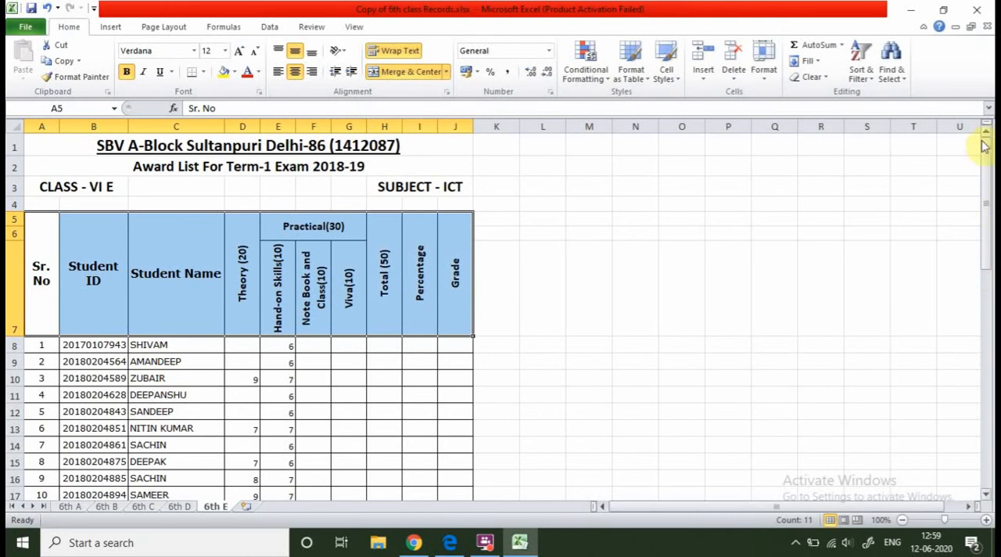
left_click(865, 79)
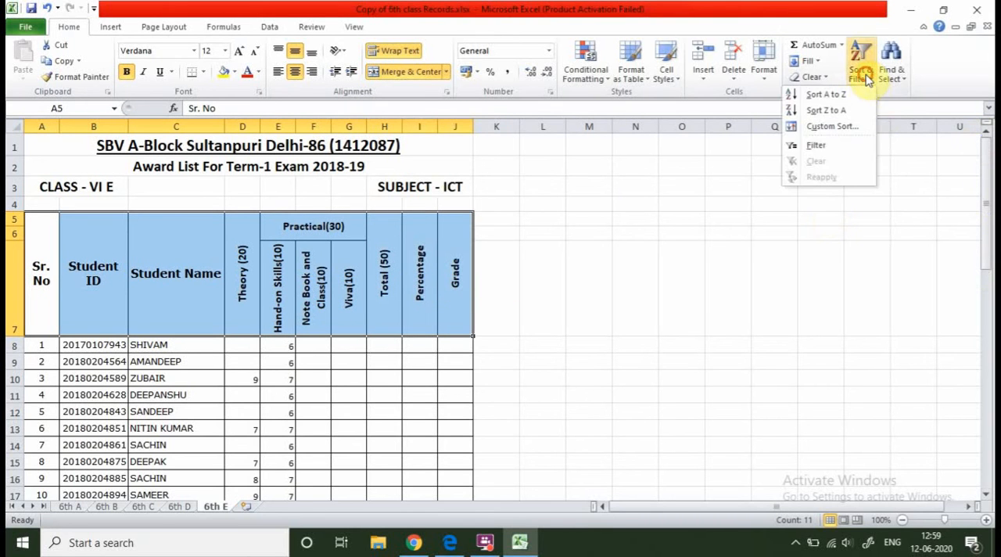
left_click(842, 153)
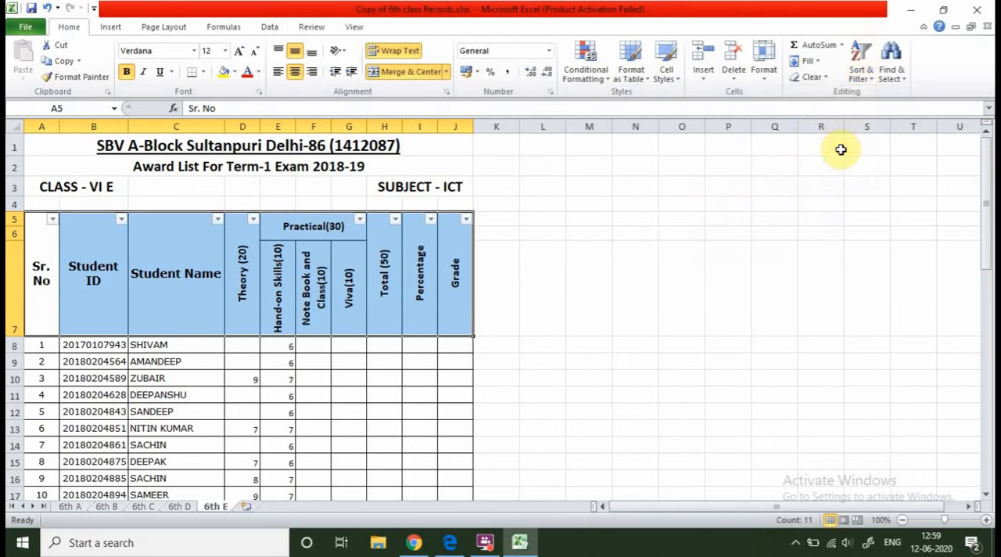
left_click(590, 289)
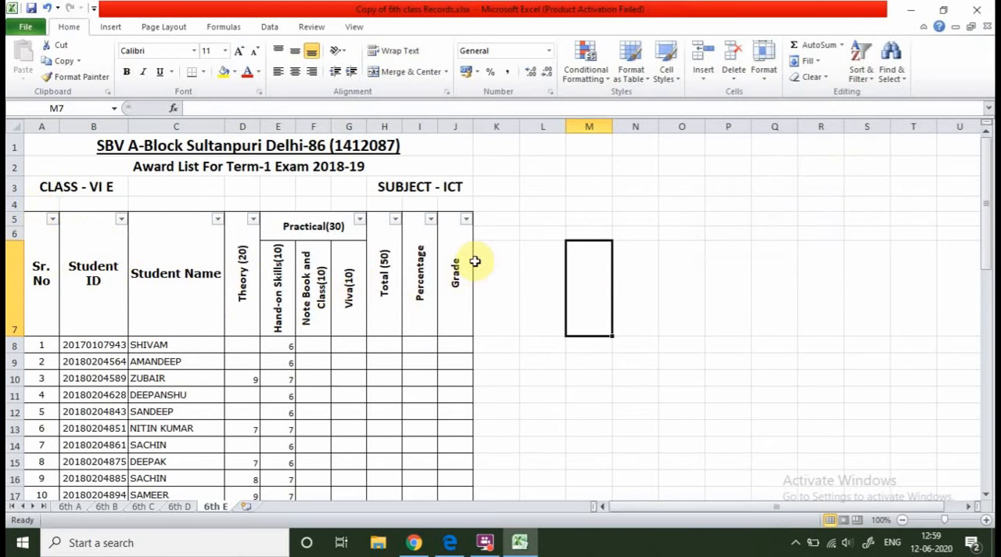
Inspect the filter lists of the Sr. No, Student ID, Student Name, Theory (20) and Practical(30) columns.
left_click(53, 220)
left_click(53, 220)
left_click(122, 220)
left_click(124, 222)
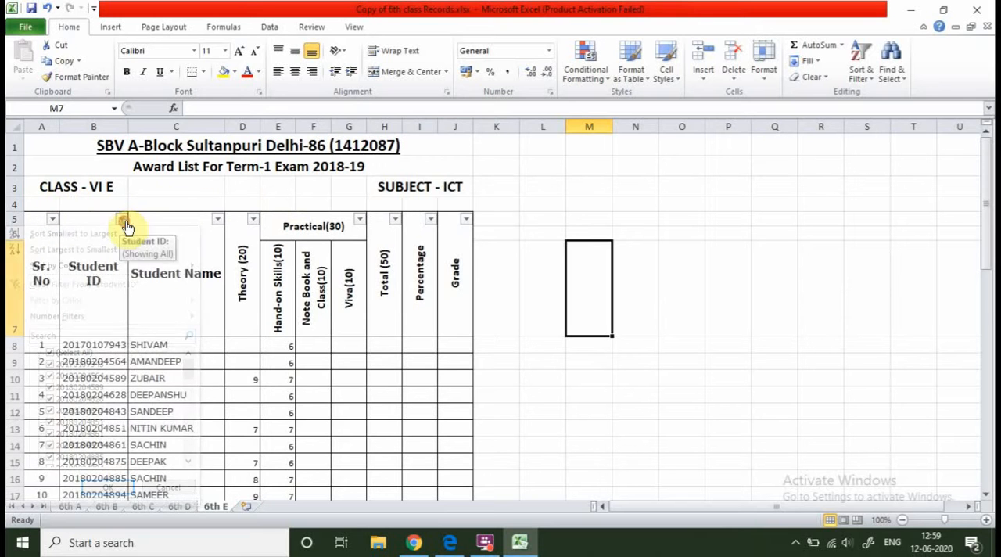
left_click(218, 220)
left_click(218, 220)
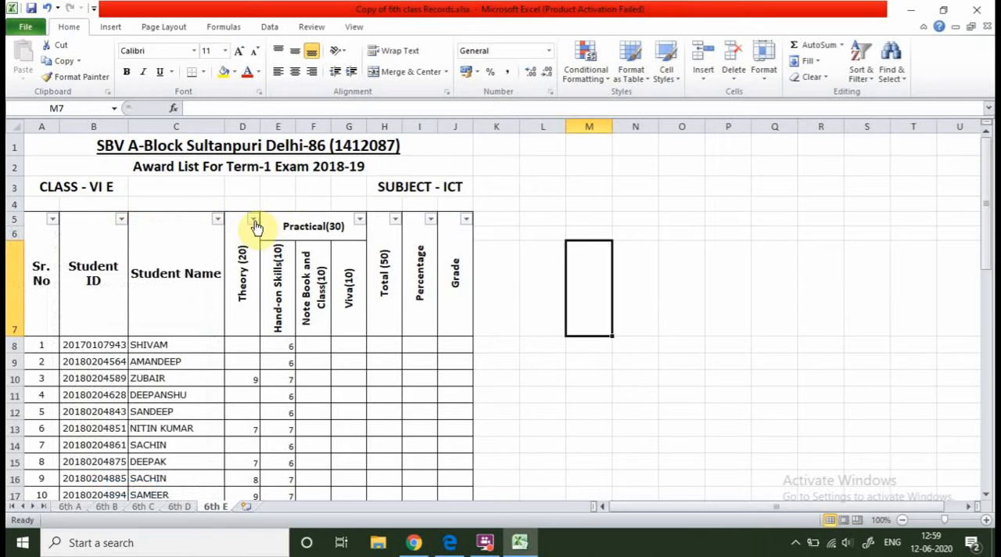
left_click(254, 220)
left_click(253, 220)
left_click(365, 221)
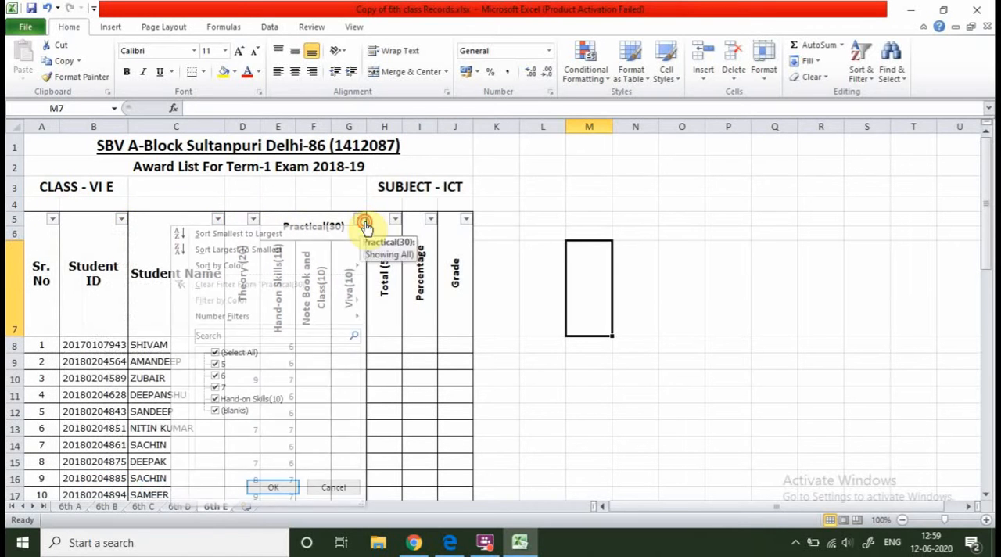
left_click(701, 310)
Filter the Student Name column to show only the student with Sr. No 16.
scroll(688, 313, "down", 2)
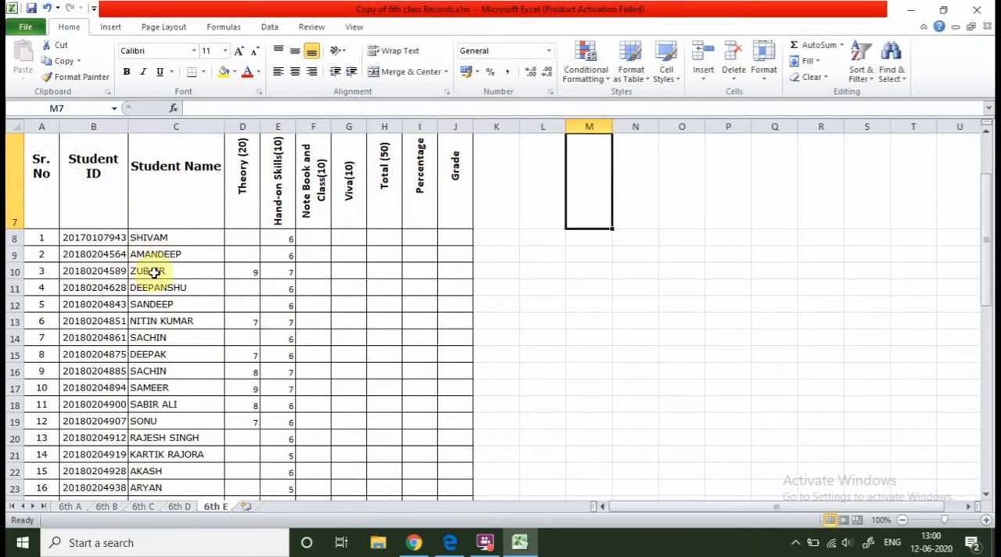
scroll(180, 352, "down", 5)
scroll(164, 358, "up", 7)
scroll(163, 351, "down", 11)
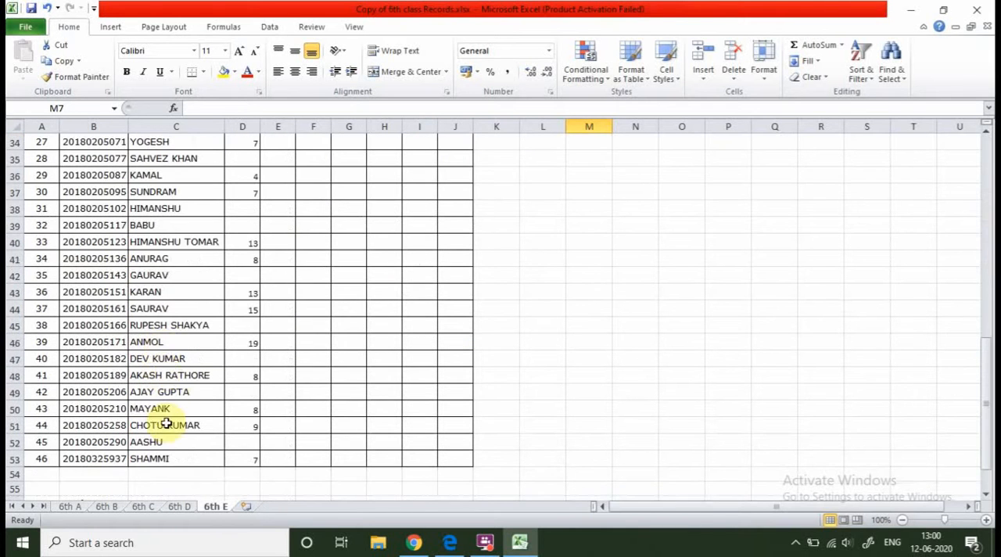
scroll(166, 305, "up", 11)
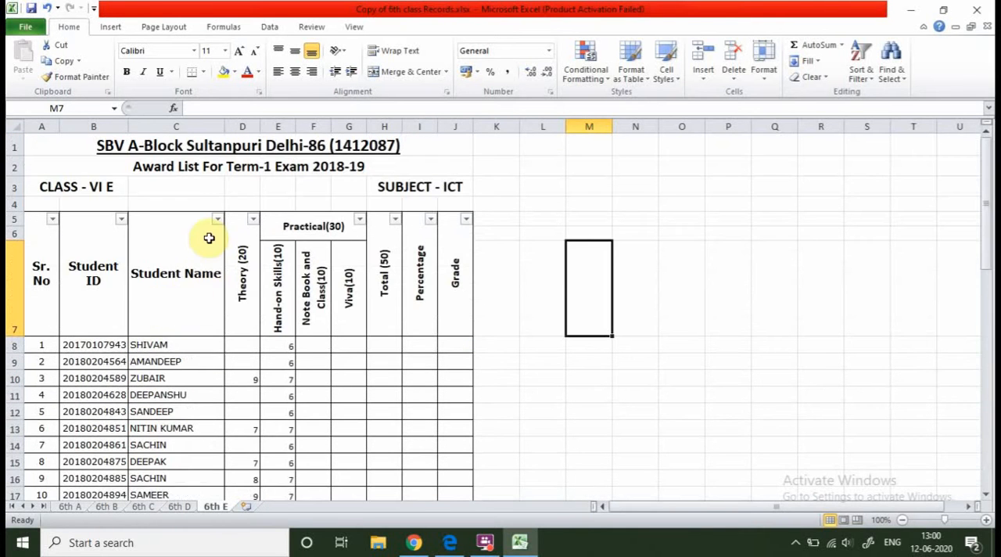
left_click(220, 222)
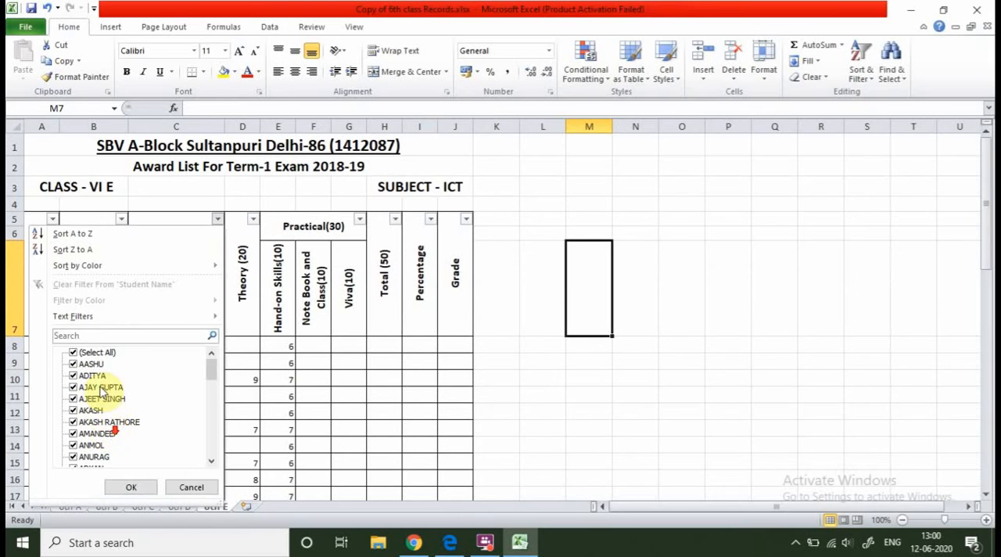
left_click(76, 354)
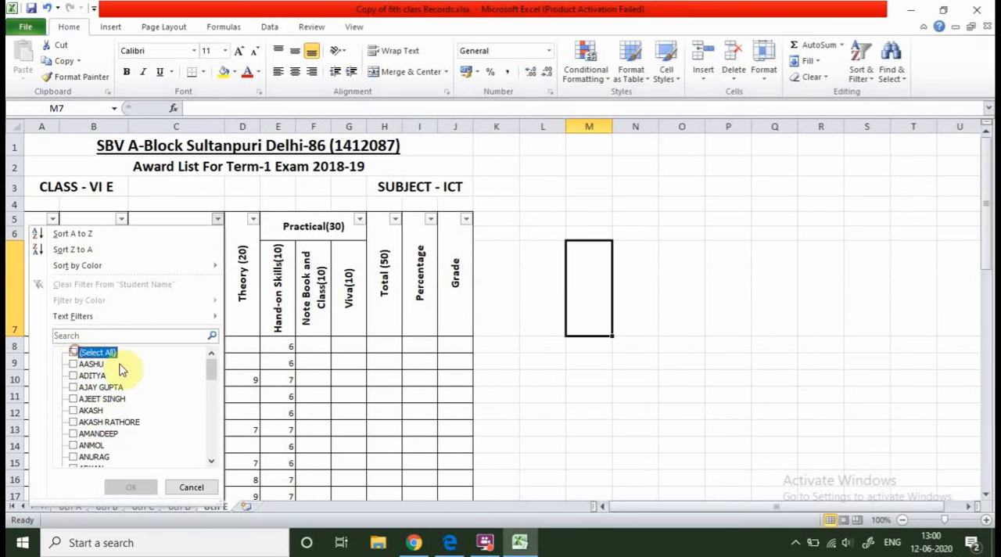
scroll(125, 414, "down", 2)
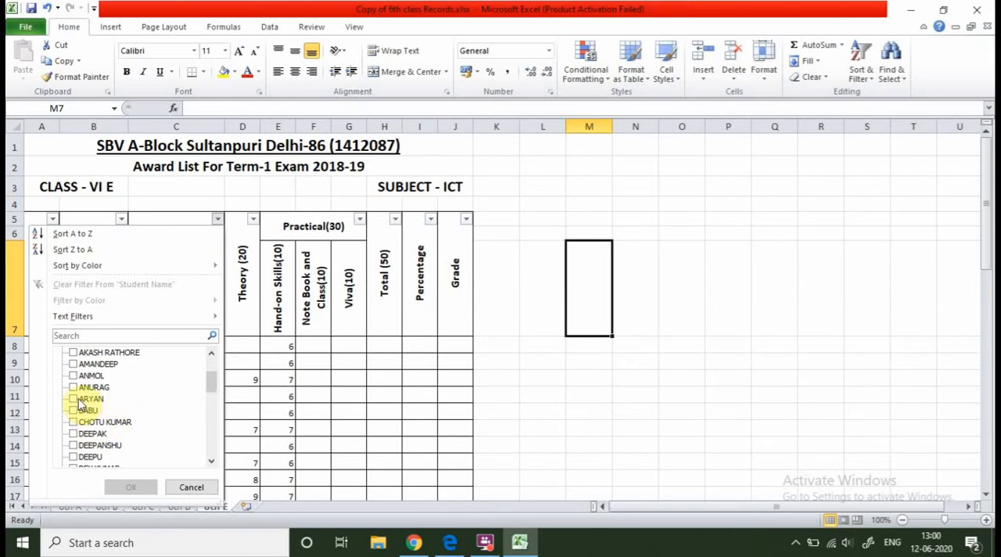
left_click(74, 399)
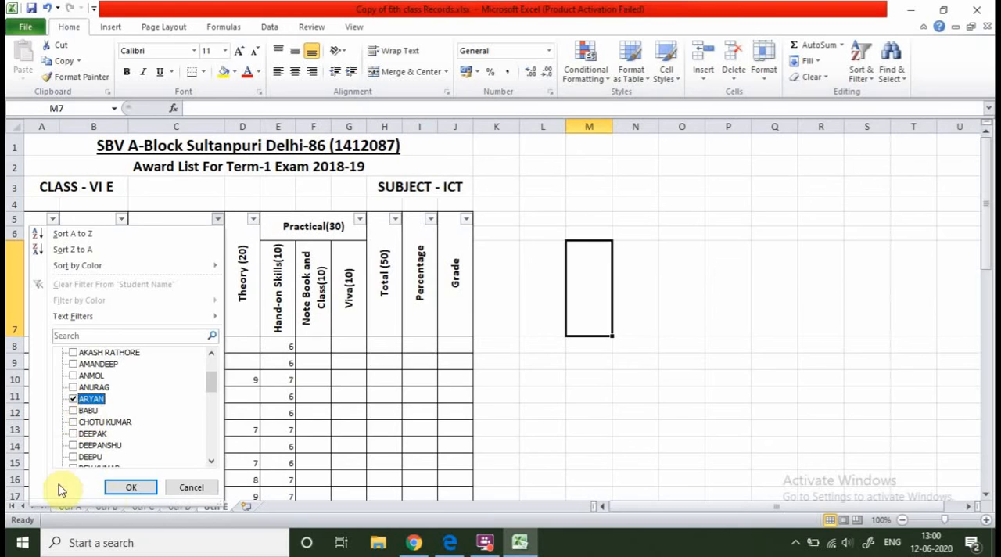
left_click(129, 488)
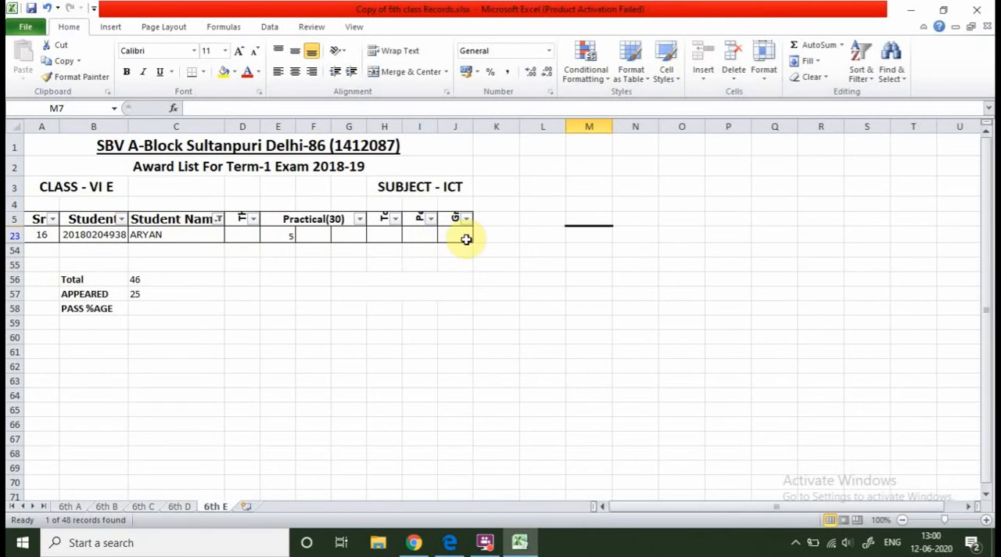
Reselect all names in the Student Name filter to list every student again.
left_click(219, 219)
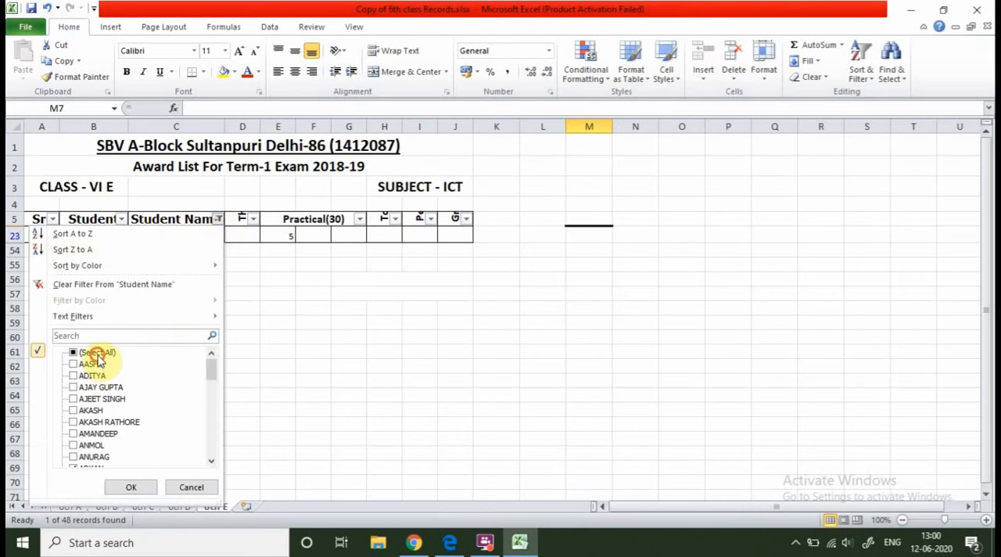
left_click(94, 353)
left_click(127, 488)
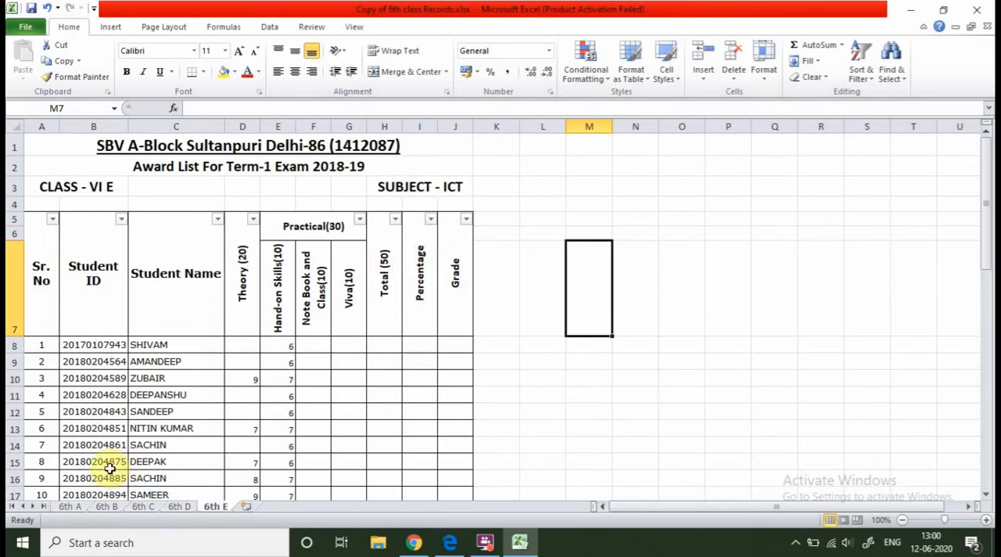
Filter the Student ID column to show only the record with Sr. No 40.
left_click(121, 220)
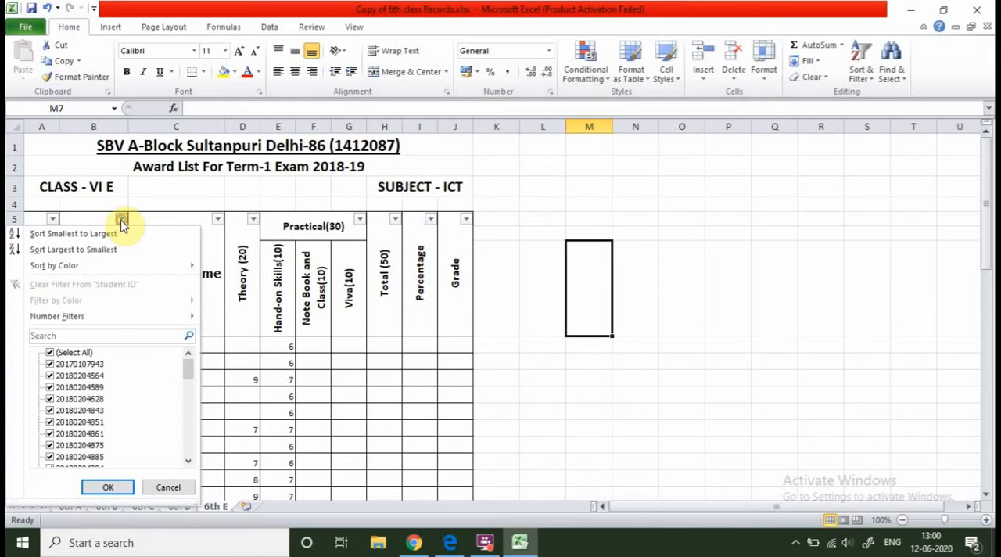
left_click(50, 354)
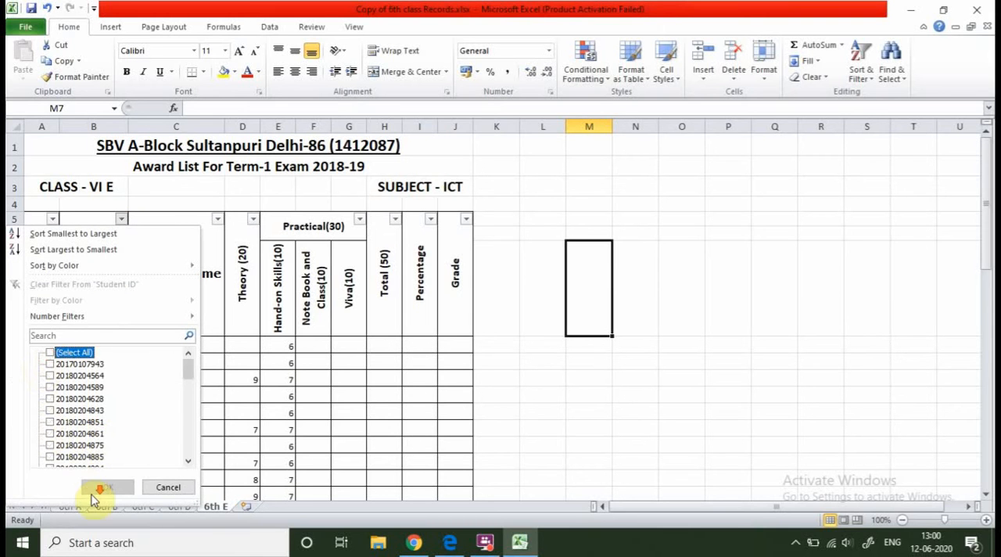
scroll(78, 426, "down", 8)
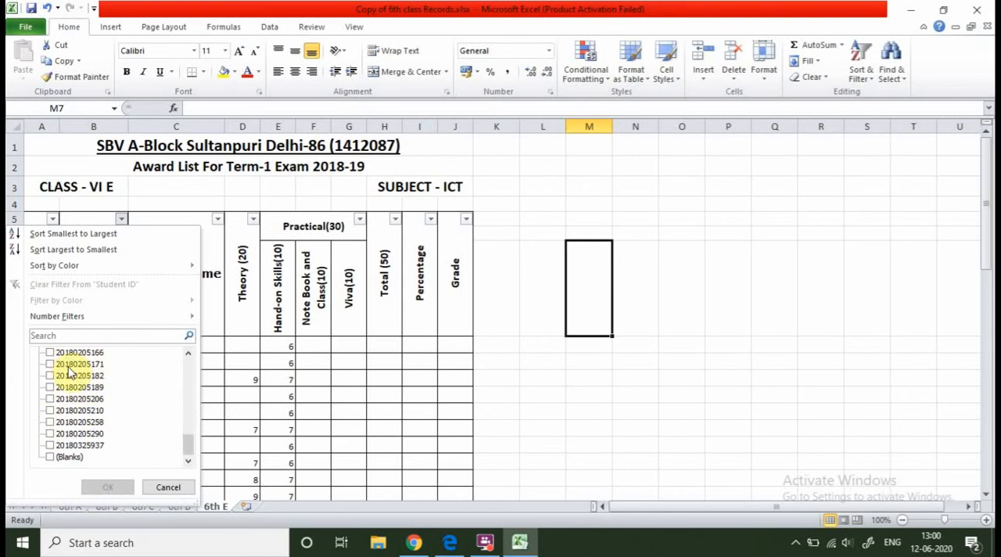
left_click(51, 376)
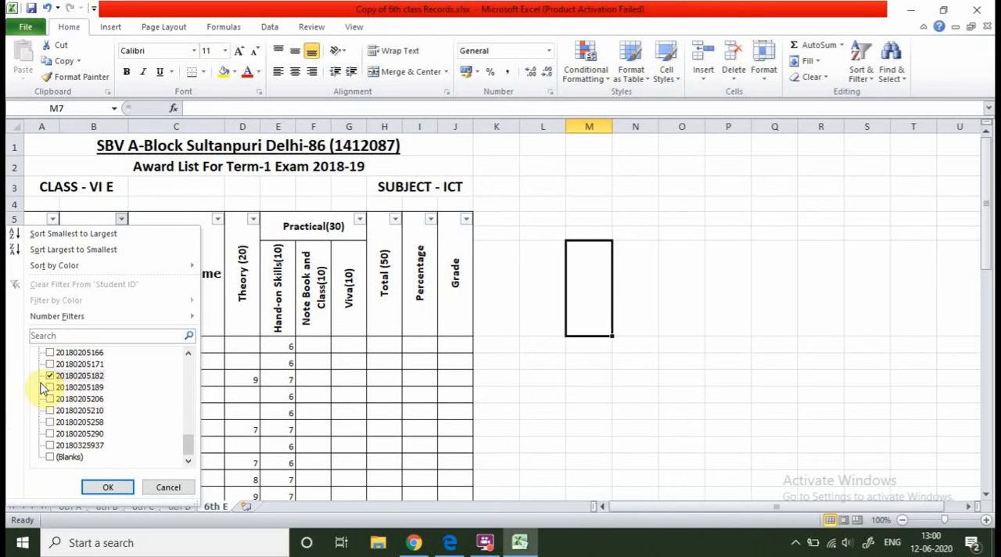
left_click(91, 490)
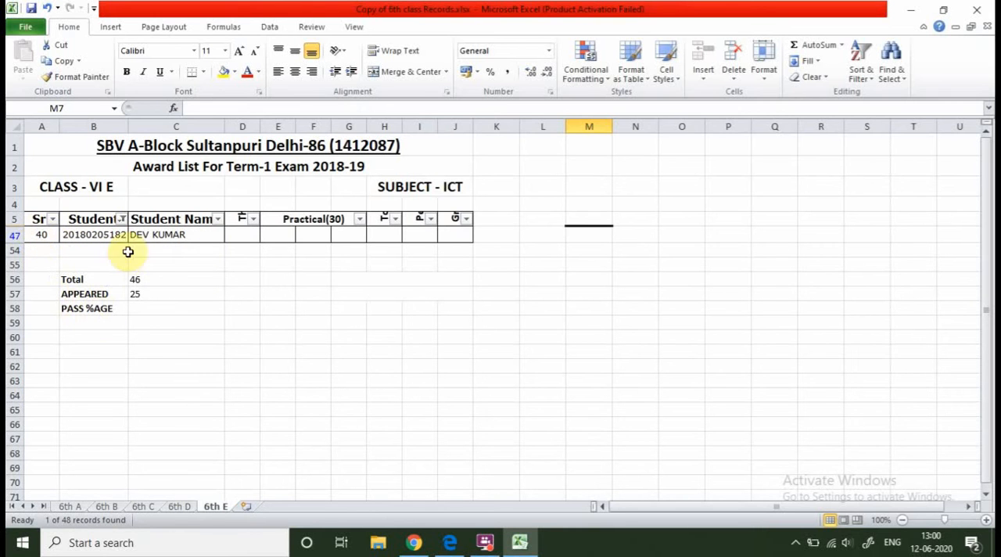
Check which entries the Student Name filter offers while the Student ID filter is active.
left_click(218, 221)
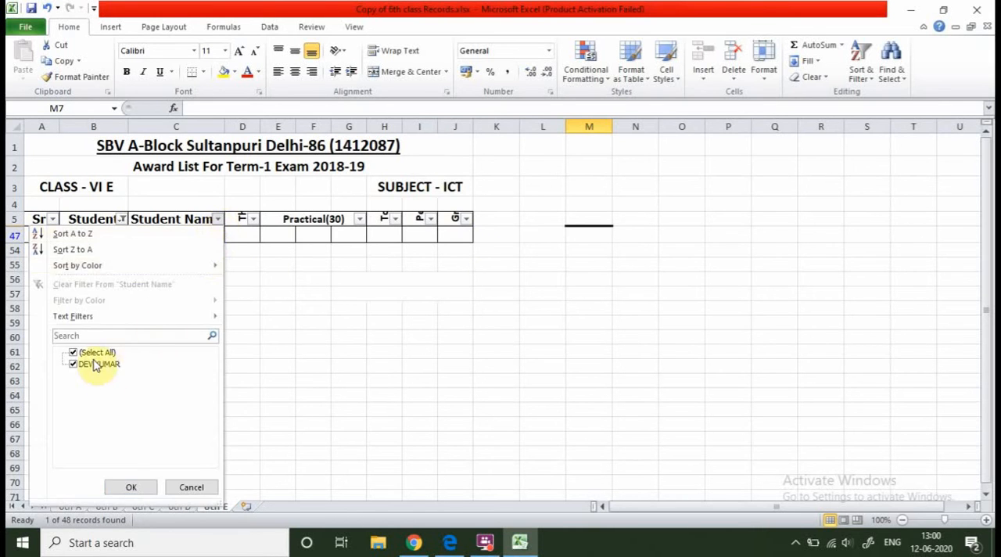
left_click(188, 486)
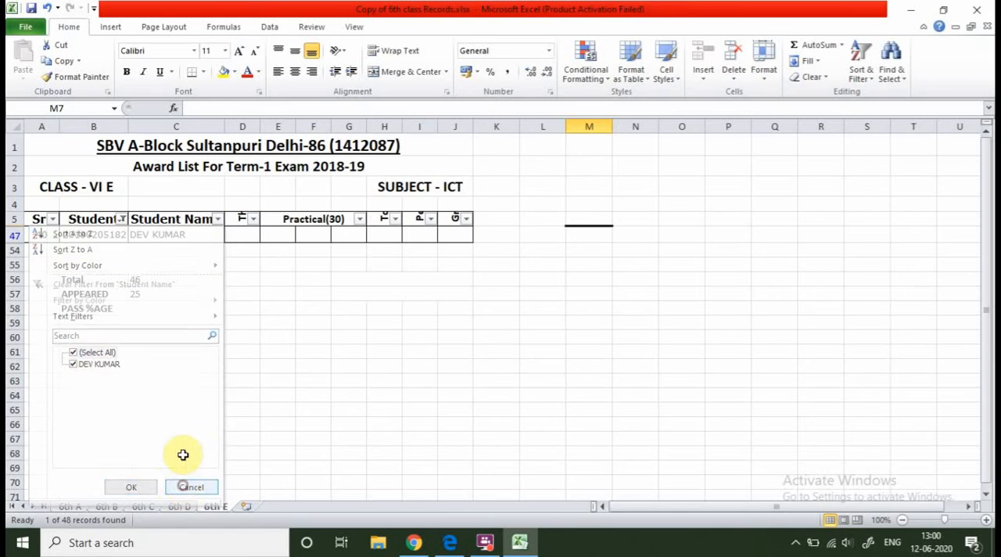
left_click(256, 220)
left_click(167, 222)
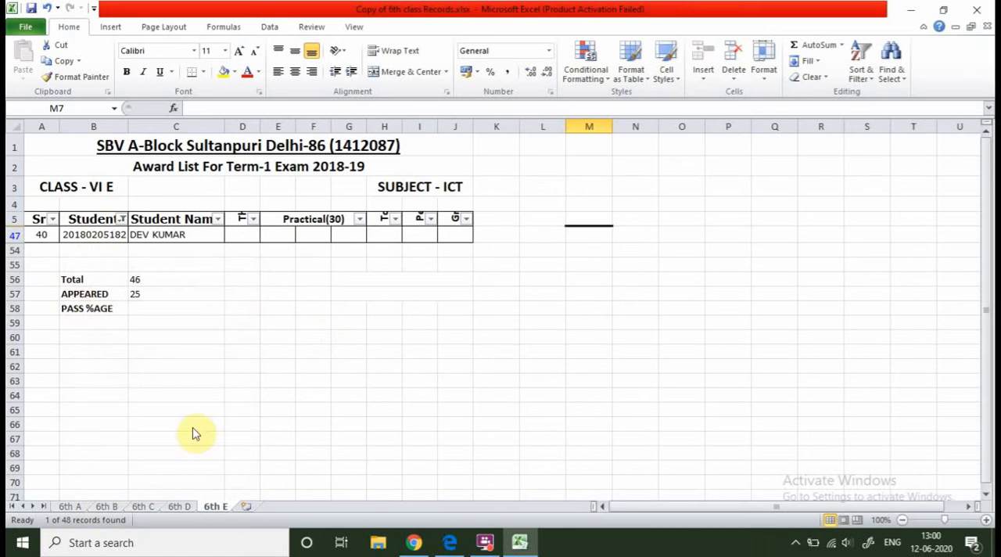
left_click(220, 220)
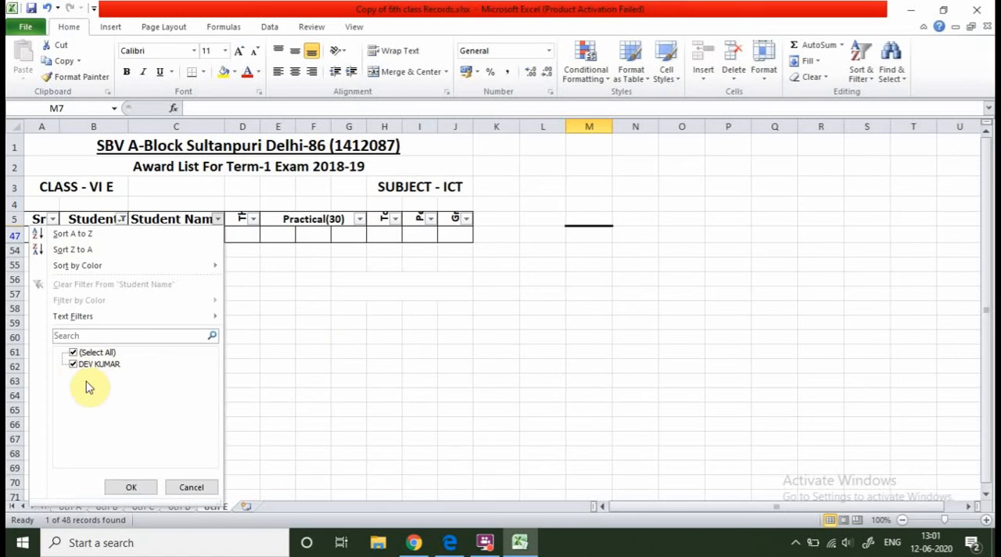
Reselect all entries in the Student ID filter to list every student row of the award list again.
left_click(122, 220)
left_click(122, 219)
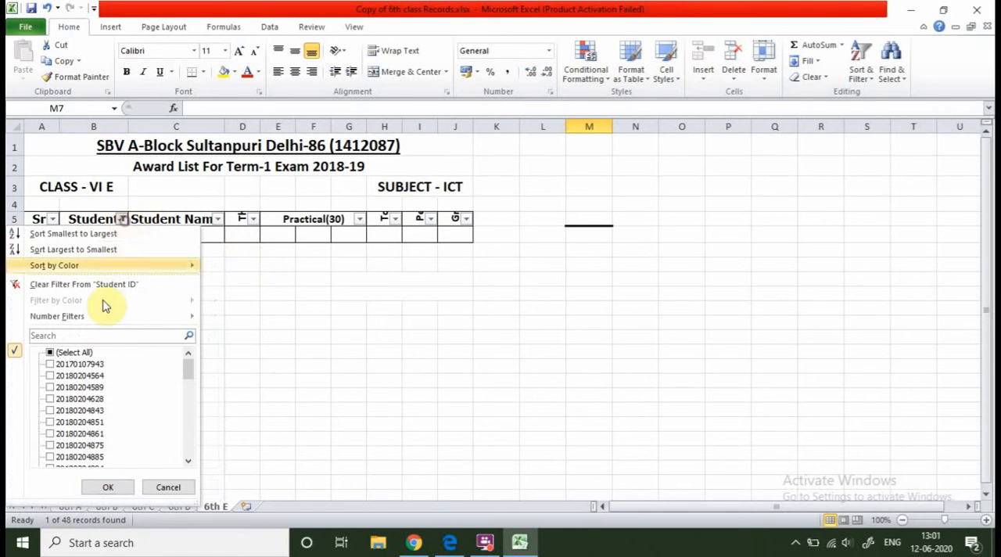
left_click(125, 487)
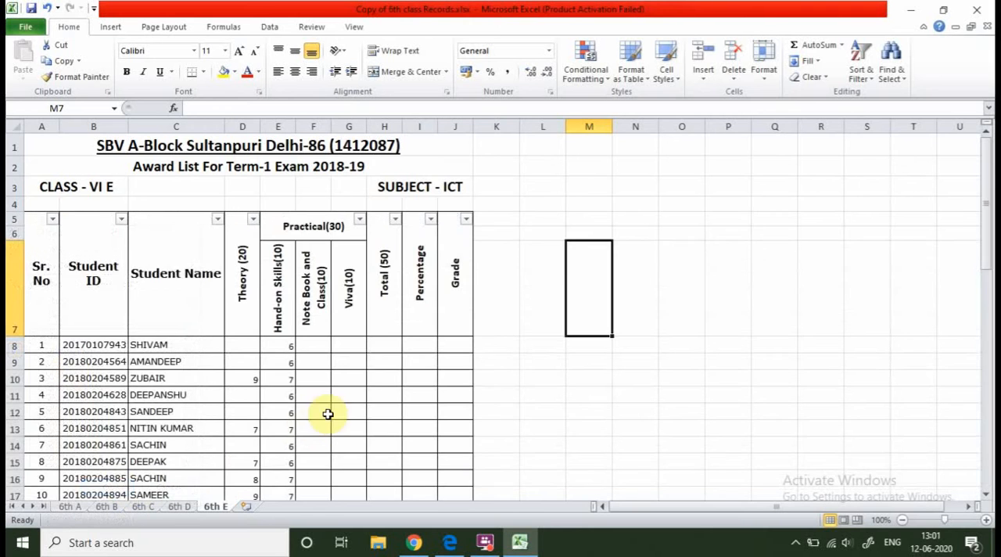
scroll(313, 399, "down", 2)
scroll(140, 309, "down", 5)
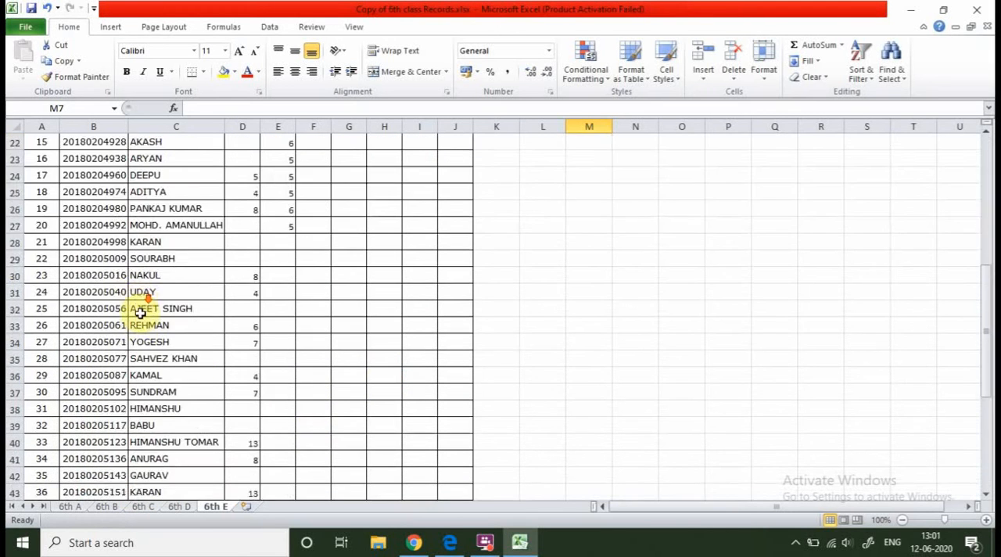
Sort the award list by Student Name from A to Z and look through the sorted rows.
scroll(139, 313, "up", 7)
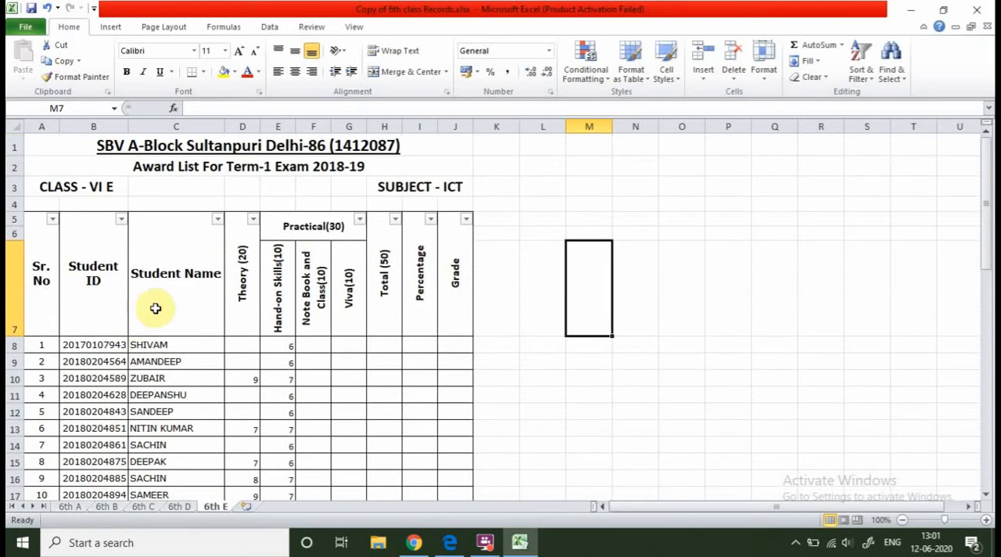
left_click(219, 220)
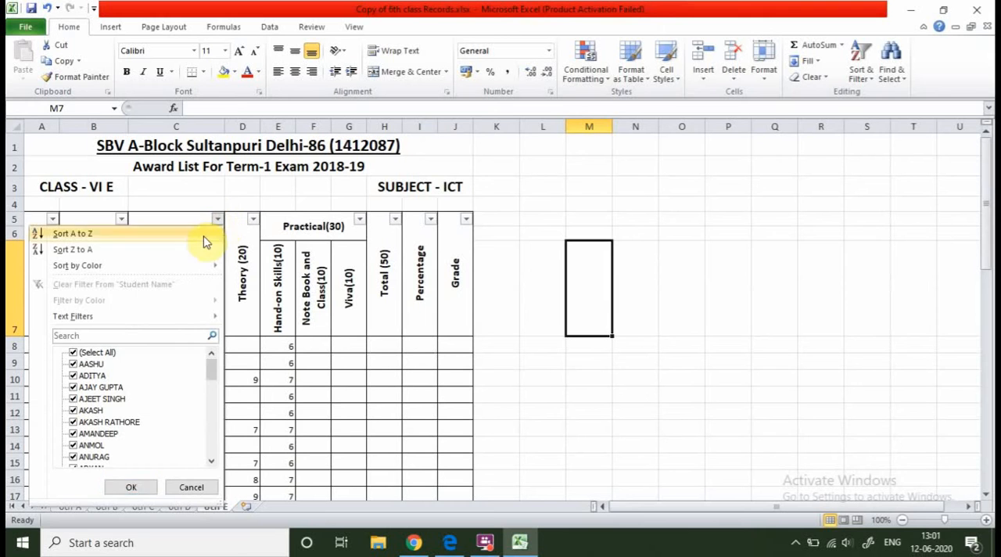
left_click(611, 220)
left_click(226, 222)
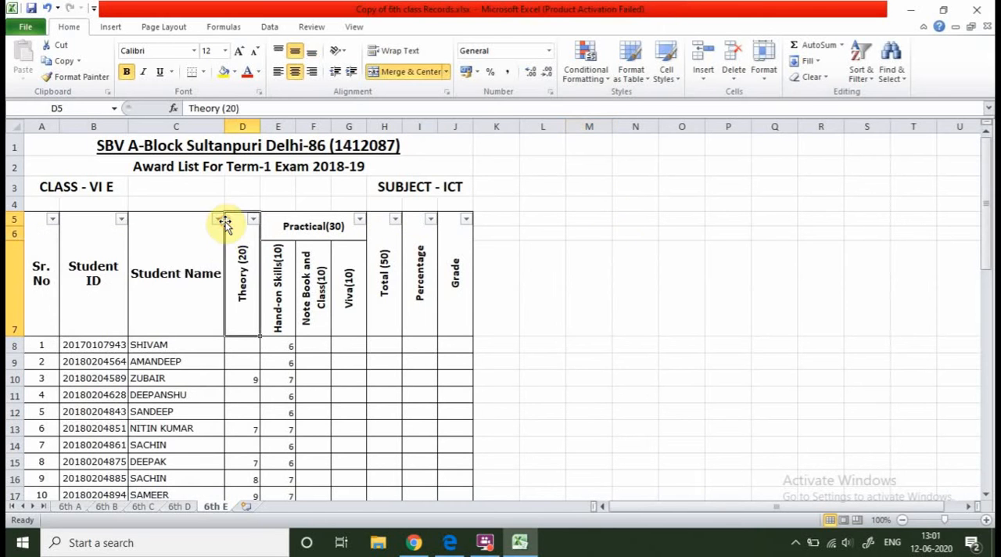
left_click(217, 220)
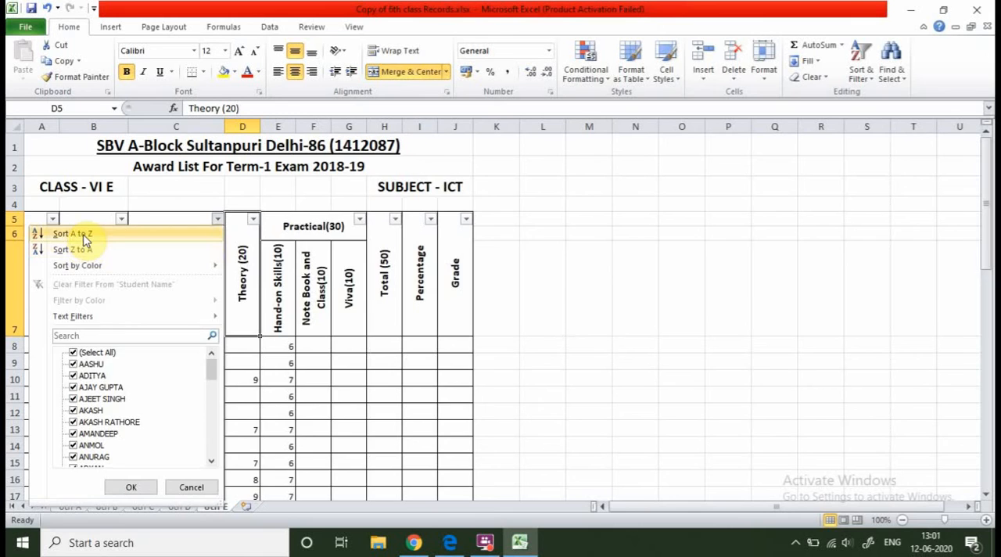
left_click(72, 234)
scroll(209, 356, "down", 1)
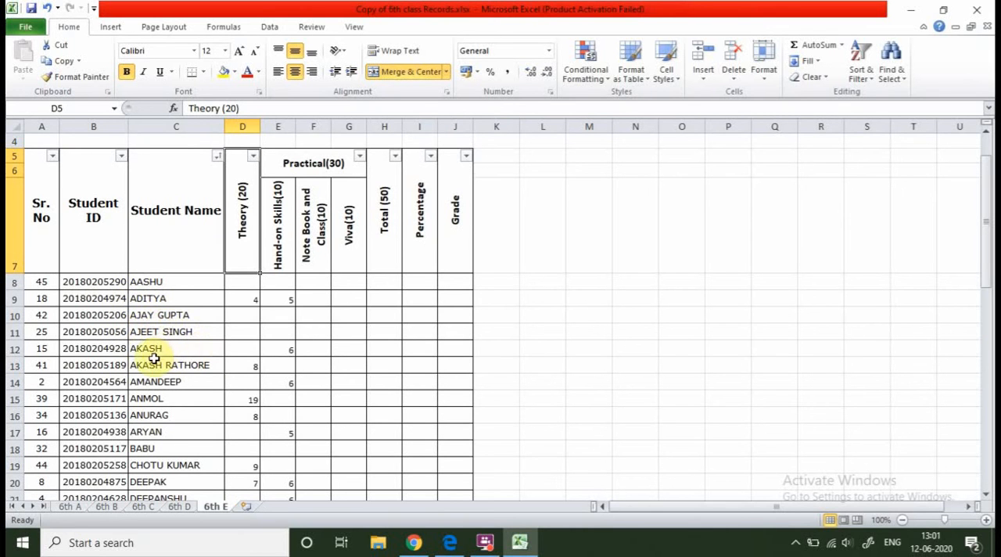
scroll(174, 358, "down", 10)
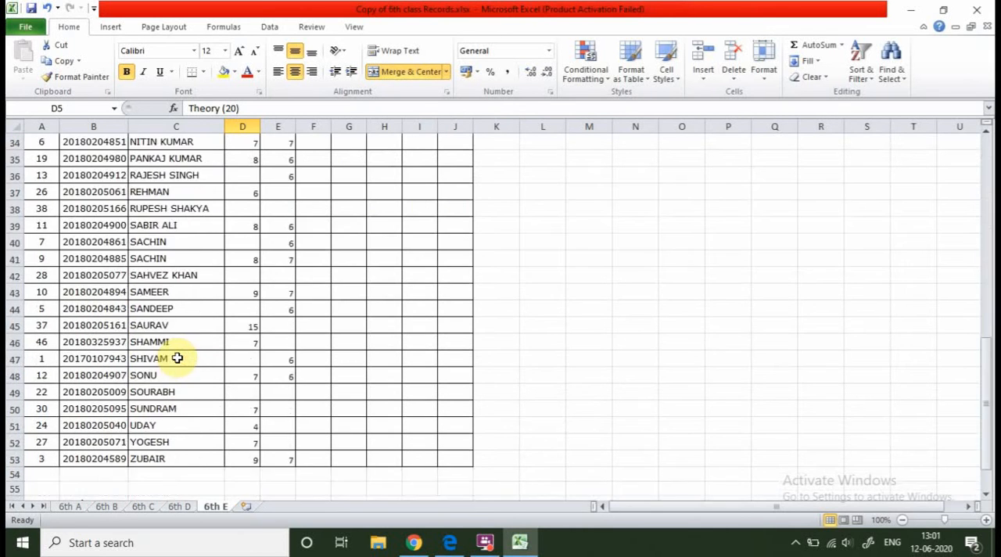
scroll(178, 368, "down", 6)
scroll(157, 359, "up", 3)
scroll(157, 313, "up", 9)
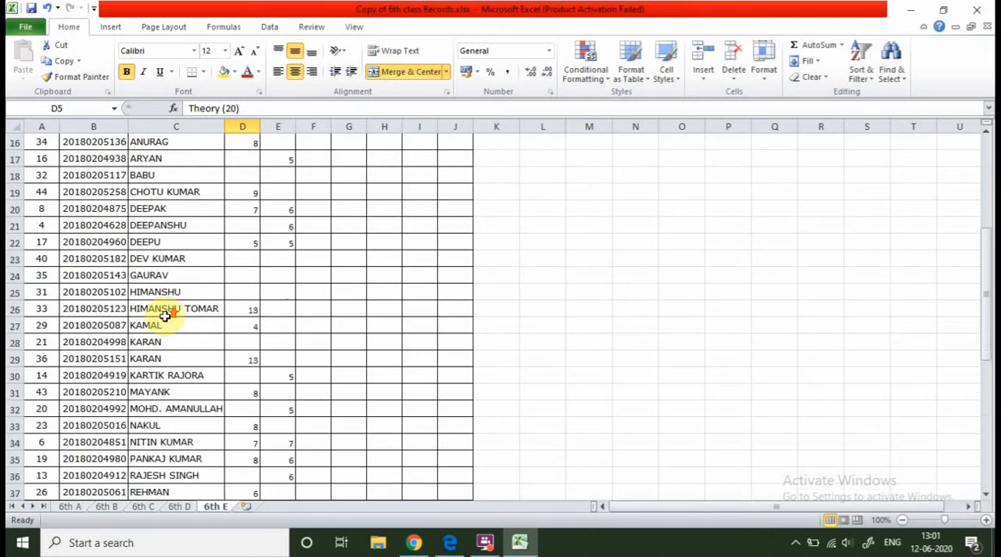
scroll(166, 315, "up", 5)
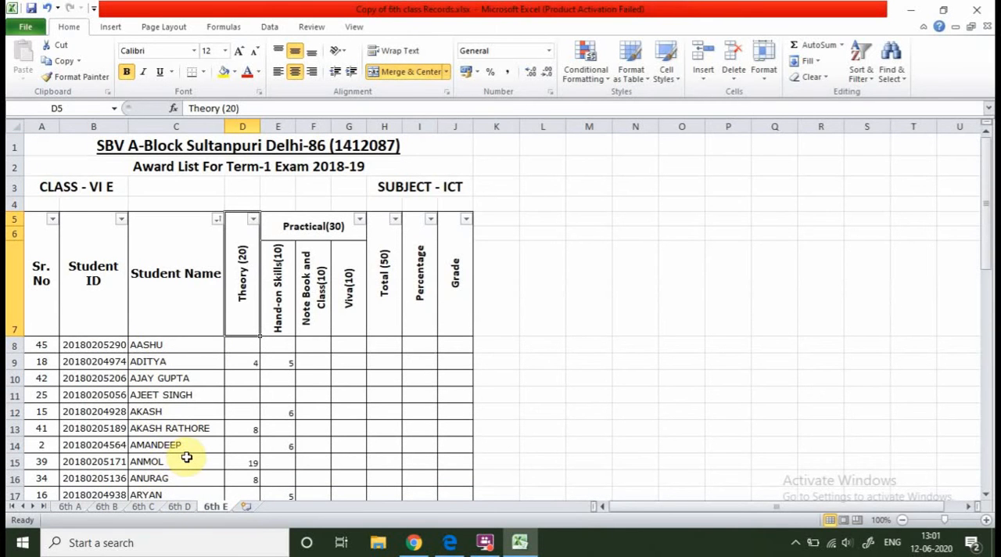
Sort the Student Name column from Z to A and look through the reordered rows.
left_click(218, 219)
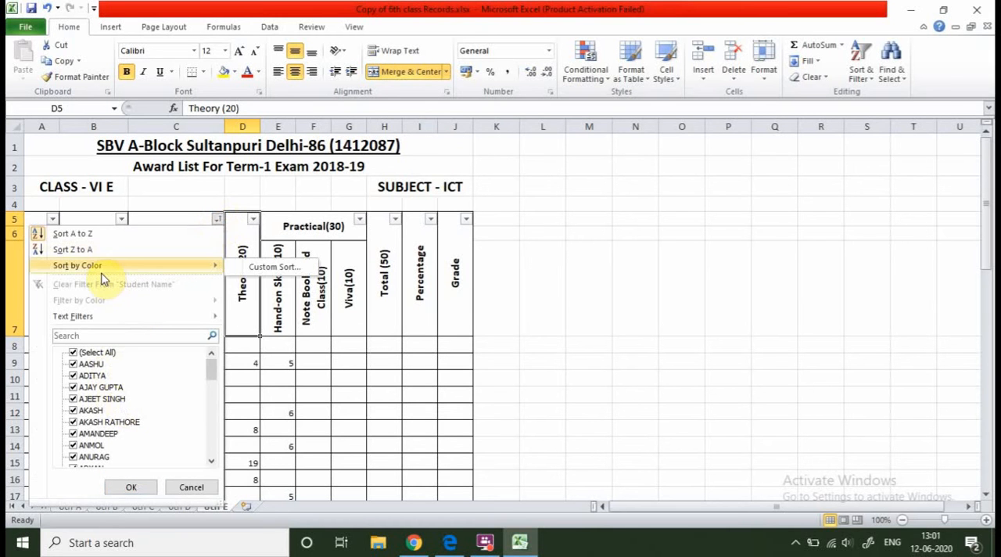
left_click(78, 249)
scroll(157, 368, "down", 3)
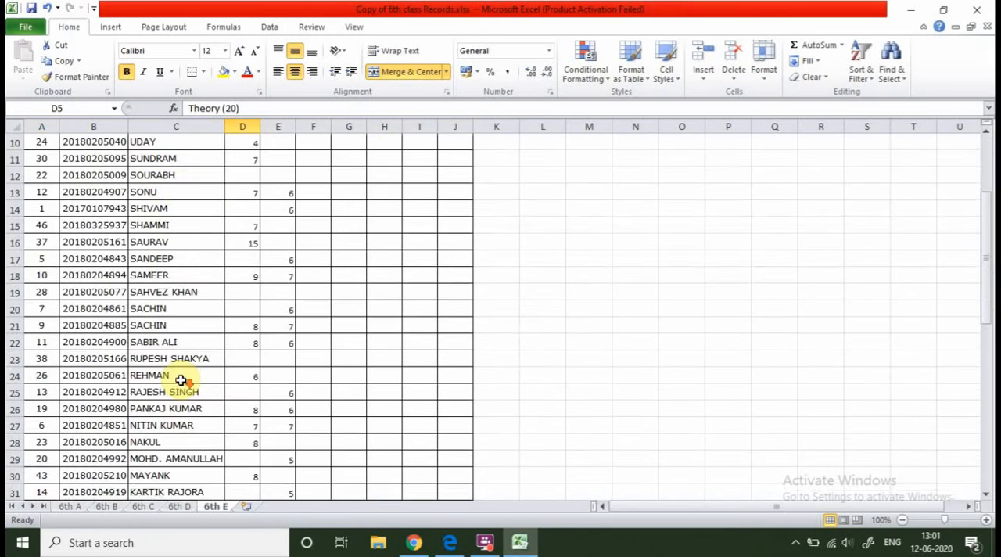
scroll(181, 380, "up", 2)
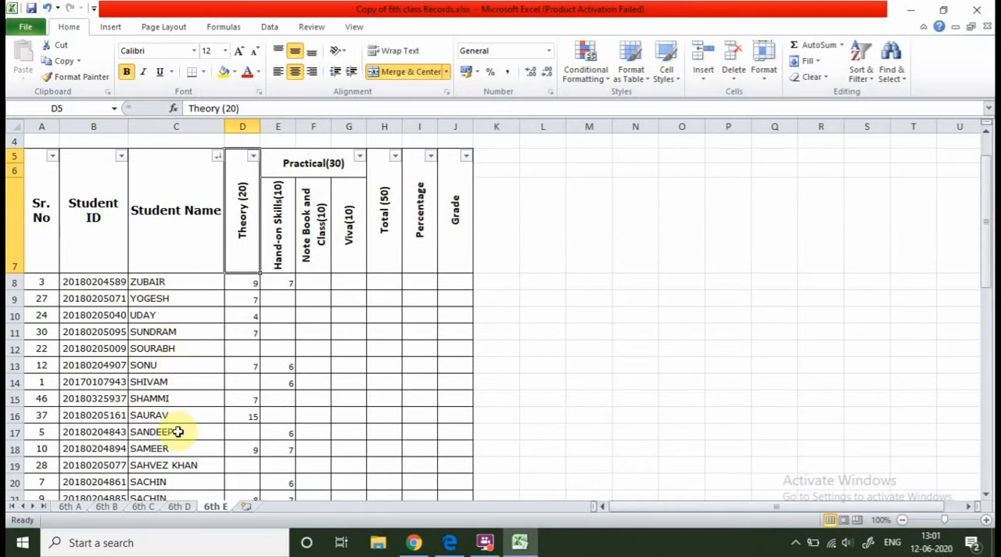
scroll(178, 437, "down", 13)
scroll(178, 422, "up", 12)
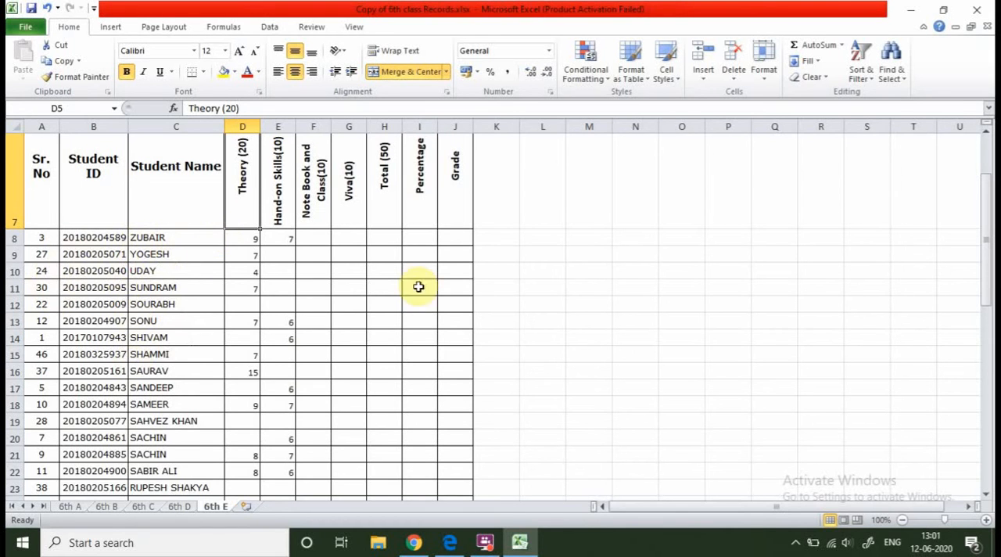
scroll(418, 286, "up", 2)
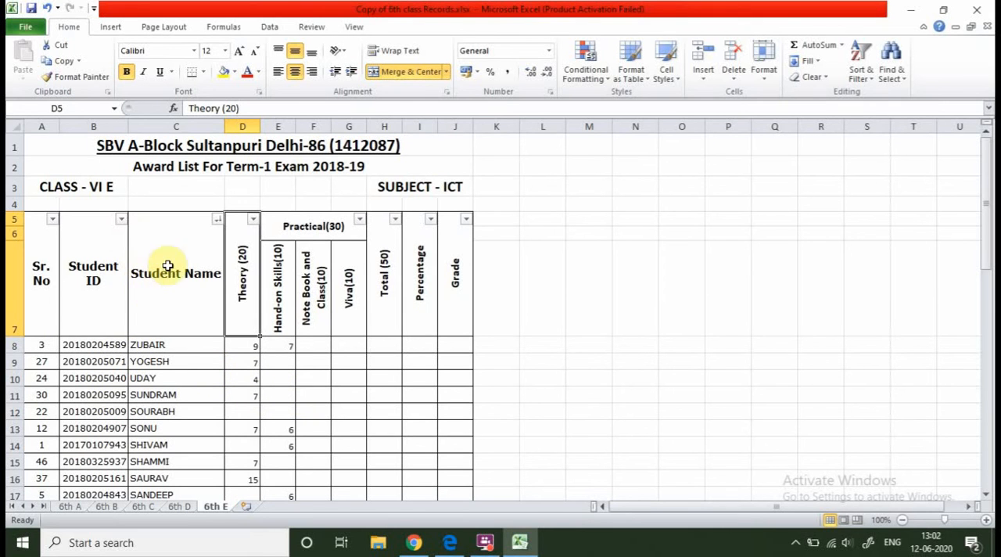
Reapply the Z to A sort on the Student Name column.
left_click(218, 219)
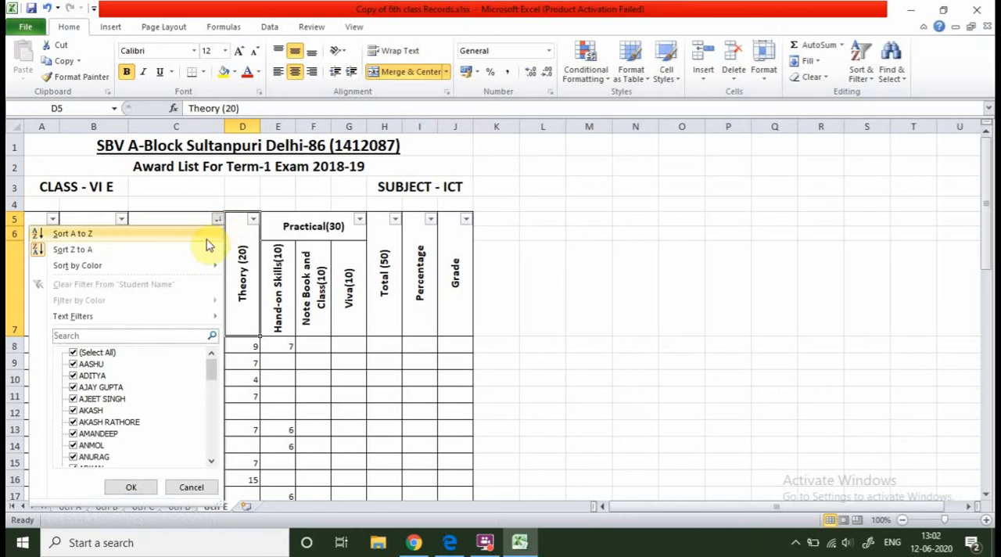
left_click(40, 250)
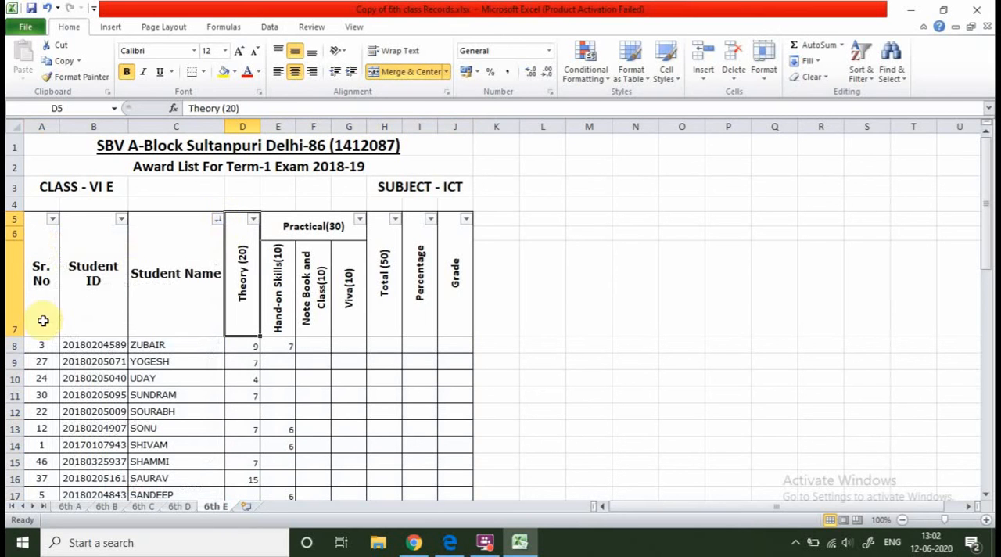
left_click(218, 221)
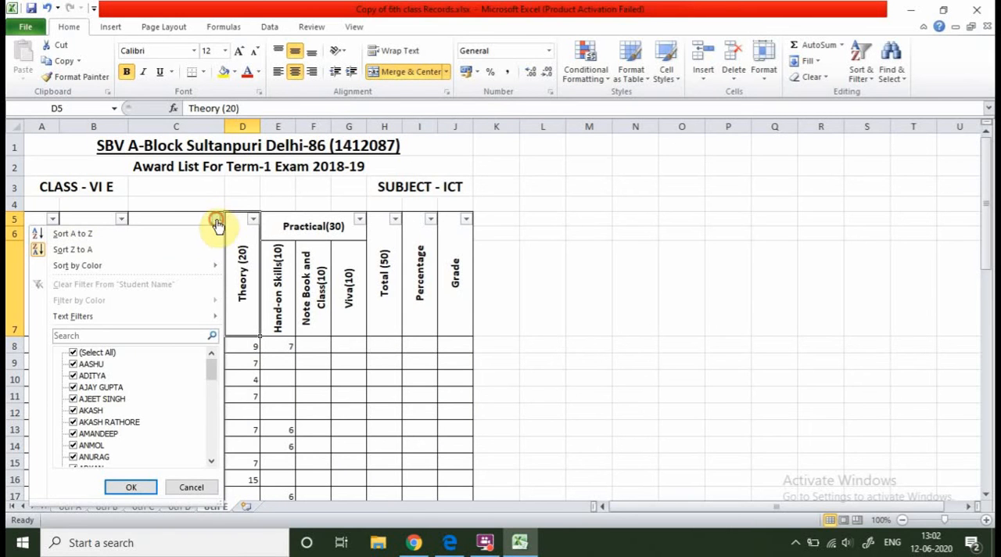
left_click(218, 221)
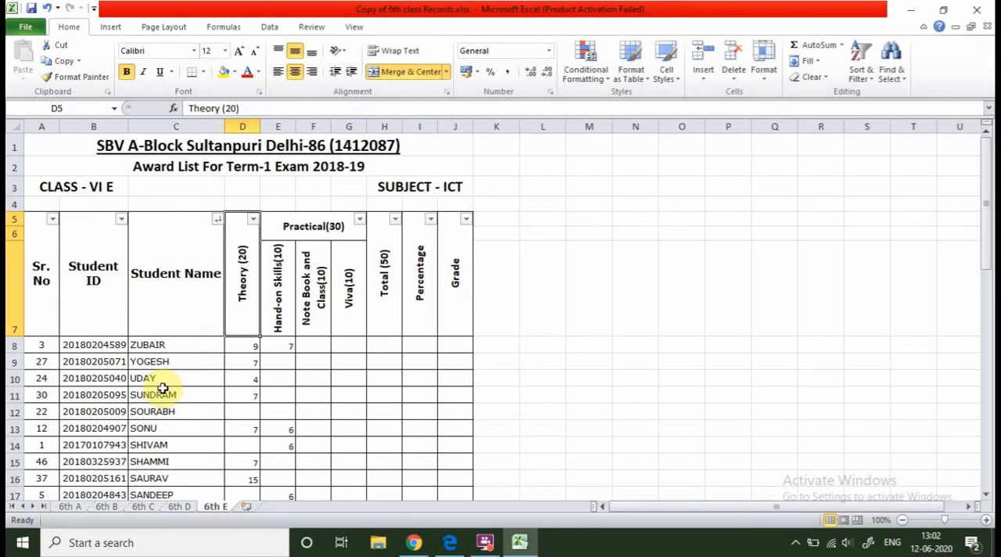
left_click(216, 220)
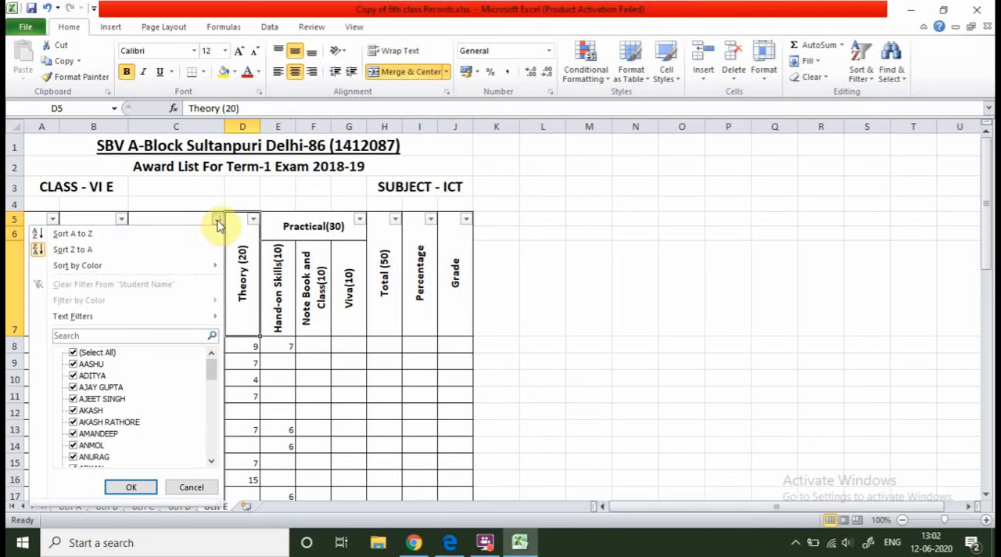
left_click(36, 249)
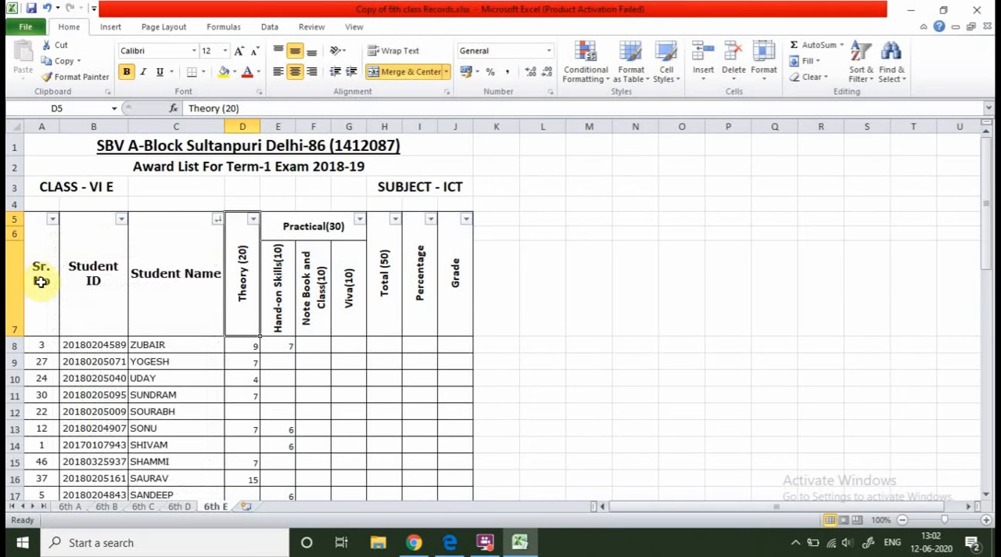
Switch the Student Name sort back to A to Z order.
left_click(216, 220)
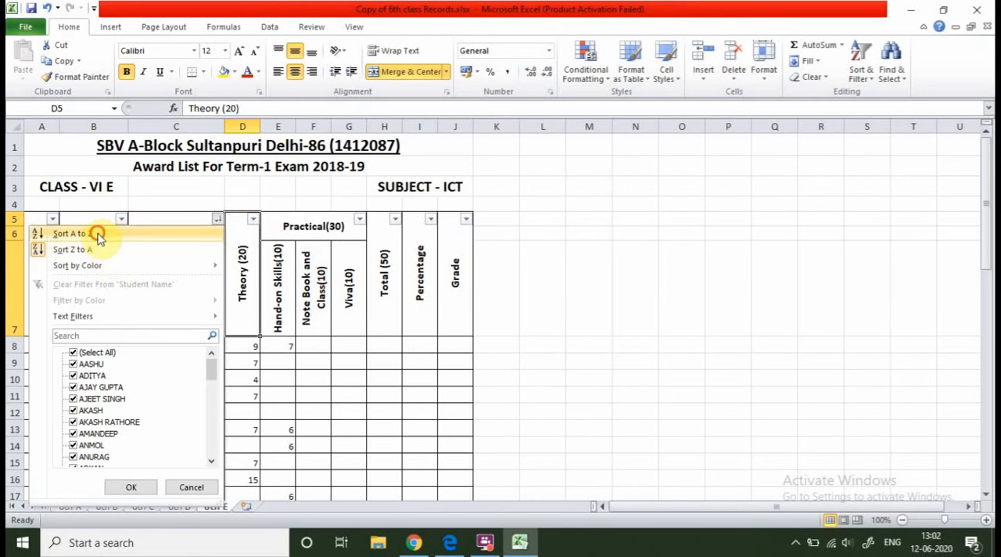
left_click(90, 233)
left_click(217, 220)
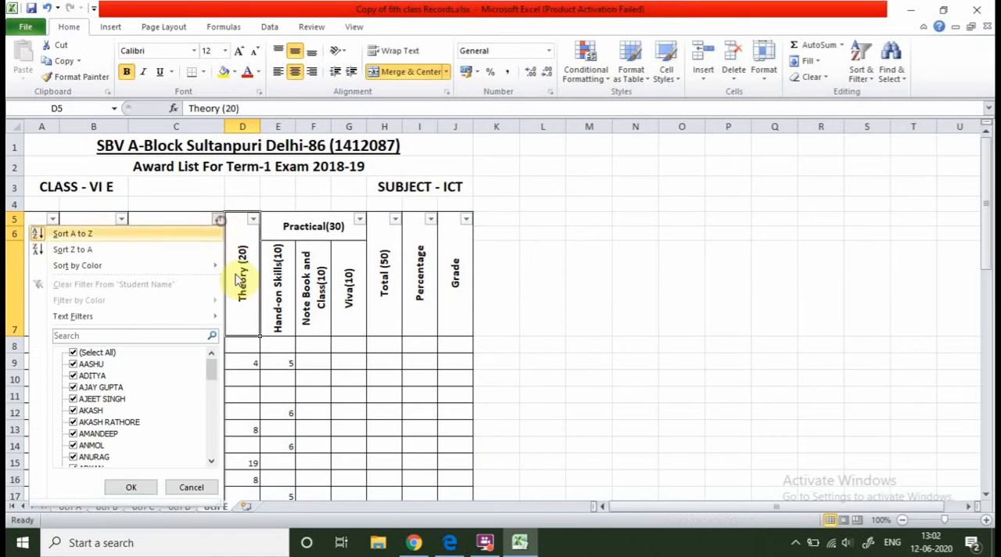
left_click(491, 544)
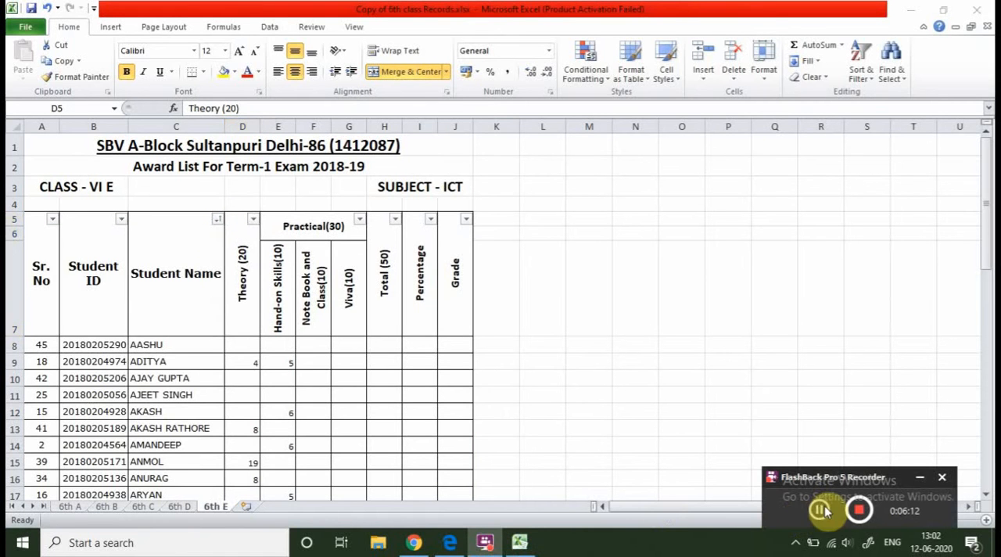
left_click(820, 510)
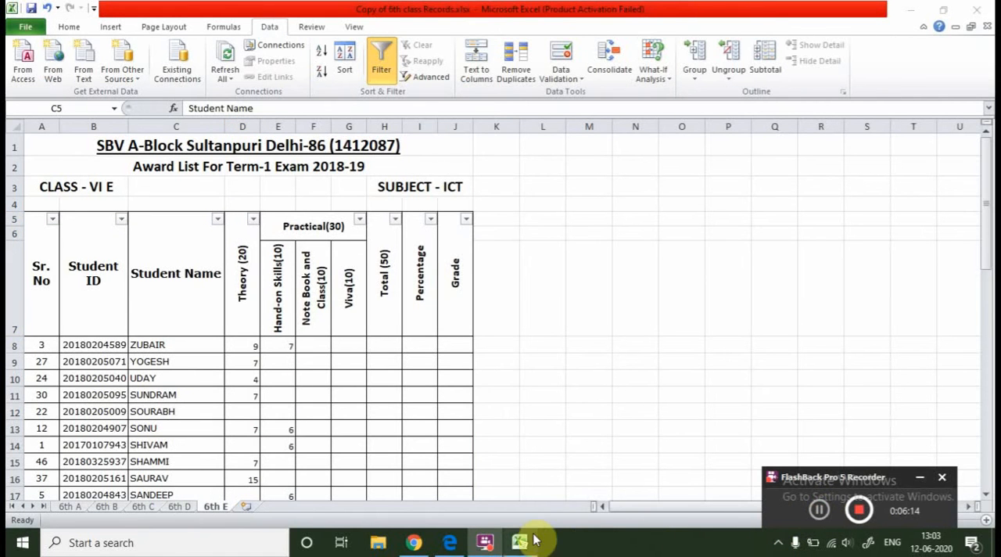
Sort the student records by name in ascending A to Z order.
left_click(72, 27)
left_click(219, 220)
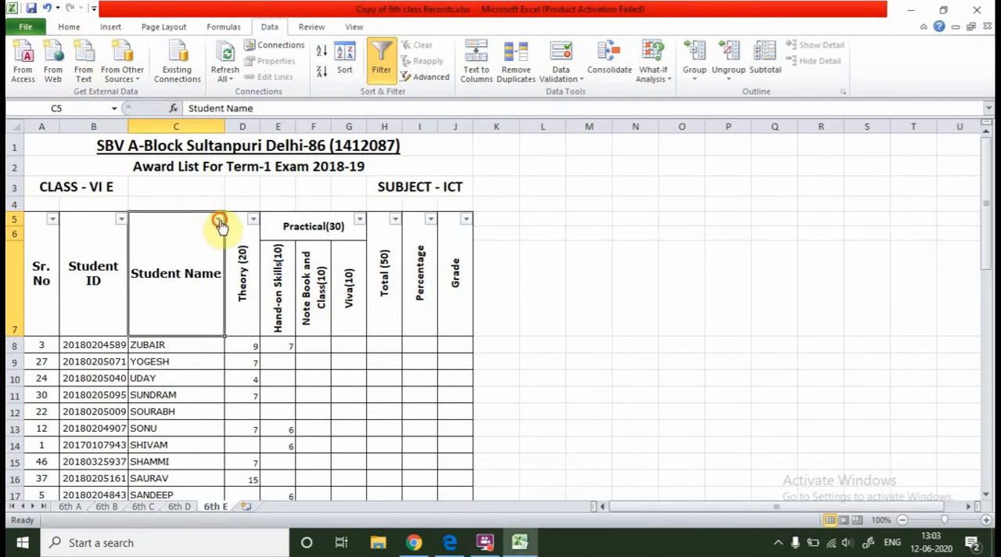
left_click(118, 236)
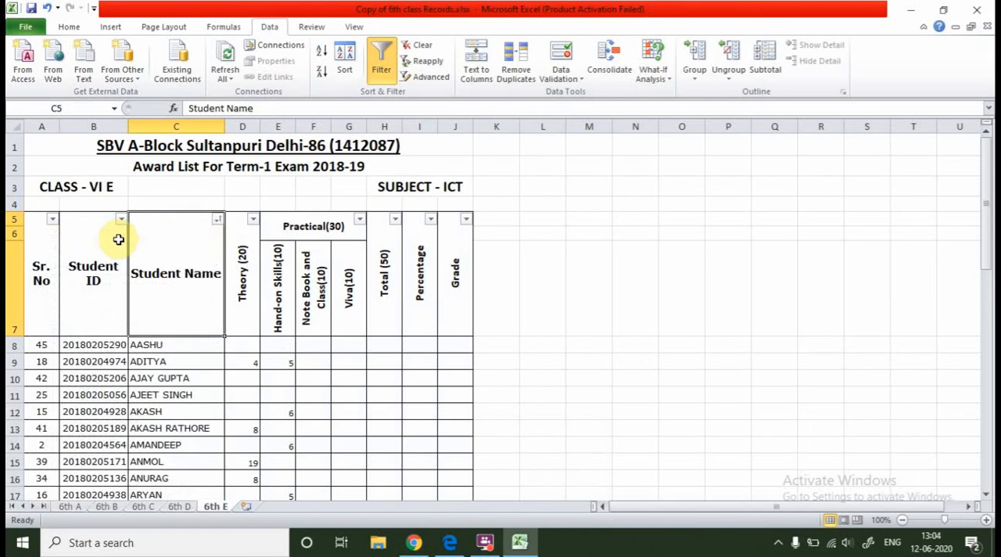
Sort the student records by name in descending Z to A order and check the rows.
left_click(219, 221)
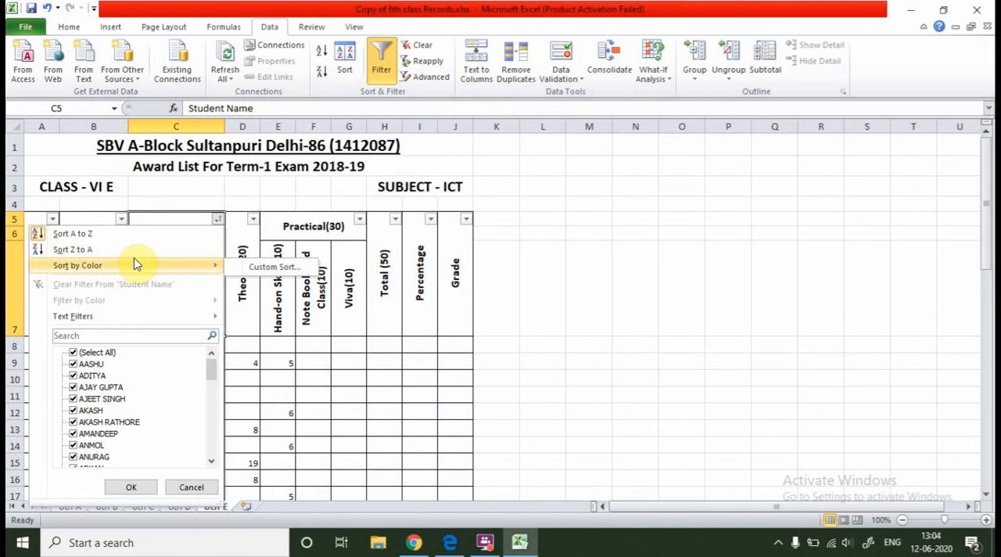
left_click(132, 249)
scroll(164, 368, "down", 6)
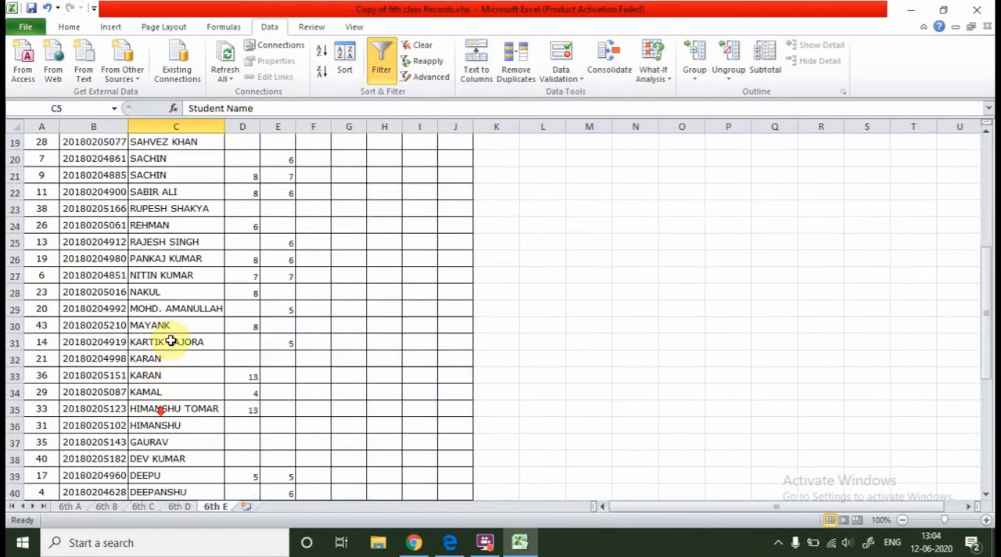
scroll(171, 341, "up", 6)
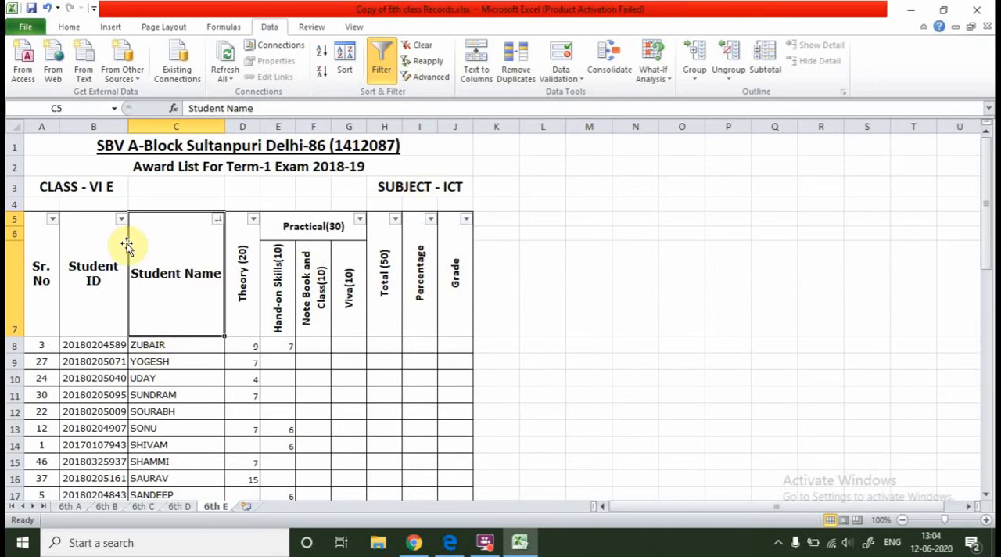
Enlarge the worksheet view of the 6th E award list to 140% zoom.
left_click(78, 32)
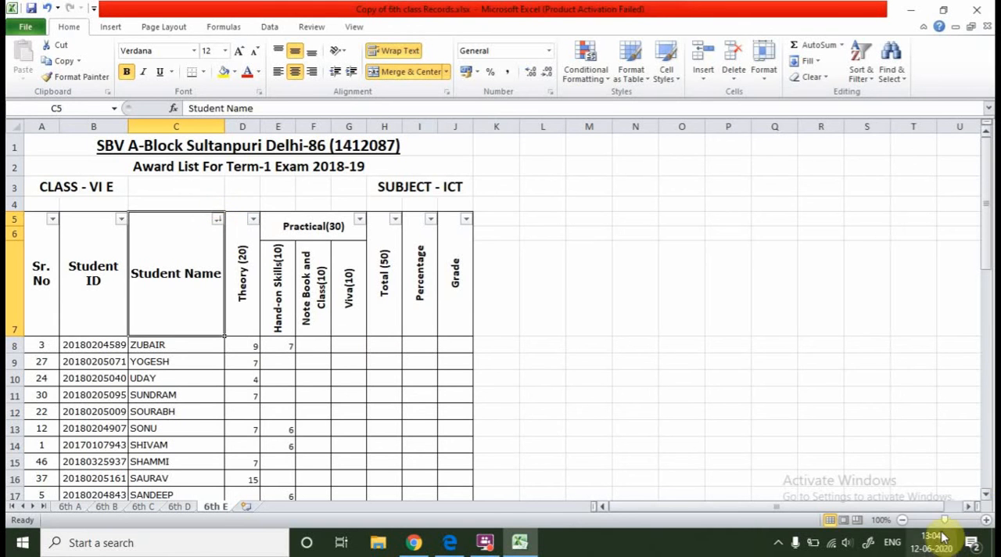
left_click(987, 520)
left_click(988, 521)
left_click(988, 521)
left_click(987, 520)
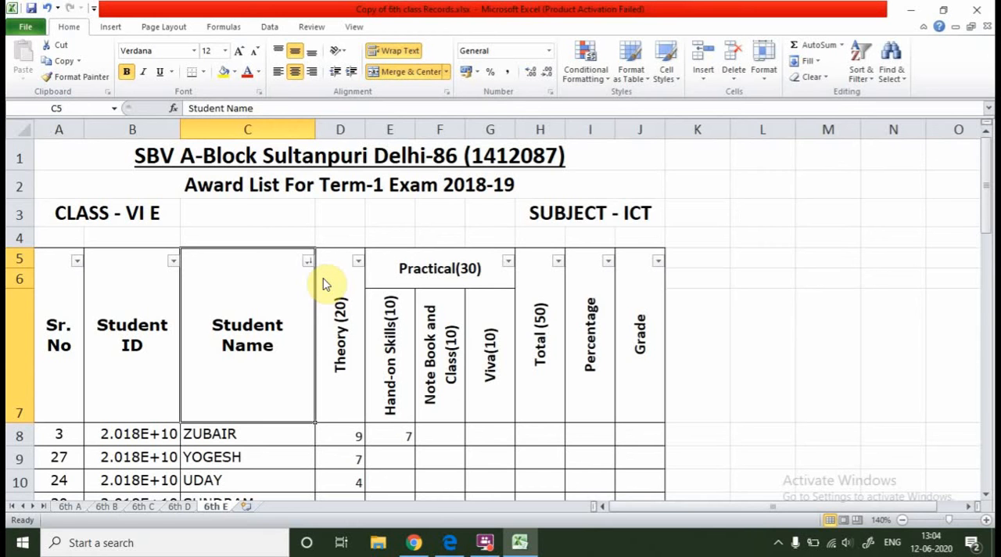
Reselect all names in the Student Name filter to list every student again, and select the Student ID heading cell.
left_click(268, 28)
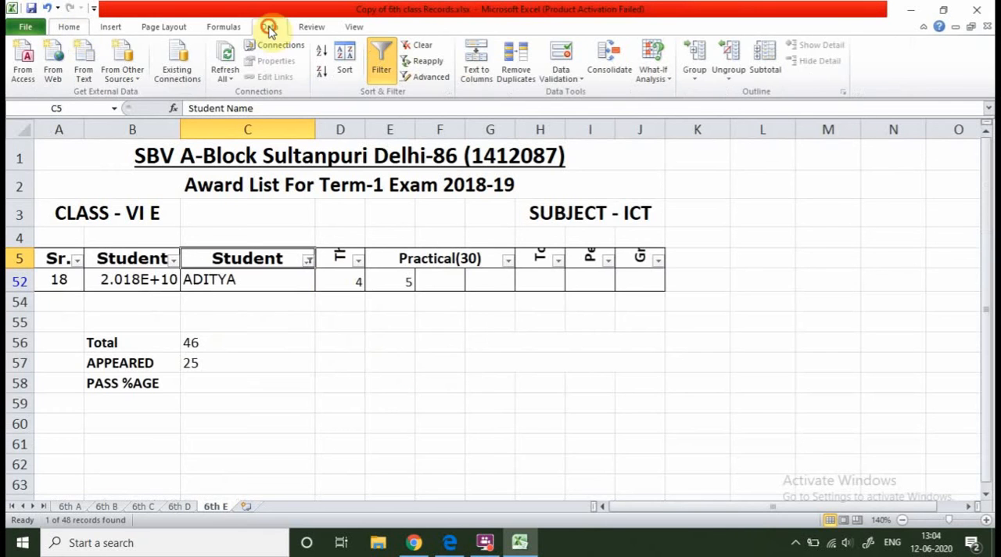
left_click(69, 27)
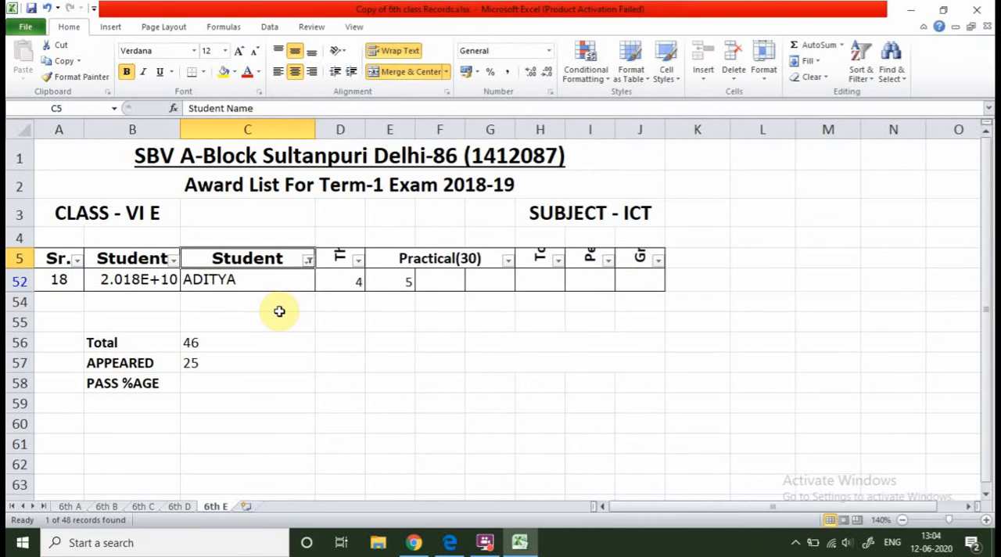
left_click(309, 260)
left_click(173, 371)
left_click(210, 506)
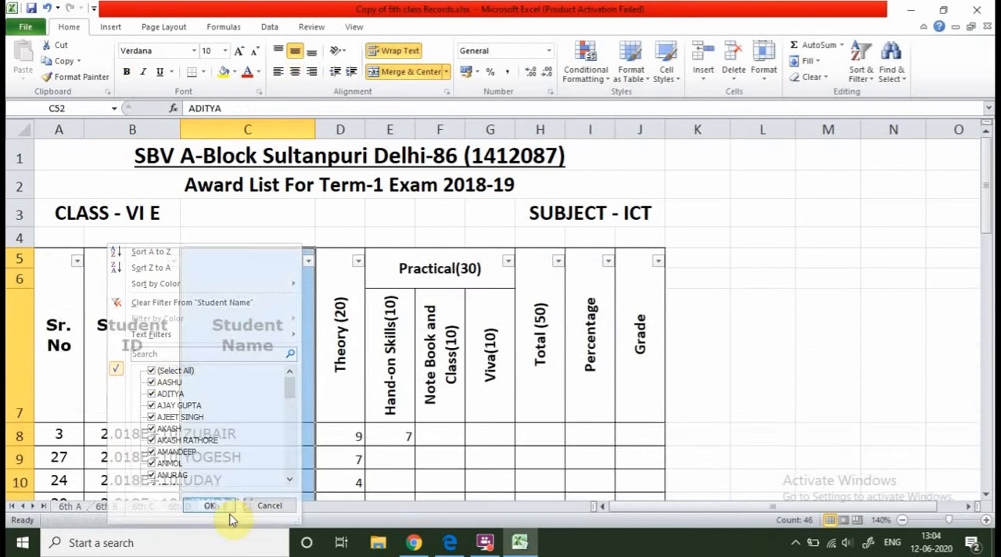
scroll(204, 371, "down", 2)
scroll(244, 337, "up", 2)
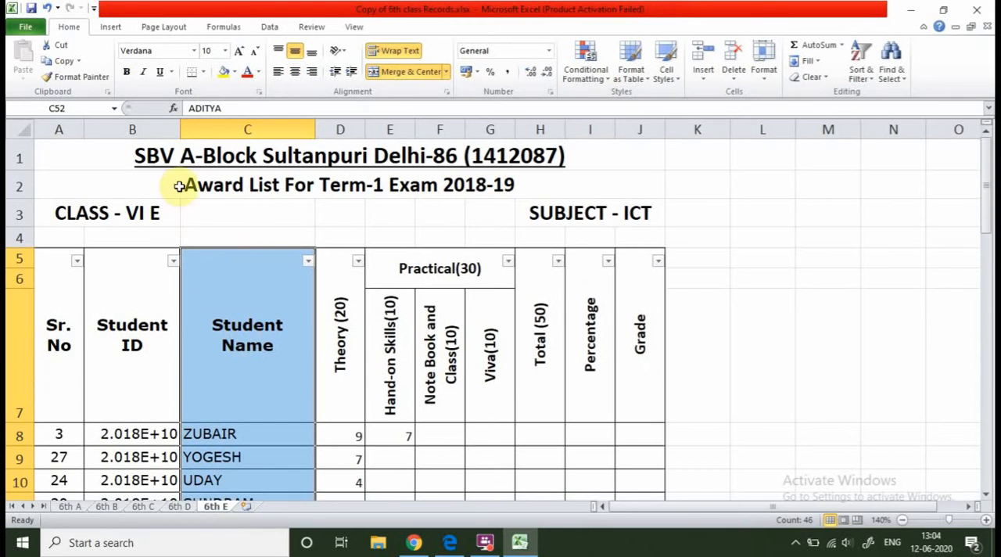
left_click(161, 315)
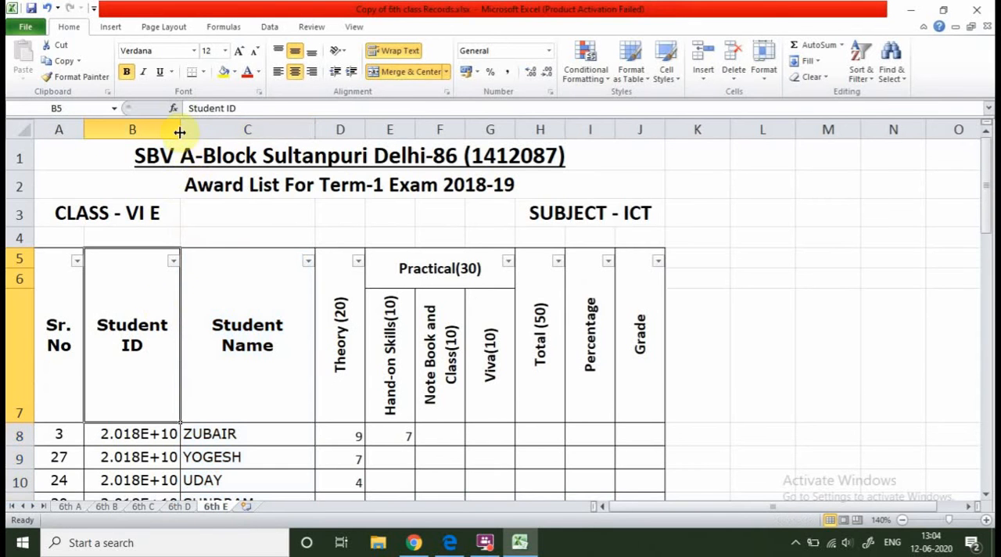
Widen the Student ID column to fit the full ID numbers, and look over the Sr. No column's current order.
left_click_drag(180, 129, 193, 129)
left_click(59, 321)
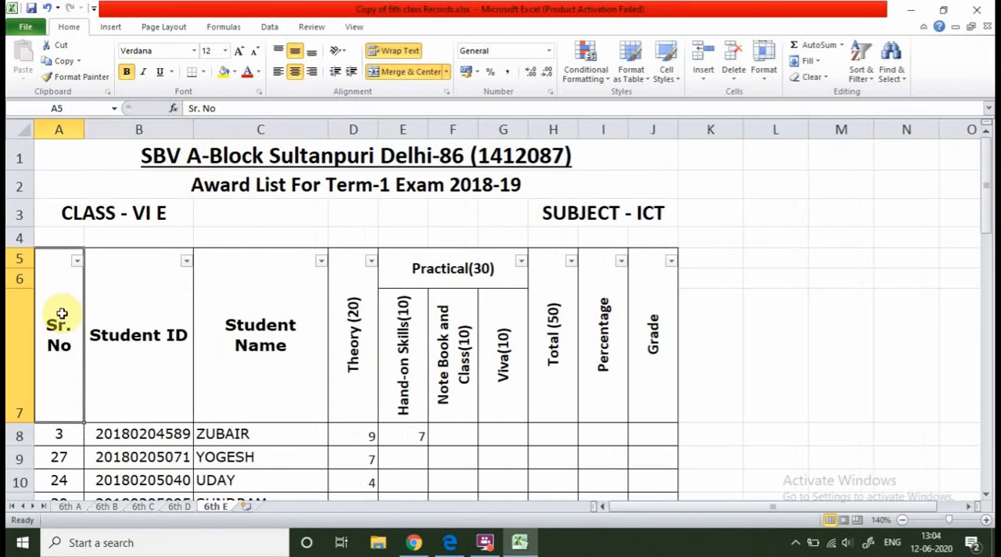
left_click(77, 260)
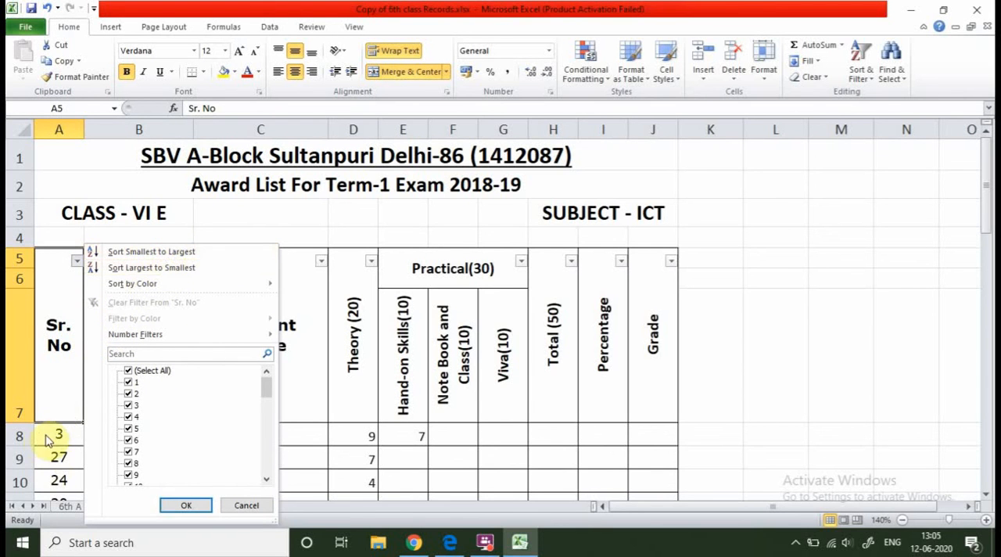
left_click(56, 461)
scroll(54, 407, "down", 9)
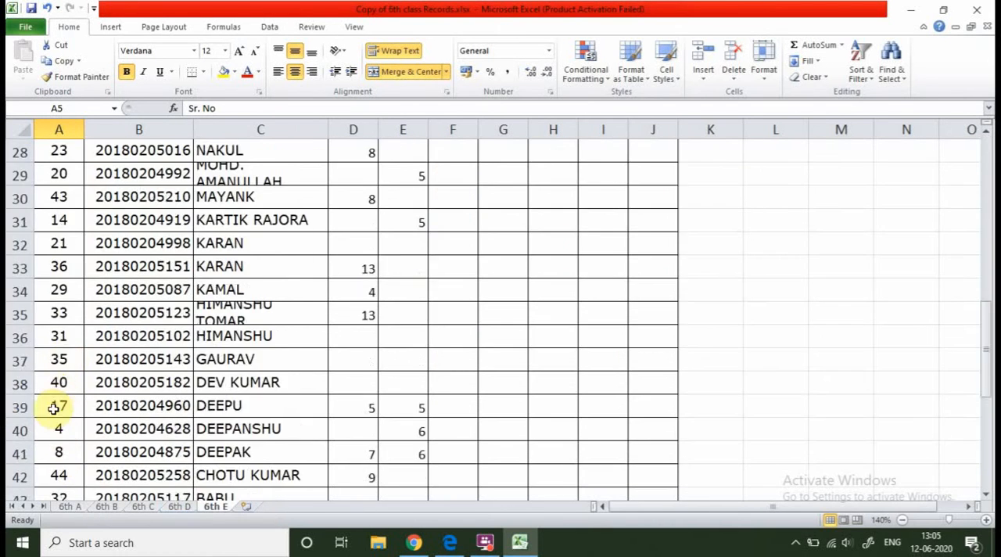
scroll(53, 408, "up", 9)
Sort the award list by Sr. No from smallest to largest and check the order of the rows.
left_click(76, 262)
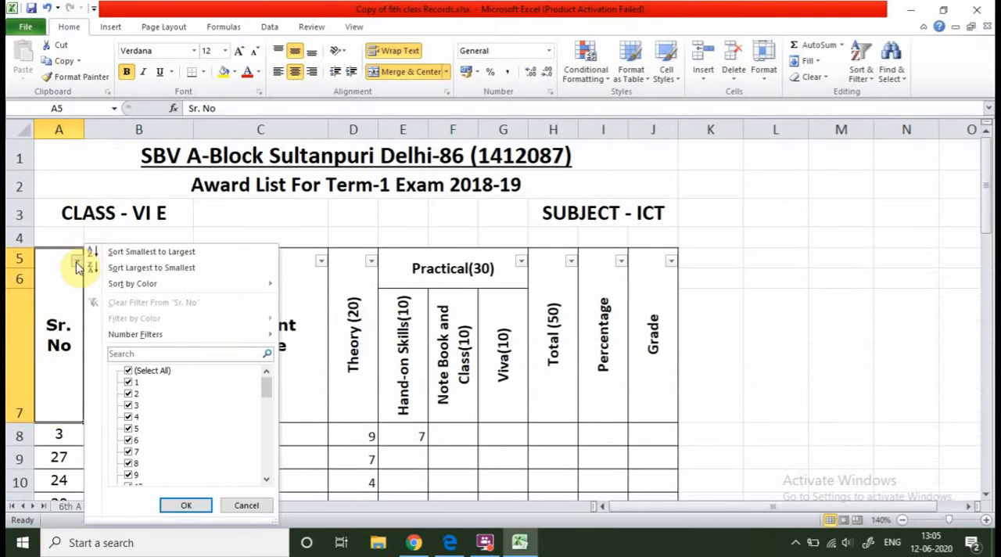
left_click(149, 251)
scroll(74, 380, "down", 5)
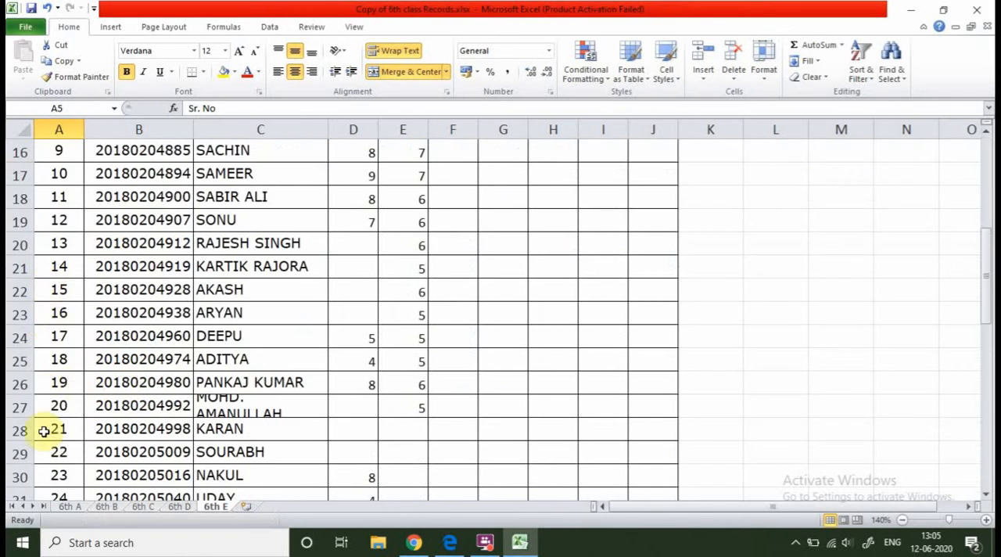
scroll(44, 431, "down", 5)
scroll(47, 442, "up", 10)
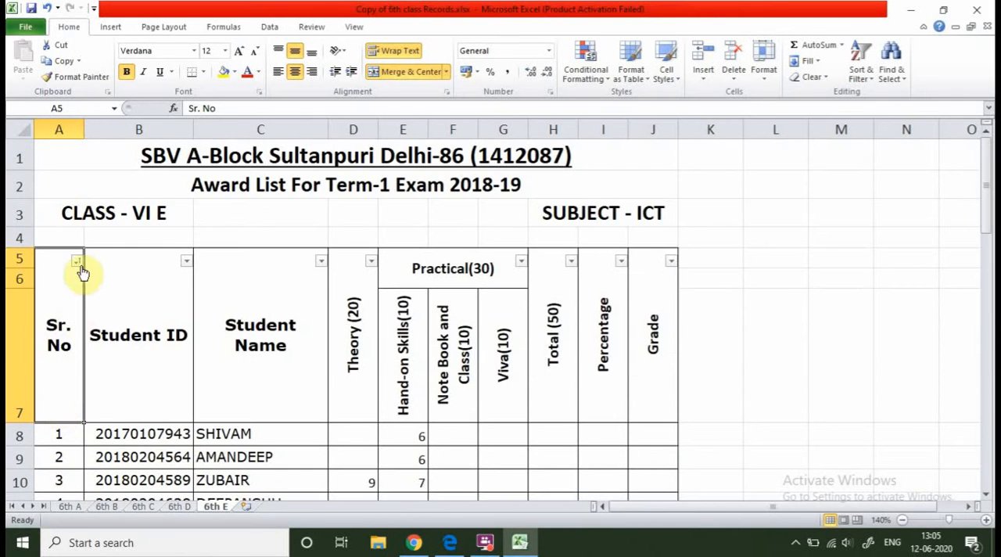
Sort the award list by Sr. No from largest to smallest and check the rows down the list.
left_click(79, 263)
left_click(170, 268)
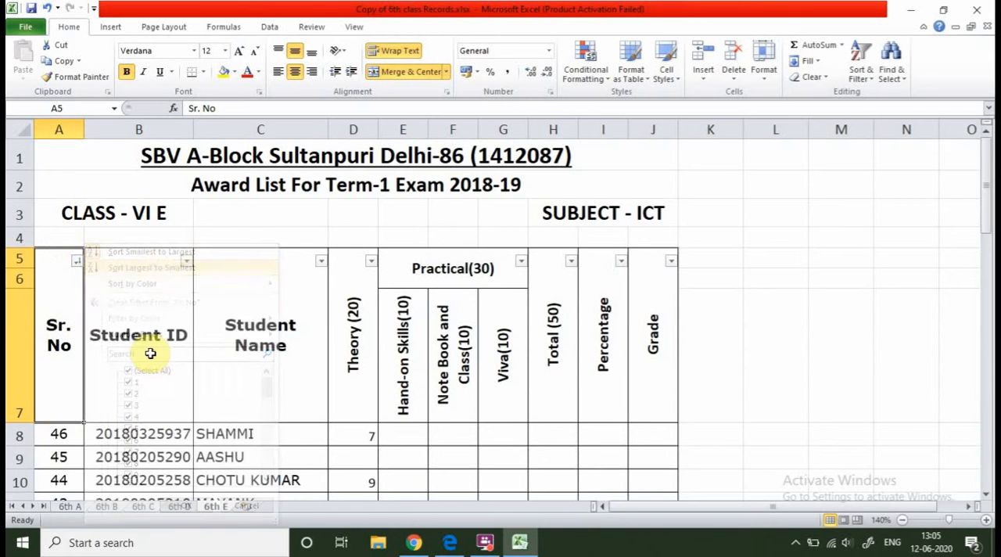
scroll(100, 391, "down", 5)
scroll(79, 201, "up", 5)
scroll(89, 369, "down", 3)
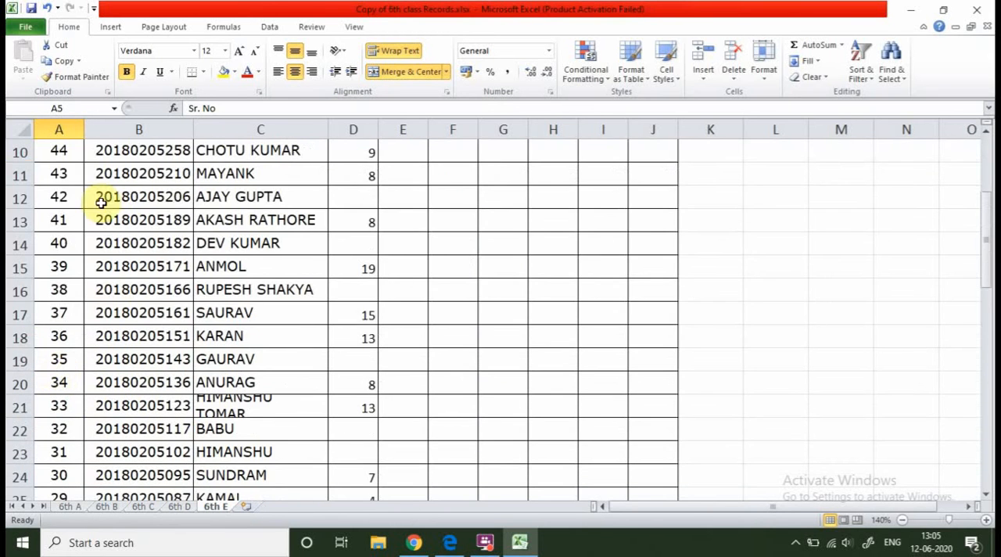
scroll(101, 202, "up", 2)
scroll(65, 328, "down", 2)
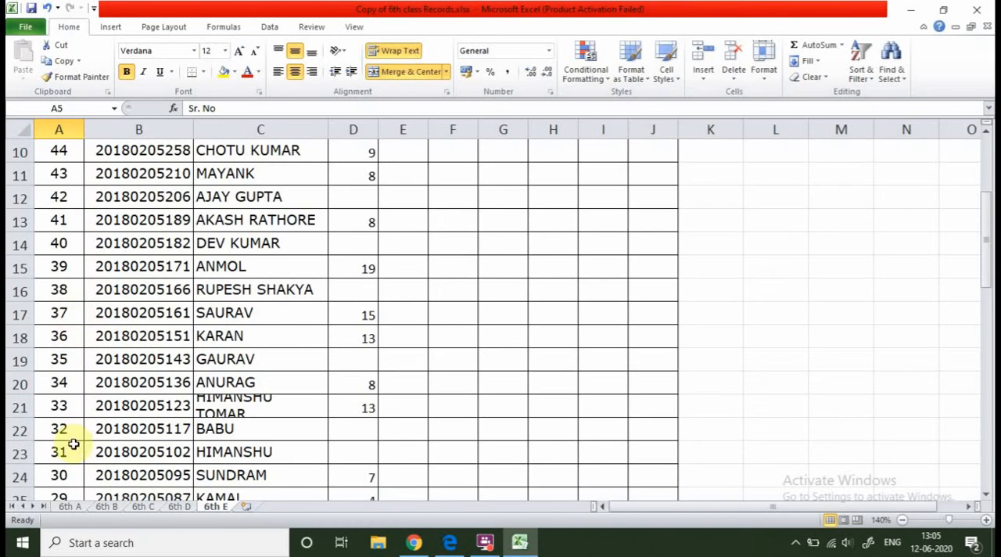
scroll(78, 441, "down", 12)
scroll(79, 407, "up", 4)
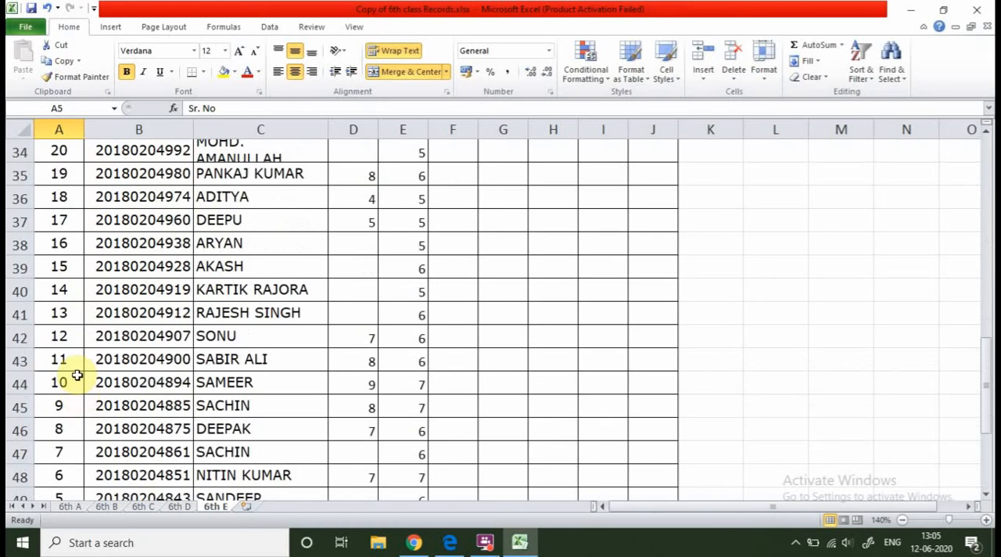
scroll(77, 375, "up", 11)
Return the award list to smallest-to-largest order by Sr. No and check the records.
left_click(77, 261)
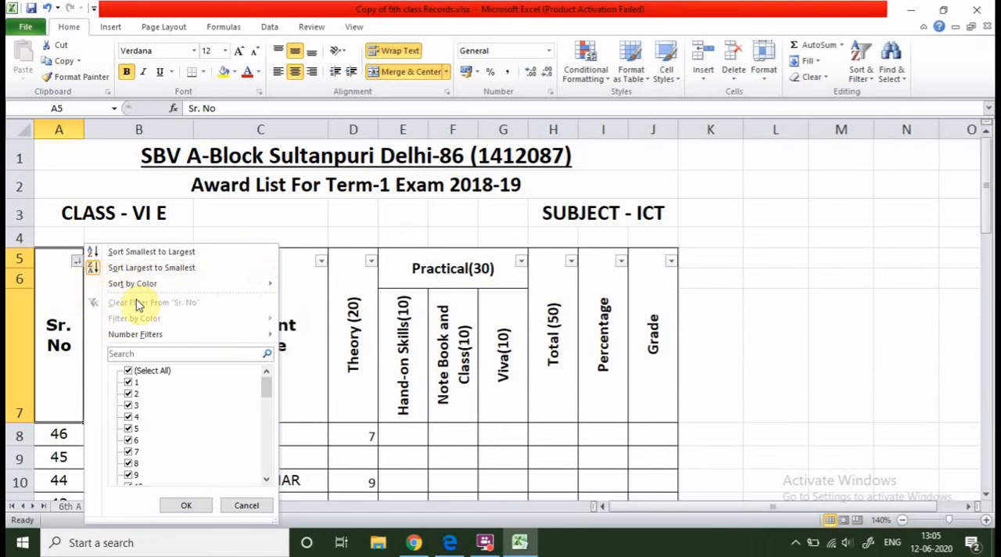
left_click(148, 252)
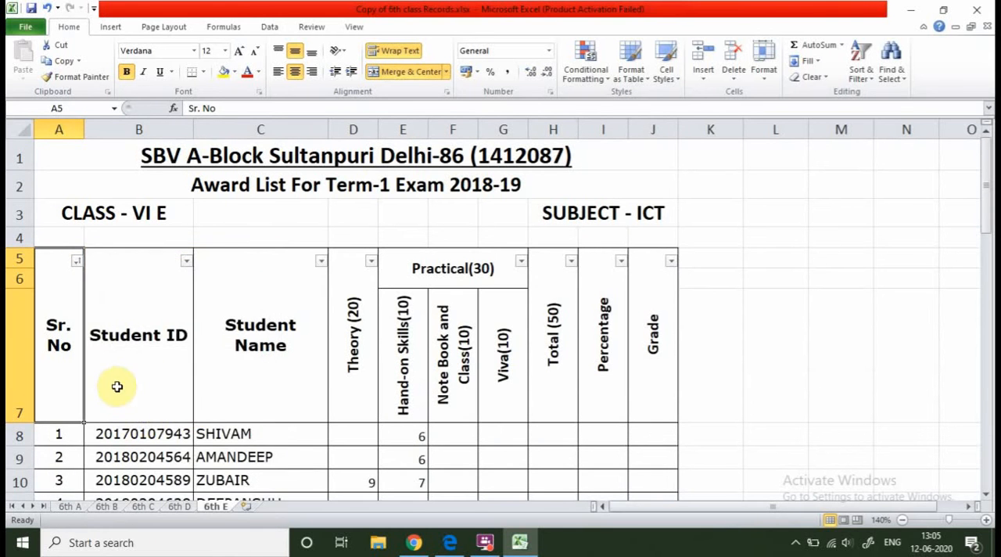
scroll(117, 384, "down", 8)
scroll(103, 374, "up", 8)
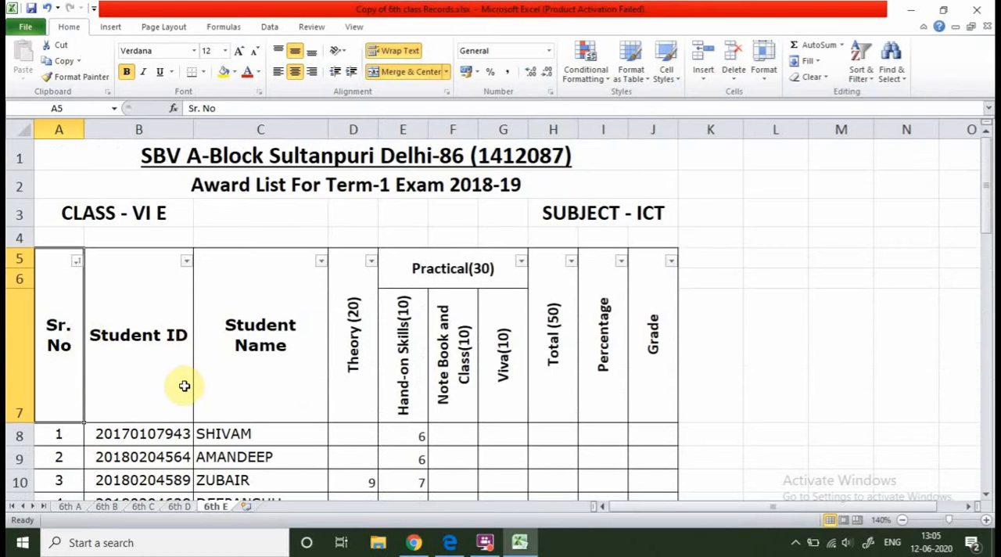
scroll(157, 360, "down", 3)
scroll(172, 313, "up", 3)
Check the sort and filter choices for the Student ID column, and look through the student records.
left_click(187, 268)
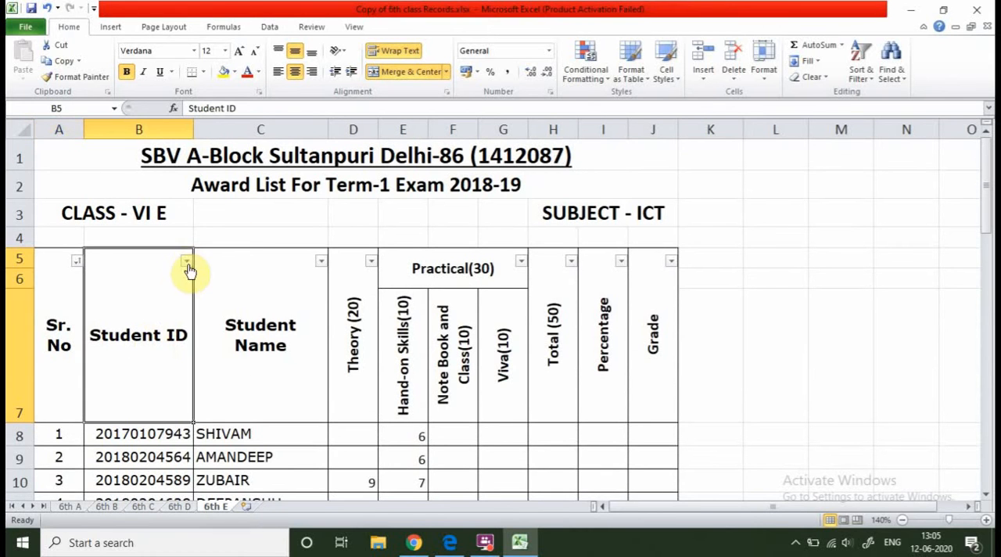
left_click(188, 264)
left_click(188, 264)
left_click(186, 263)
left_click(167, 263)
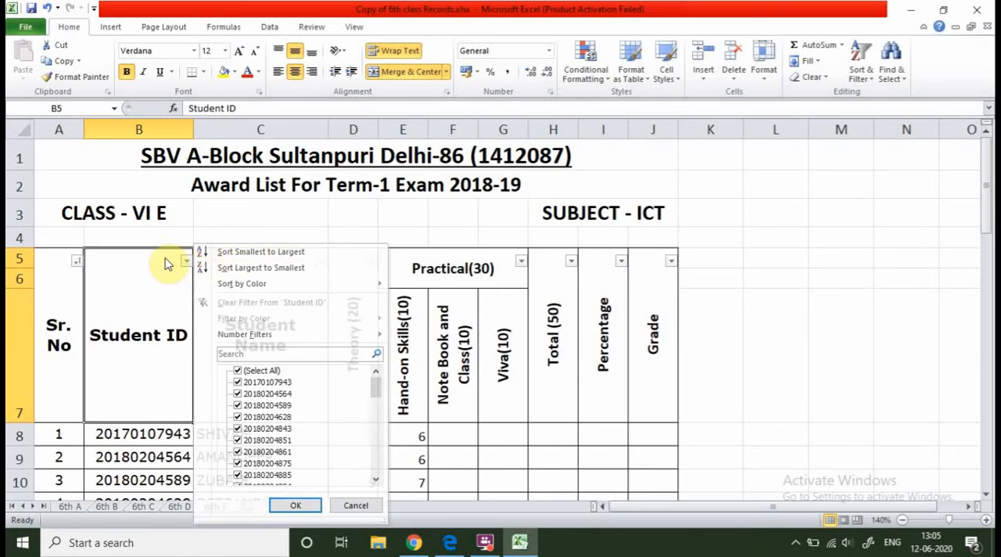
scroll(358, 310, "down", 4)
scroll(359, 308, "up", 5)
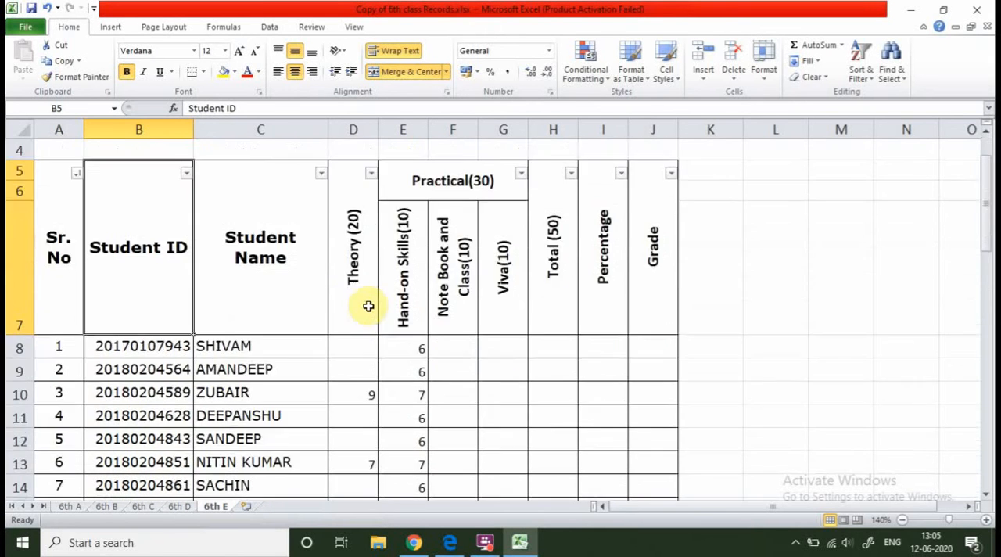
scroll(418, 306, "down", 7)
scroll(83, 376, "down", 4)
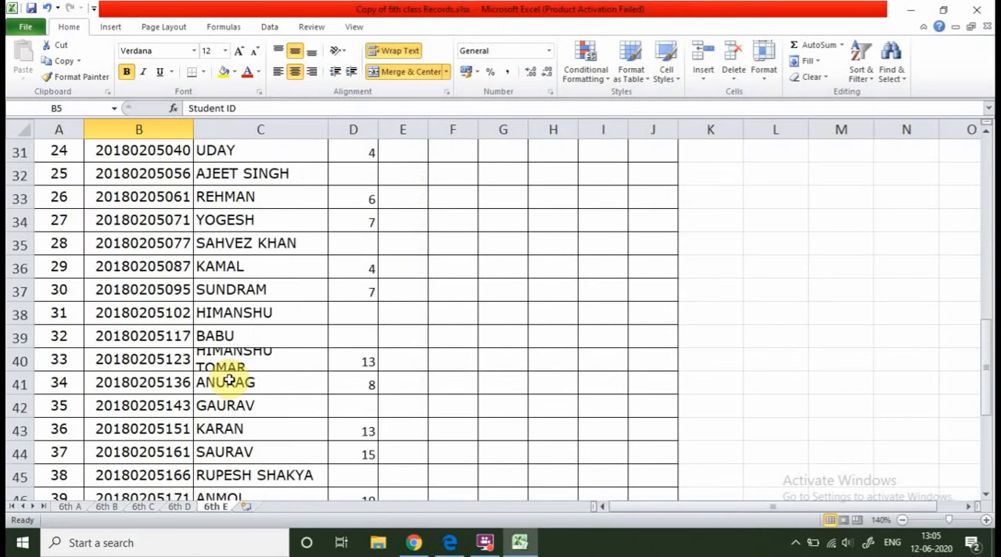
scroll(227, 379, "up", 10)
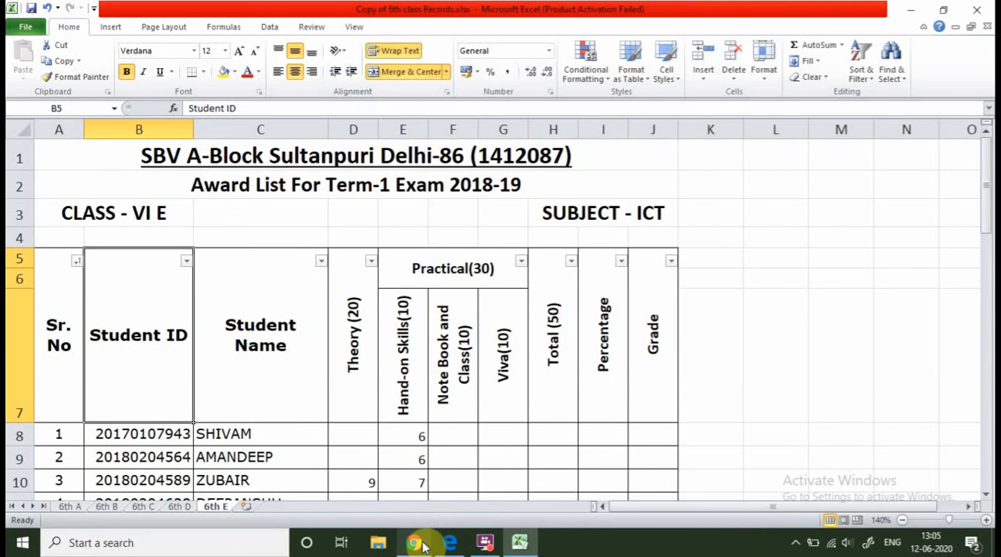
mouse_move(423, 546)
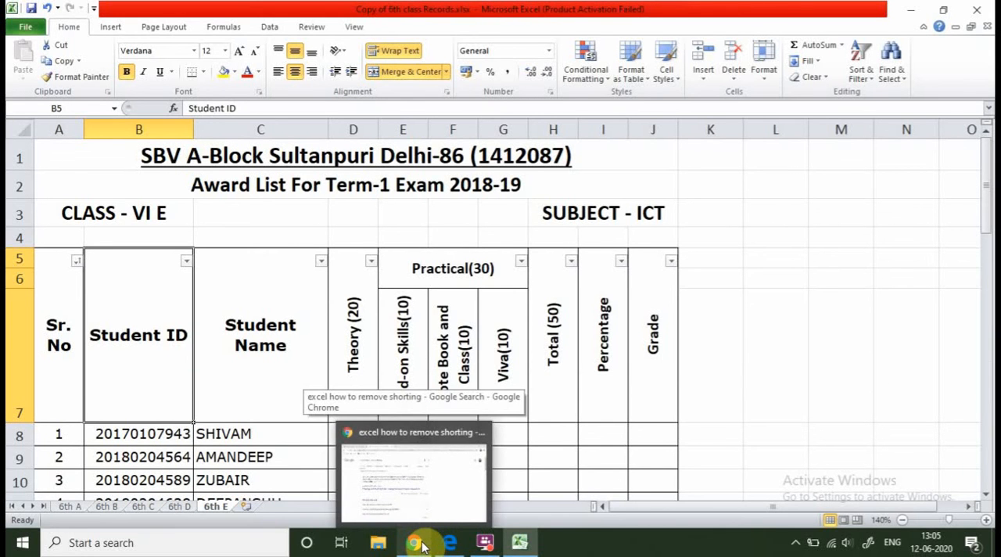
left_click(382, 542)
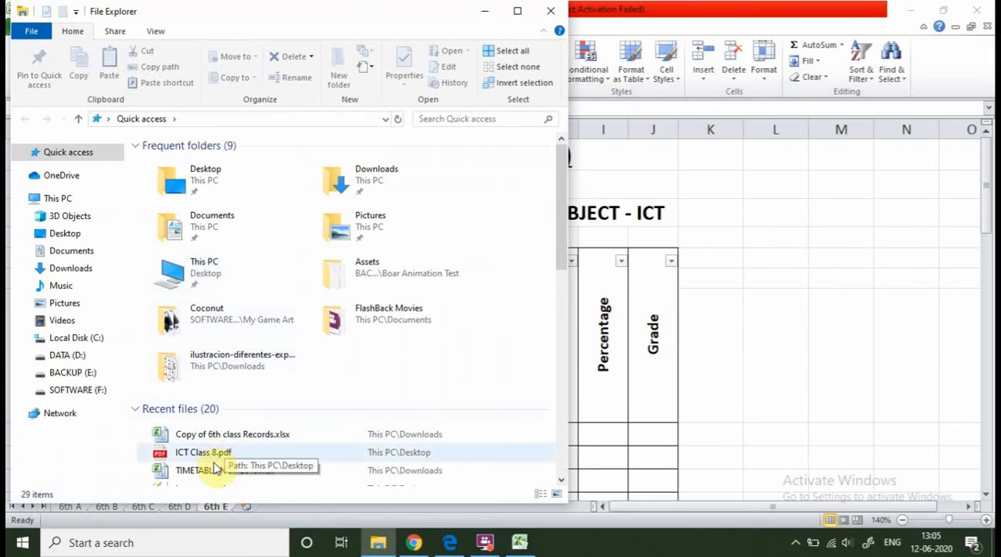
double_click(198, 470)
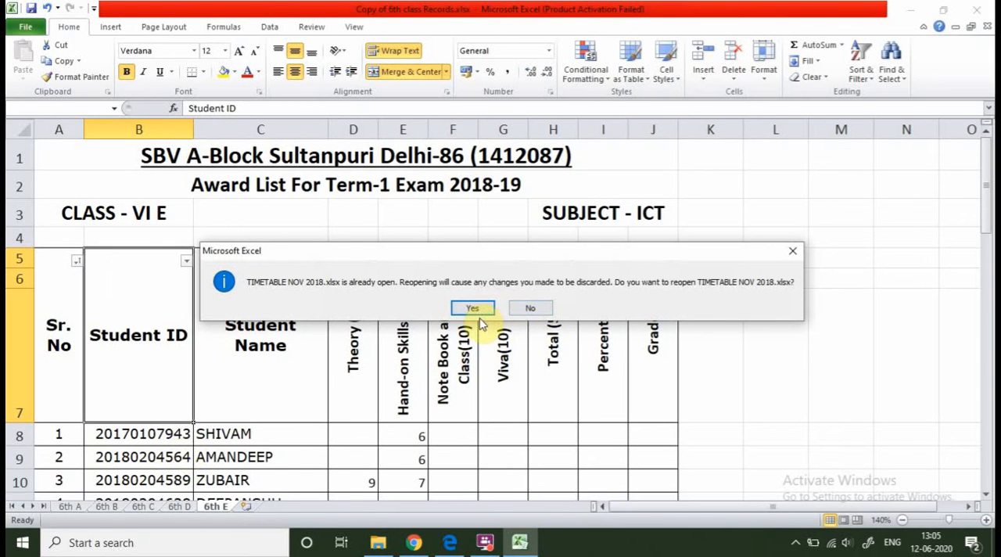
left_click(532, 309)
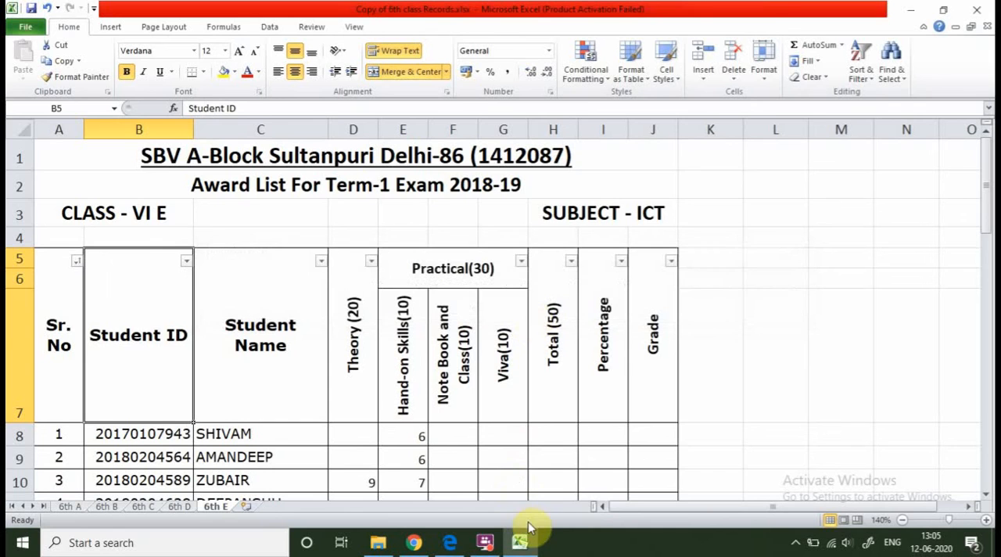
left_click(526, 542)
left_click(526, 543)
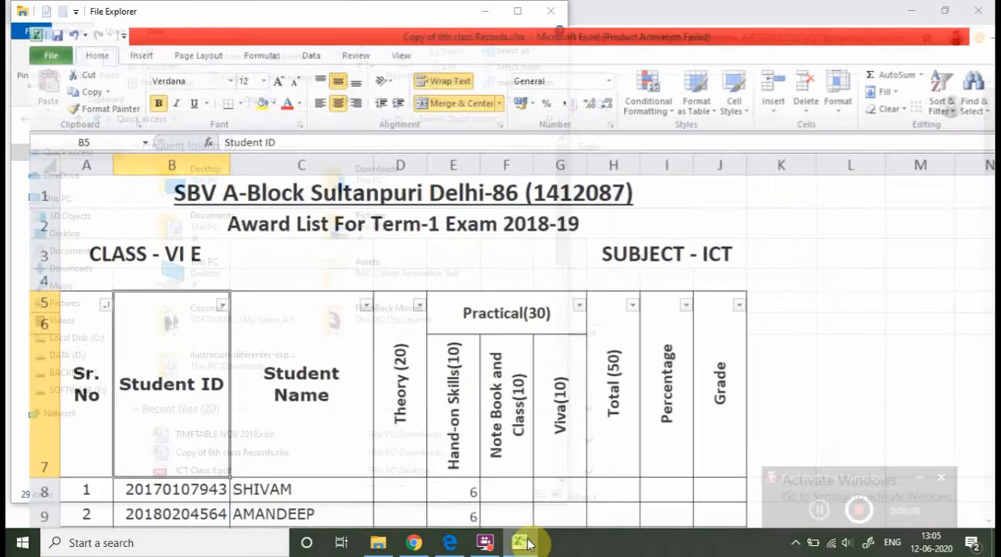
left_click(529, 545)
left_click(529, 545)
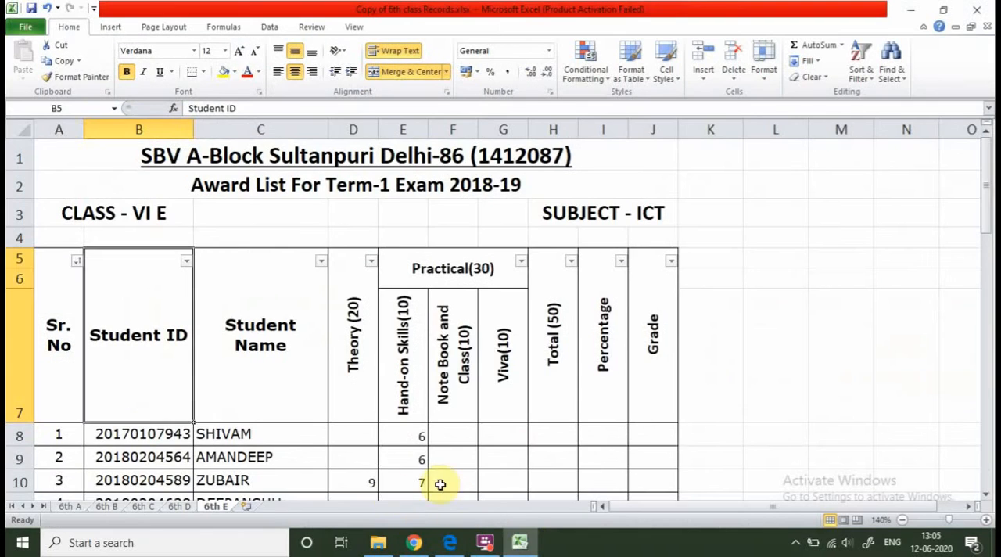
Switch to File Explorer and open TIMETABLE NOV 2018.xlsx from the recent files, agreeing to reopen the workbook.
left_click(384, 544)
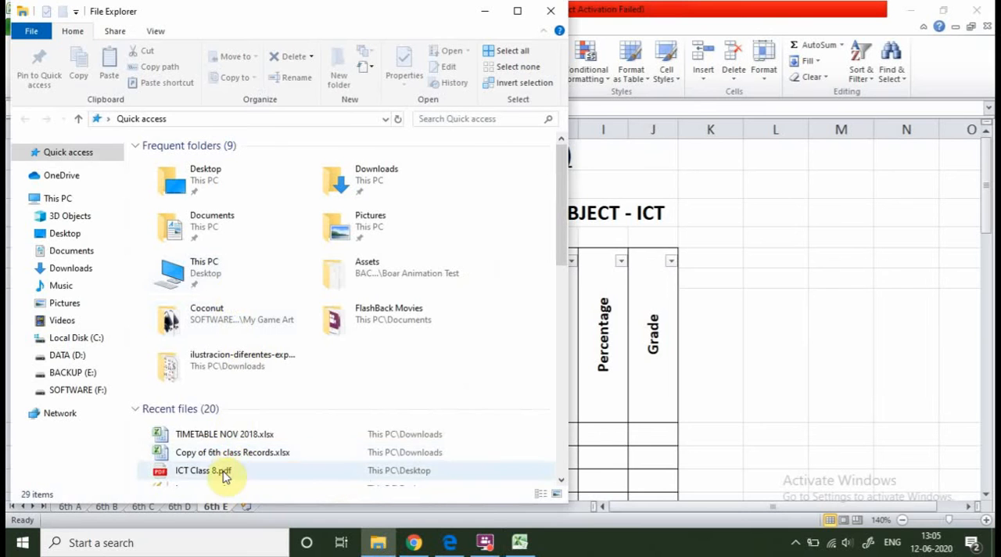
left_click(223, 437)
double_click(223, 436)
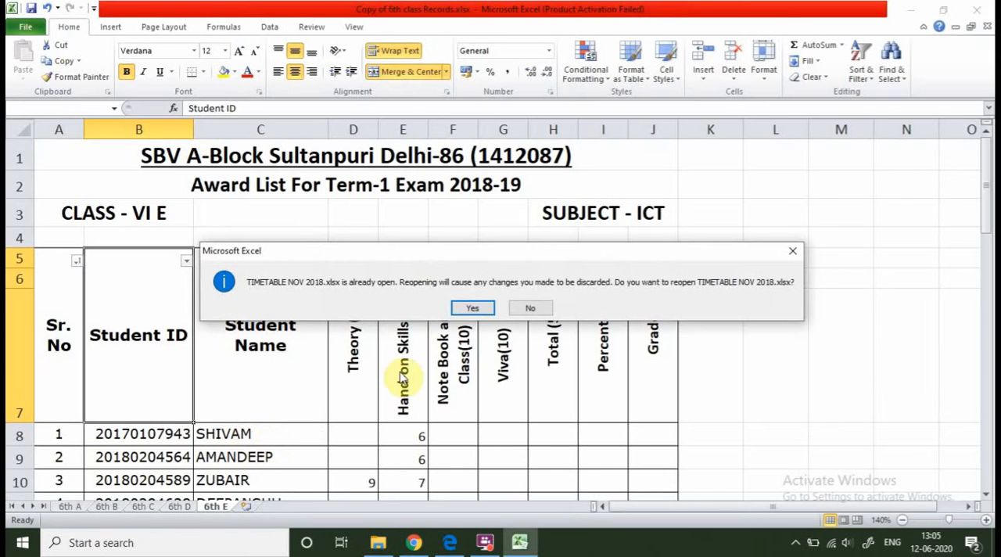
left_click(471, 308)
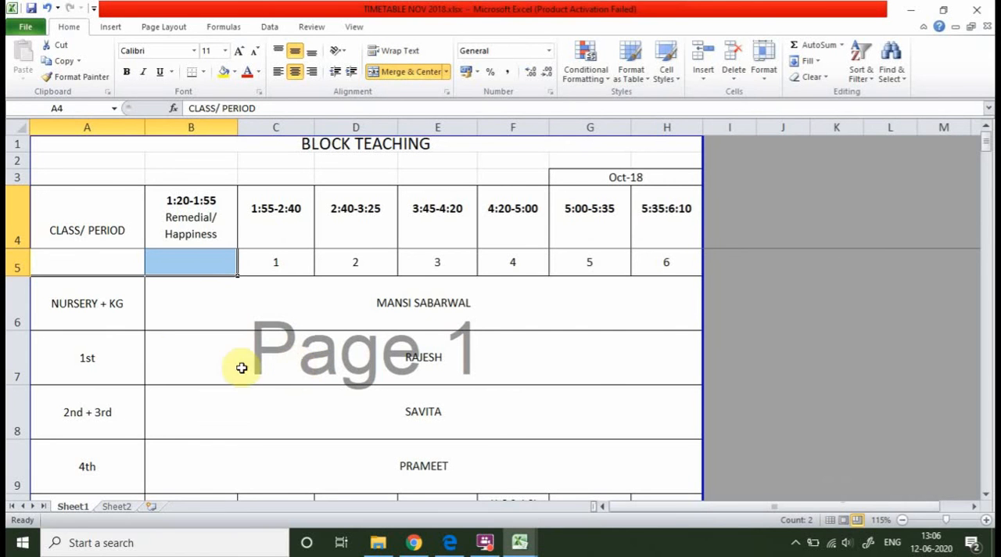
Examine the Block Teaching timetable on Sheet1, from its CLASS/ PERIOD heading row down through the class rows.
left_click(134, 340)
scroll(89, 372, "down", 2)
scroll(122, 285, "up", 2)
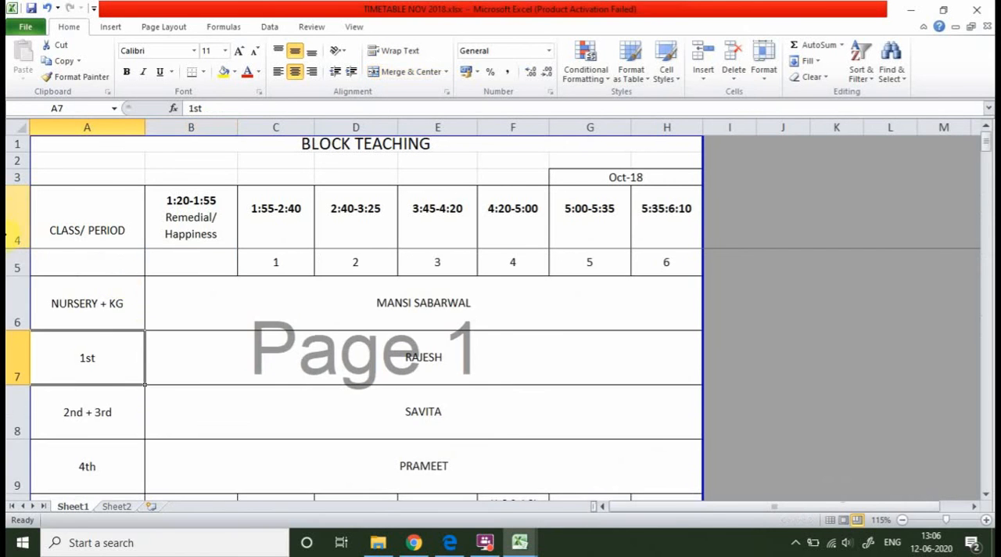
left_click(13, 231)
scroll(76, 296, "down", 12)
left_click(418, 377)
scroll(184, 250, "up", 6)
scroll(16, 198, "up", 6)
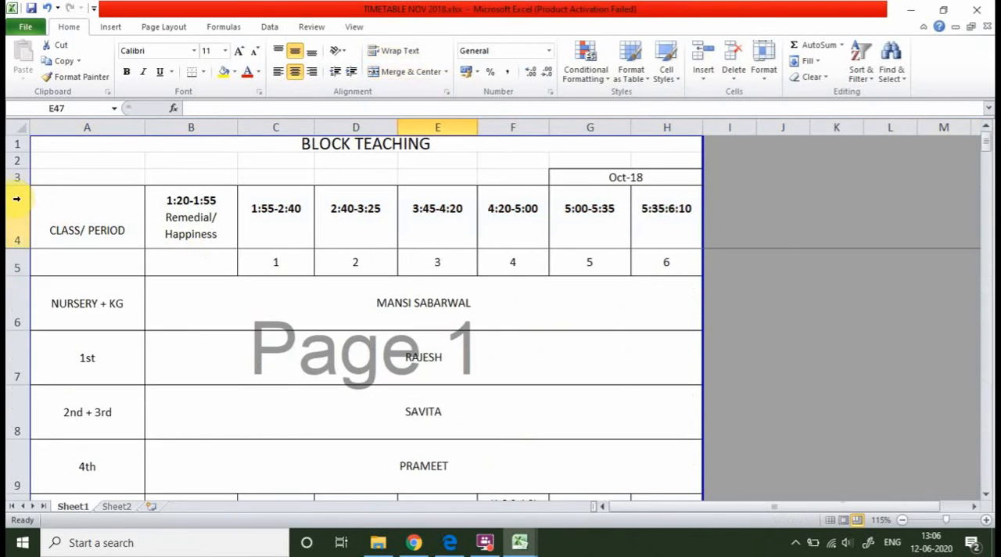
Add filters to the timetable's heading rows, from CLASS/ PERIOD across to the 5:35:6:10 period.
left_click_drag(50, 213, 662, 217)
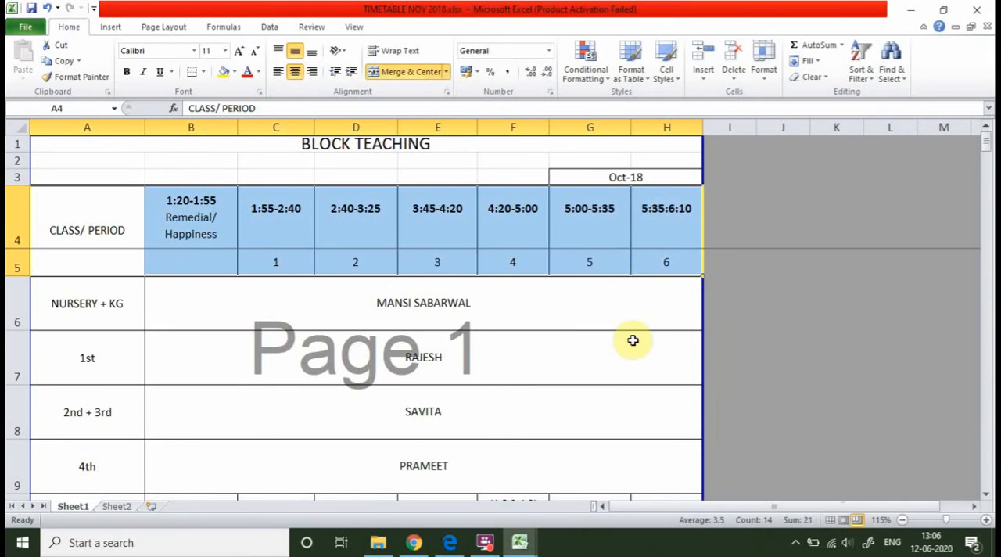
left_click_drag(145, 203, 656, 208)
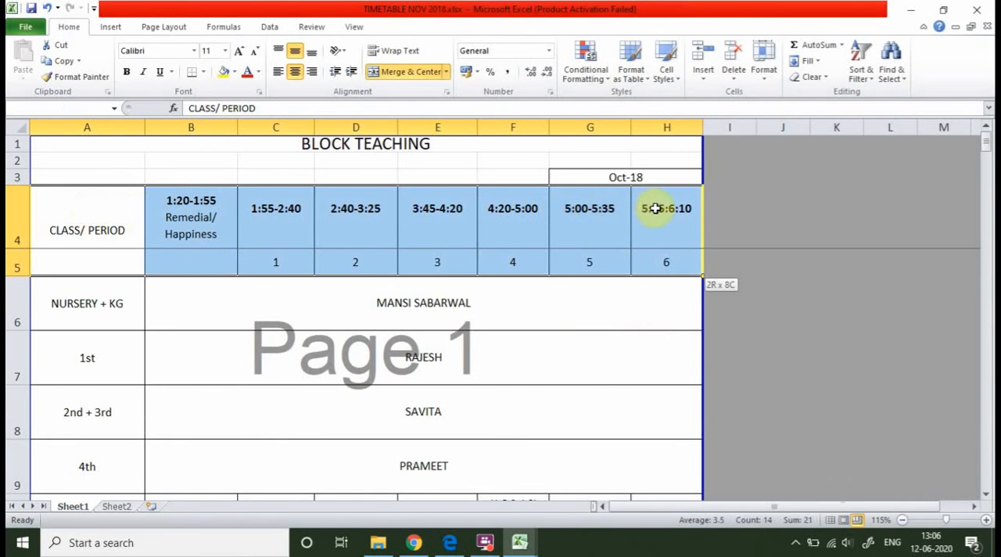
left_click(861, 69)
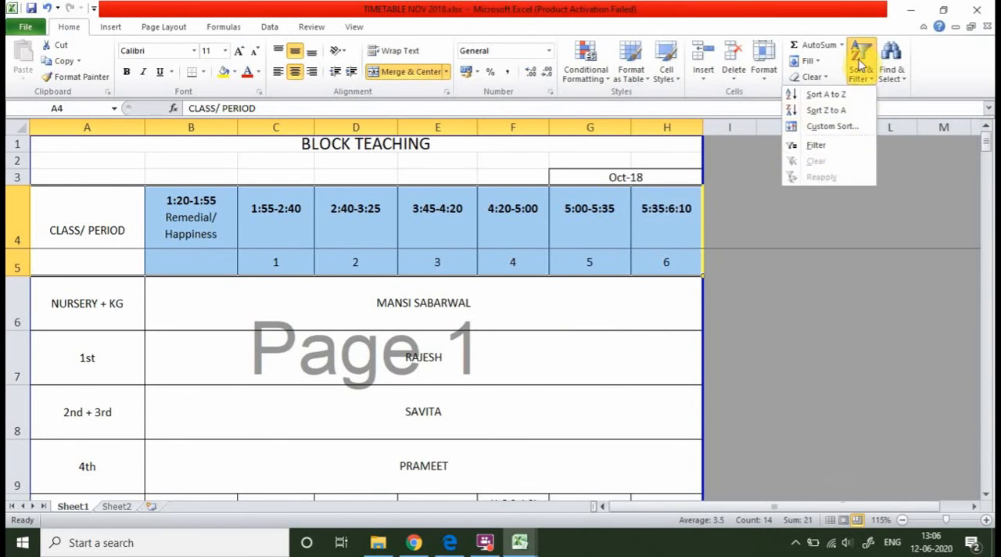
left_click(834, 152)
left_click(449, 358)
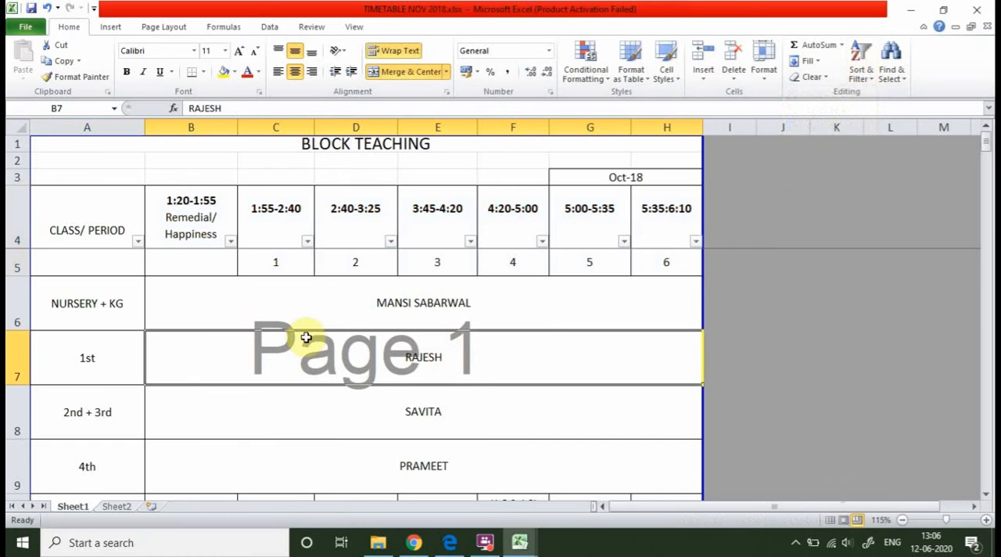
Filter the CLASS/ PERIOD column to show only class 8th D.
left_click(138, 242)
left_click(213, 364)
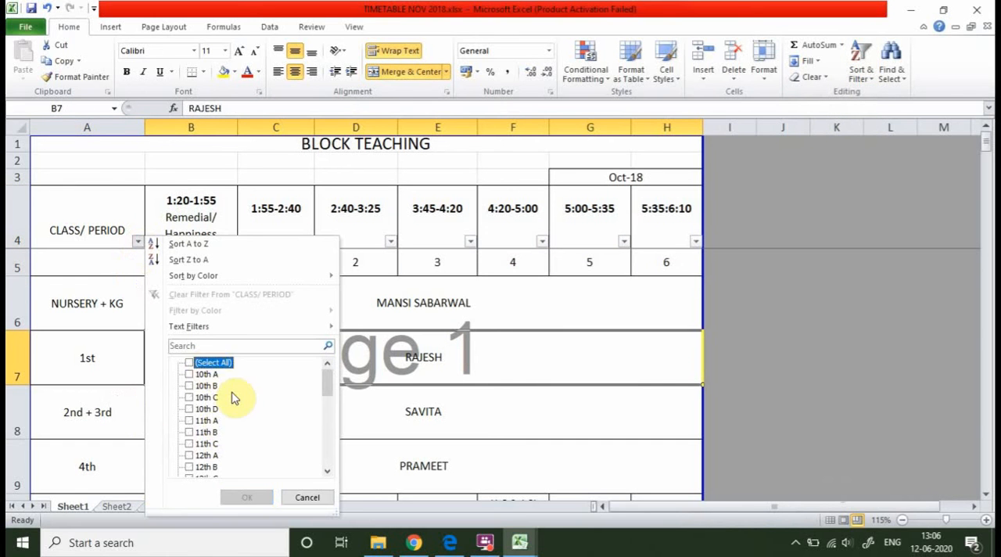
scroll(233, 398, "down", 1)
scroll(233, 398, "up", 1)
scroll(280, 427, "down", 8)
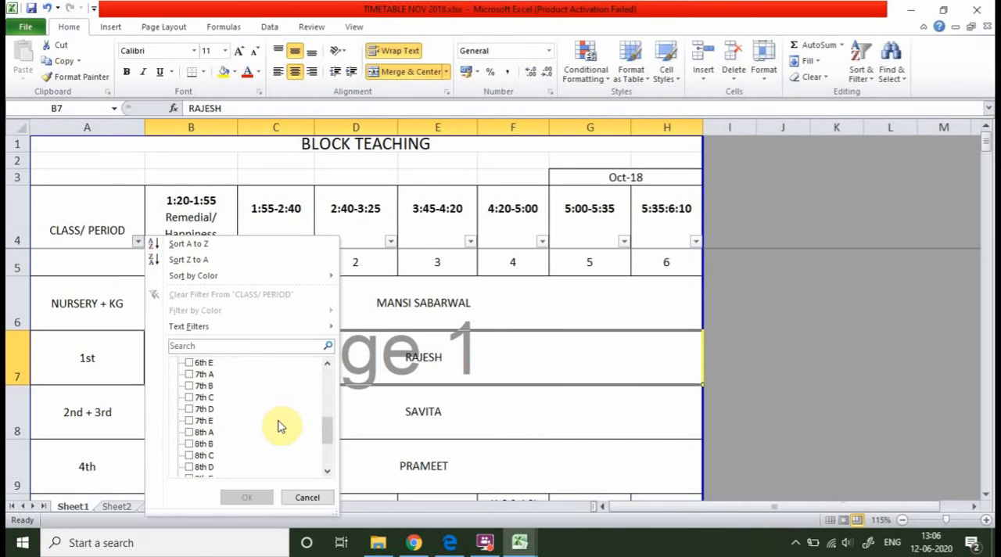
scroll(274, 430, "down", 3)
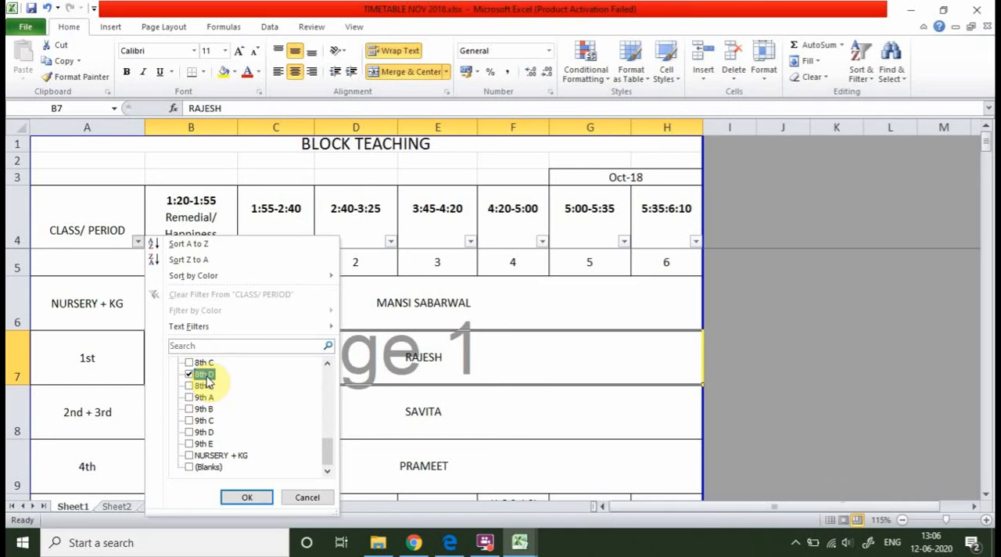
left_click(247, 497)
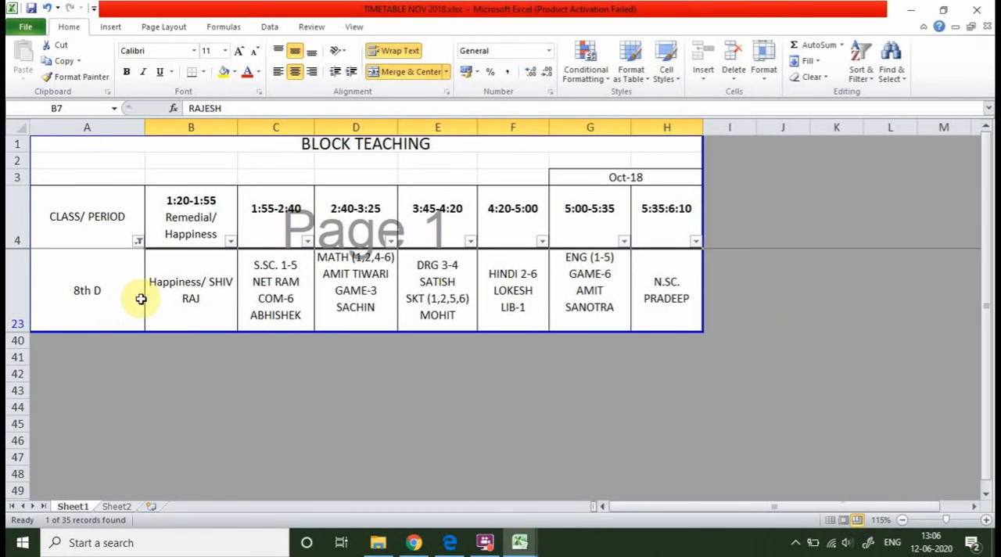
Show all classes again in the CLASS/ PERIOD column.
left_click(139, 242)
left_click(189, 362)
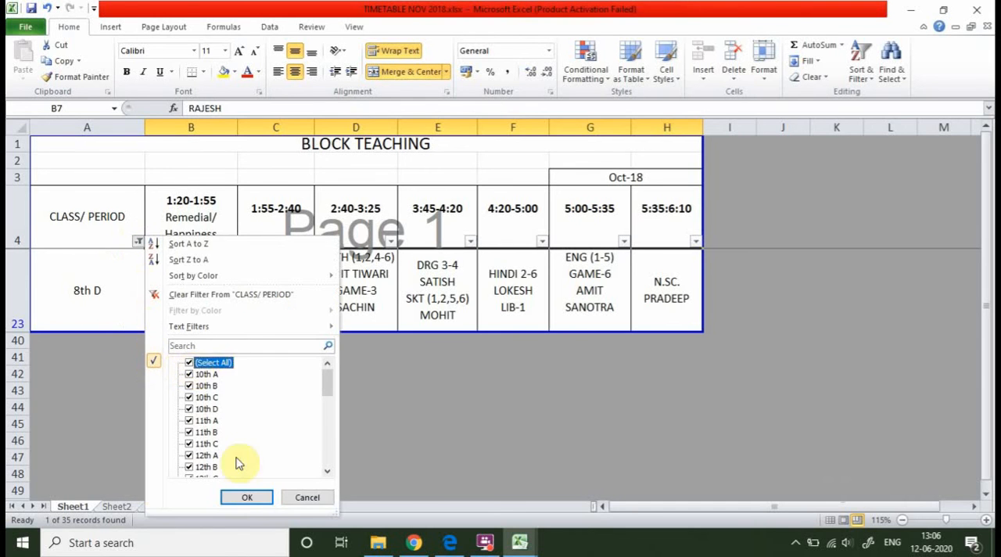
left_click(245, 499)
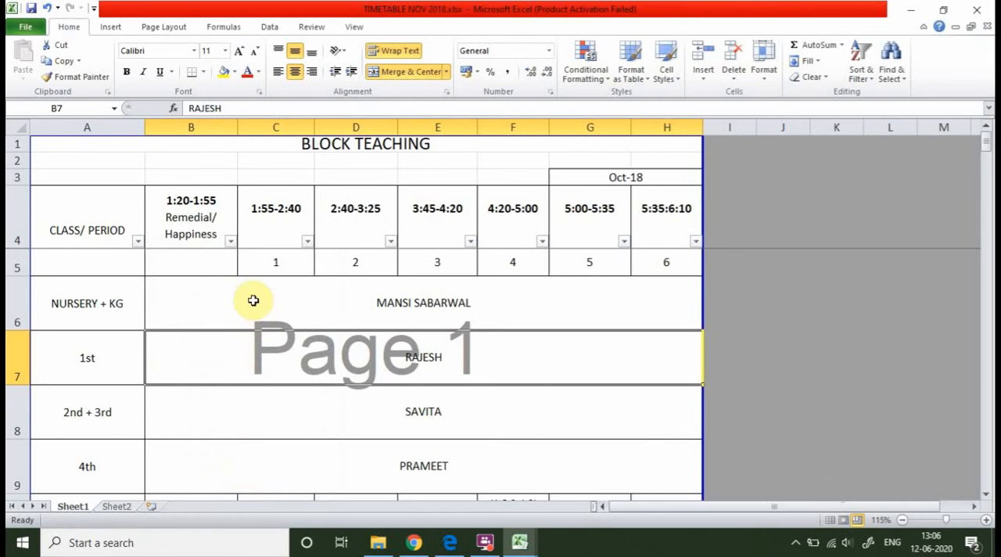
Check the filter choices for the 1:20-1:55 period, and filter the 1:55-2:40 period to a single Math teacher's entry.
left_click(230, 242)
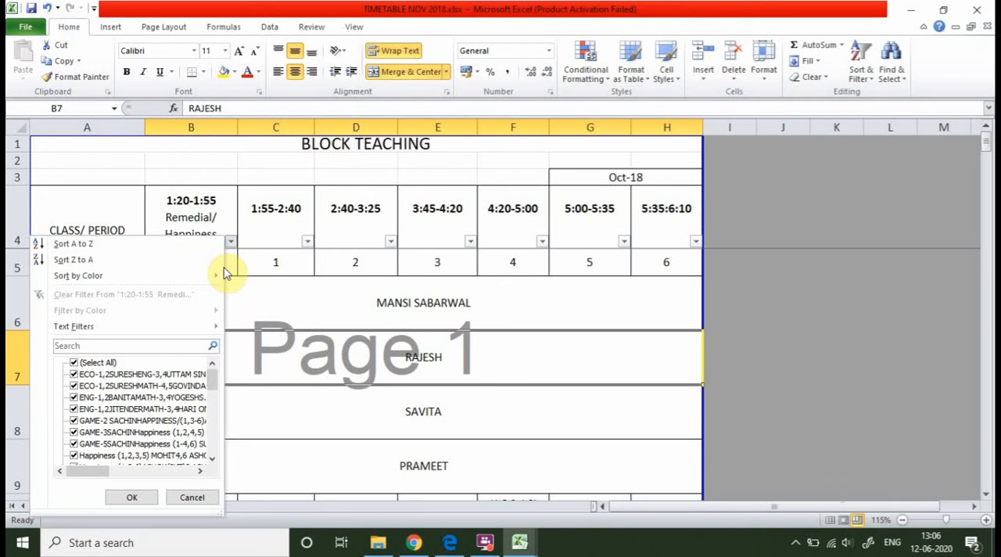
left_click(307, 241)
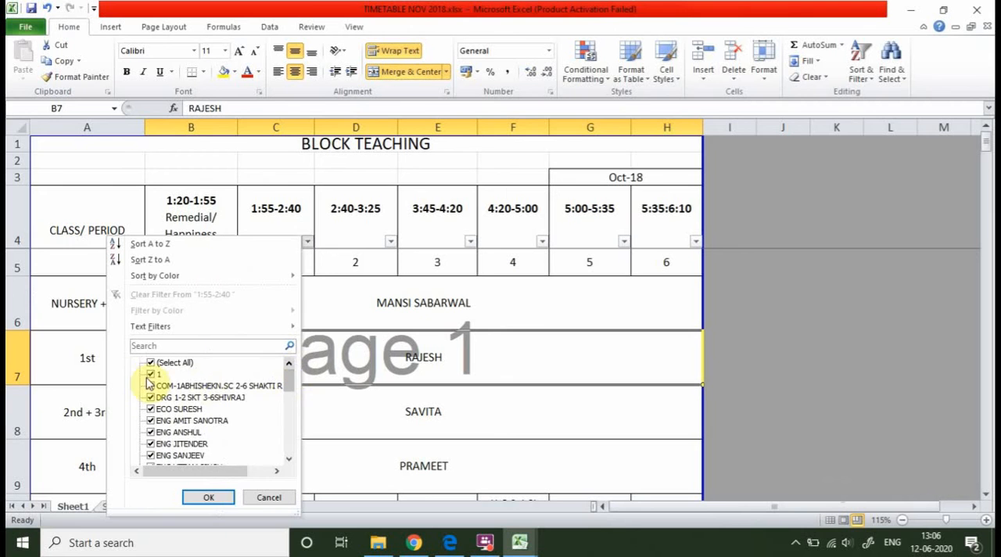
left_click(151, 363)
left_click_drag(294, 382, 288, 418)
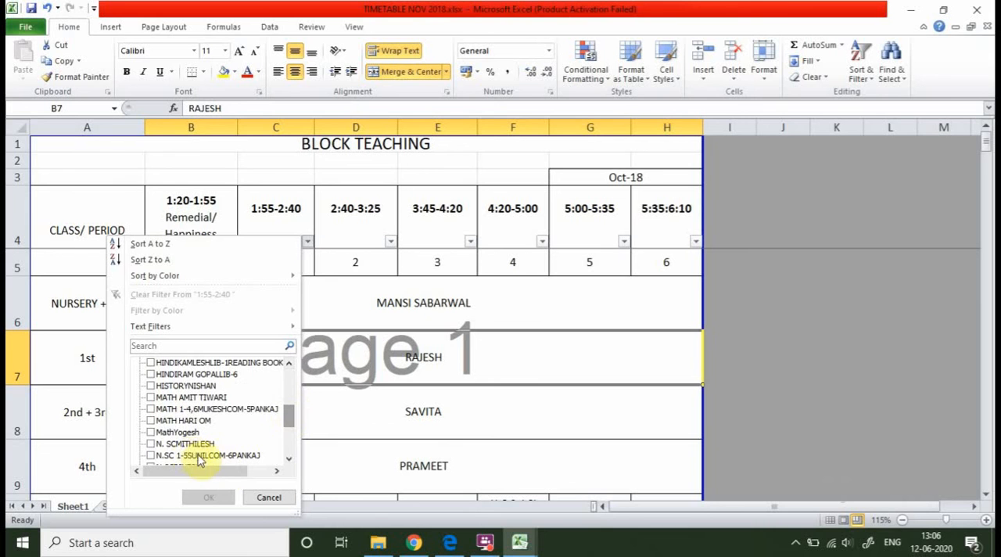
left_click(151, 433)
left_click(207, 501)
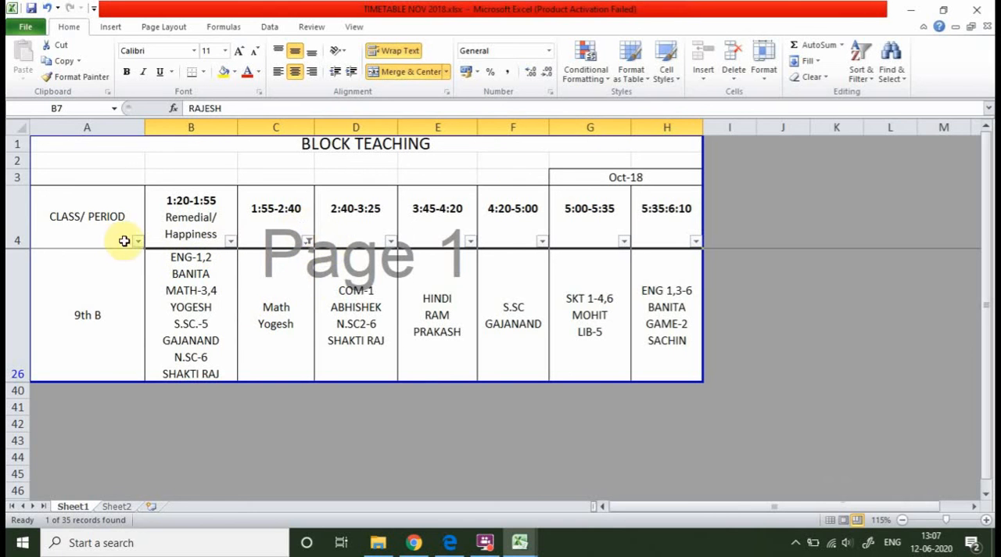
Select all entries again in the 1:55-2:40 period's filter.
left_click(310, 242)
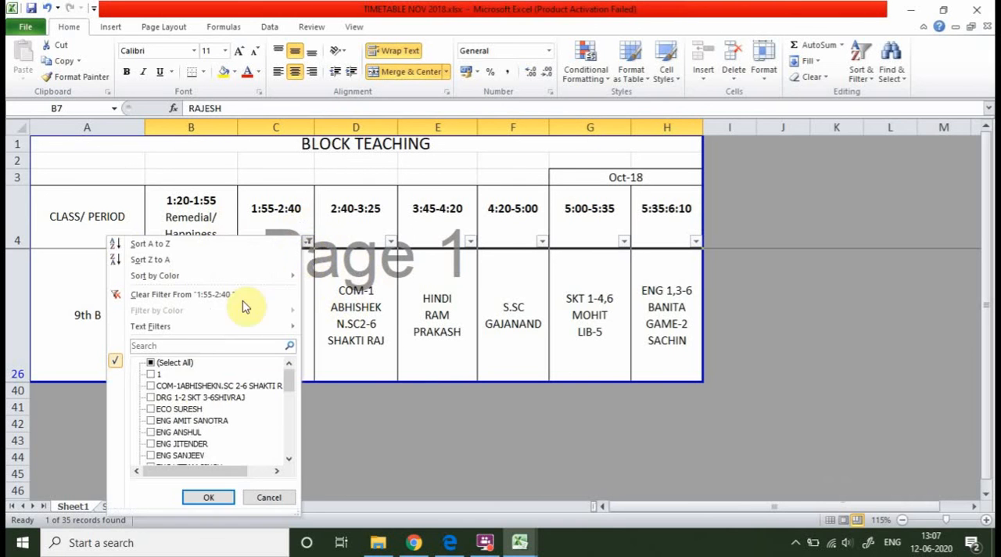
left_click(174, 363)
left_click(233, 500)
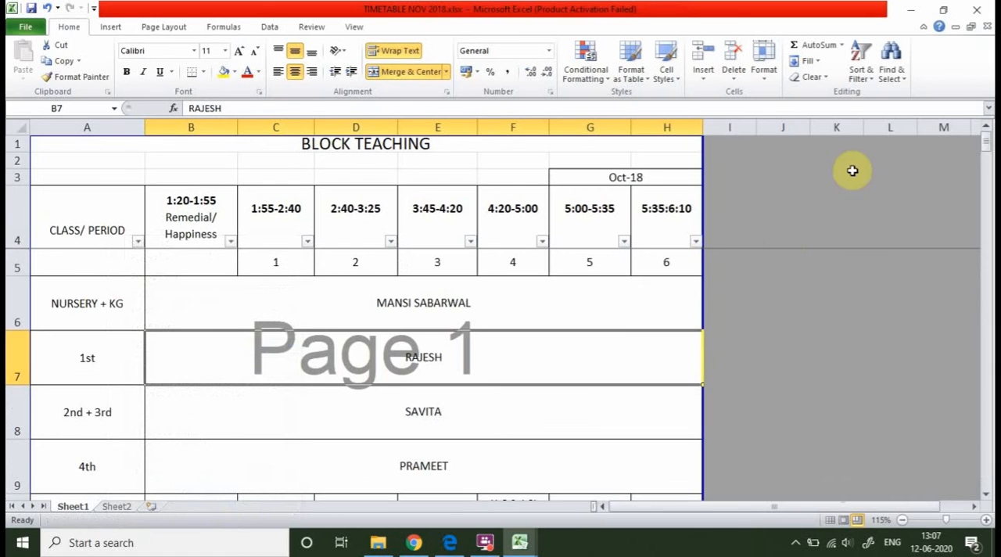
Remove the filters from the timetable's heading row, from CLASS/ PERIOD across to 5:35:6:10.
left_click(16, 227)
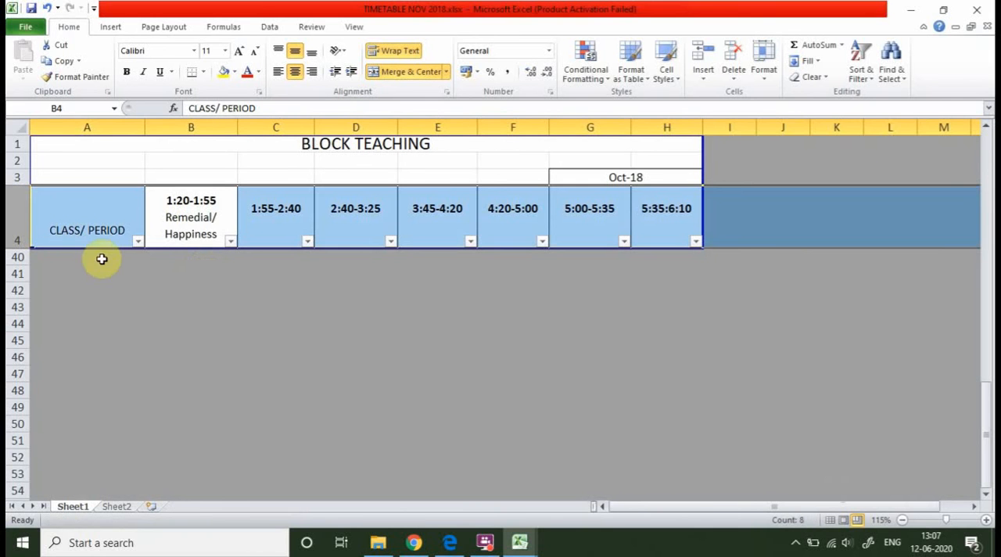
left_click(246, 286)
left_click_drag(66, 205, 661, 221)
left_click(859, 78)
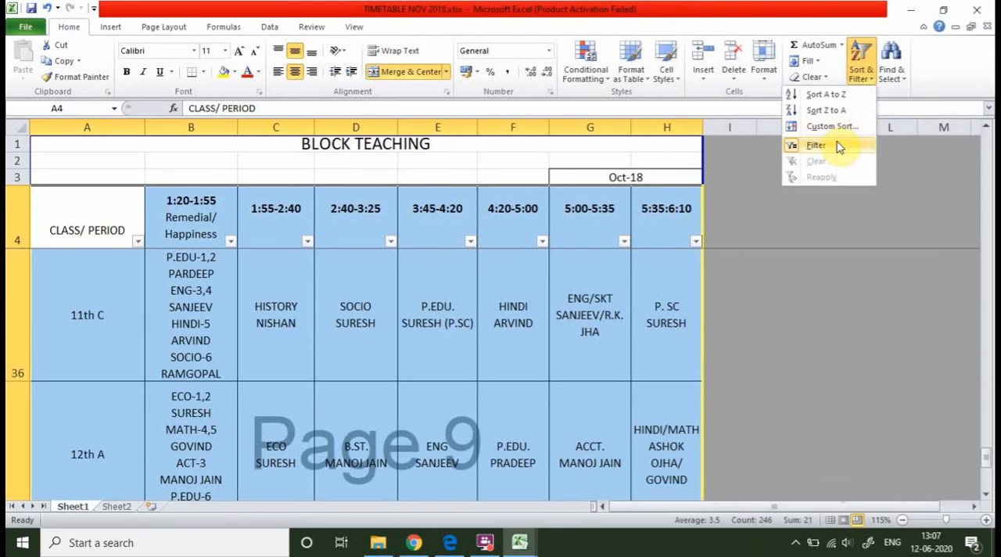
left_click(832, 144)
Try to start a custom sort from the empty cell K4 outside the timetable.
left_click(836, 215)
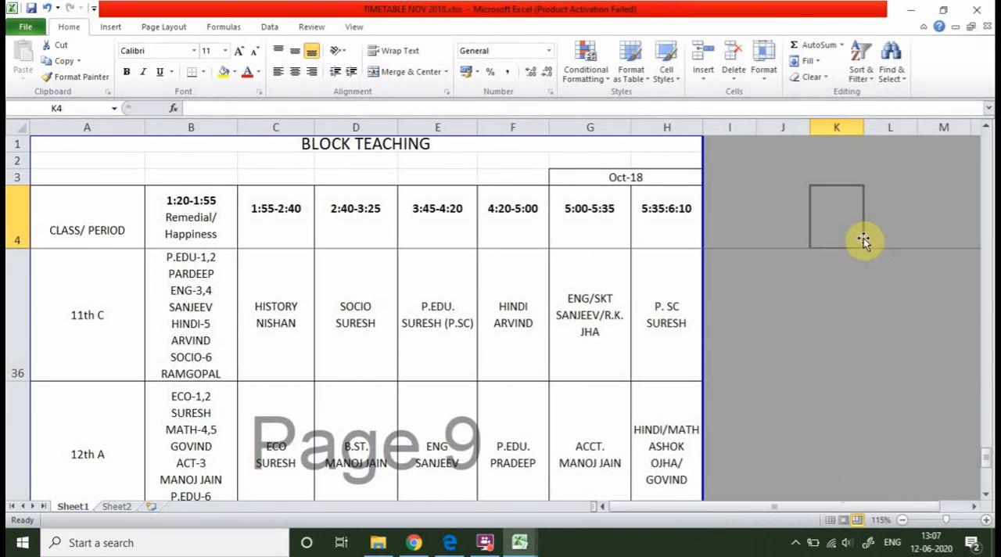
left_click(860, 74)
left_click(859, 129)
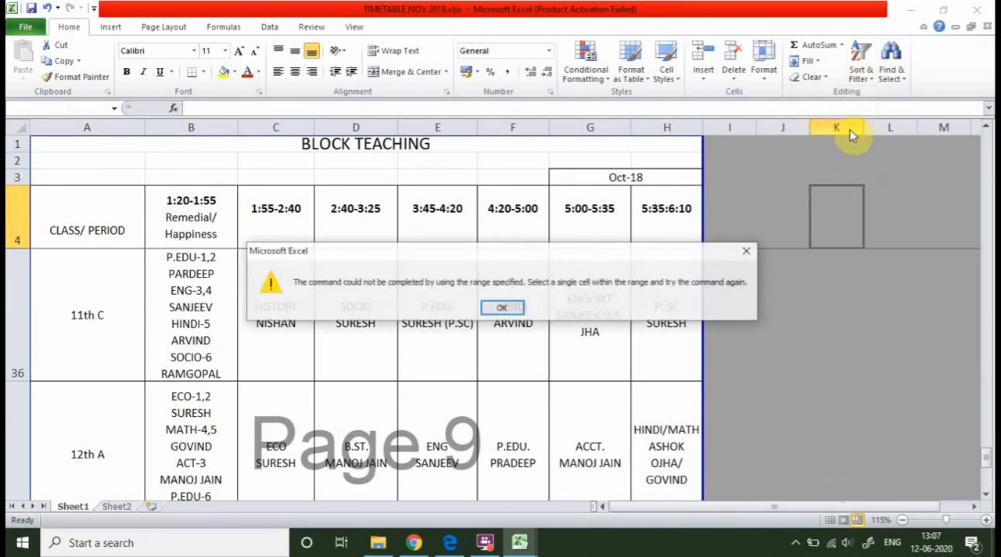
left_click(749, 255)
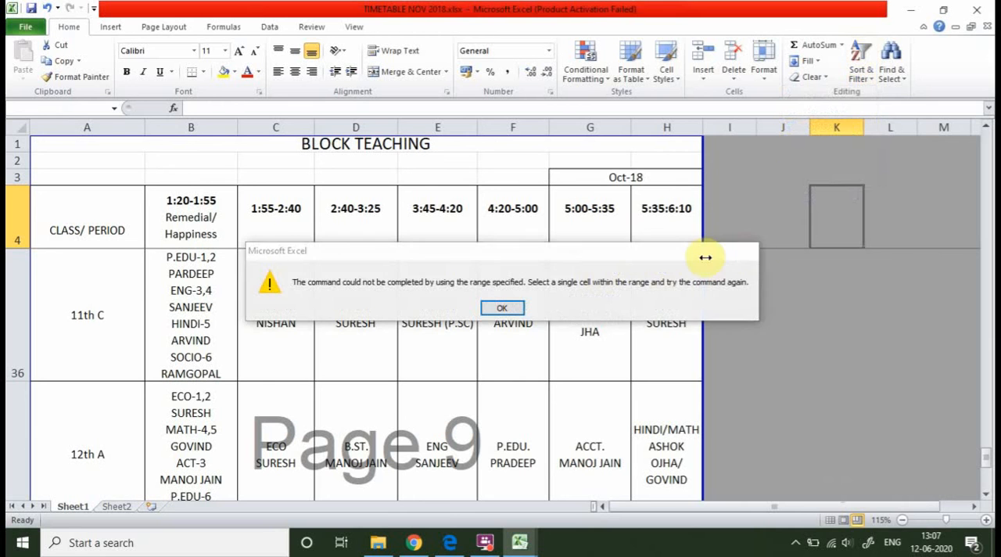
Examine the Custom Sort choices for the timetable from the CLASS/ PERIOD cell, covering the sort-by columns and sort-on options, and cancel the sort.
left_click(100, 224)
left_click(861, 74)
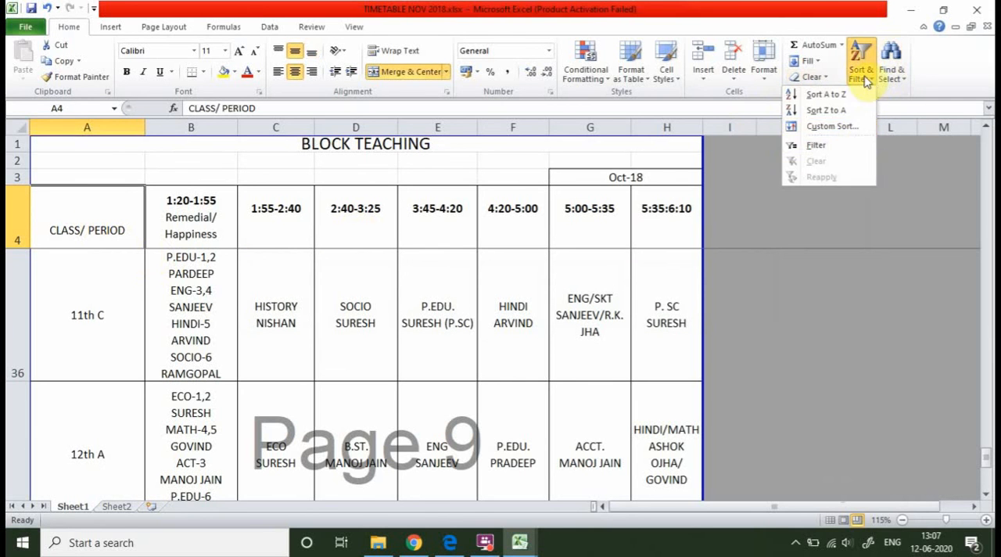
left_click(833, 127)
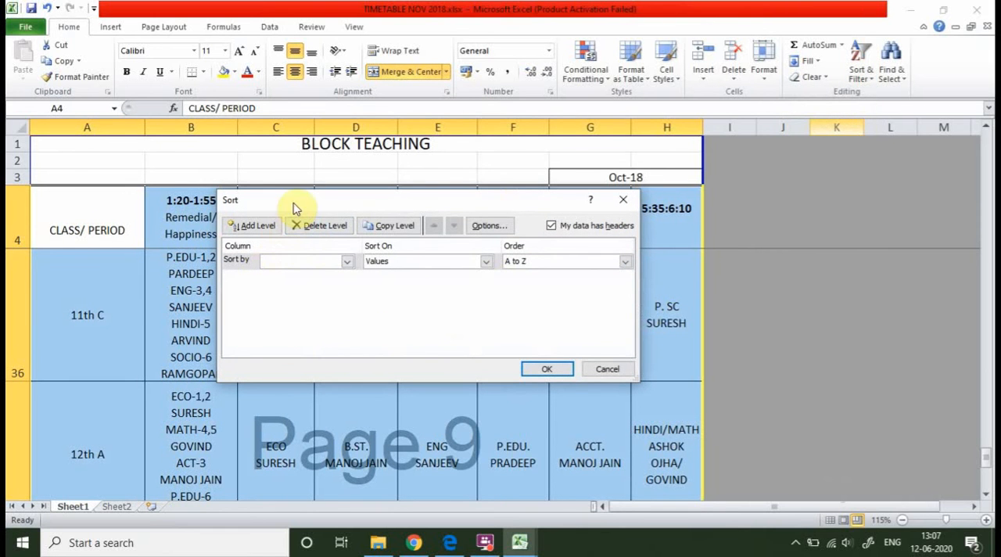
left_click(347, 262)
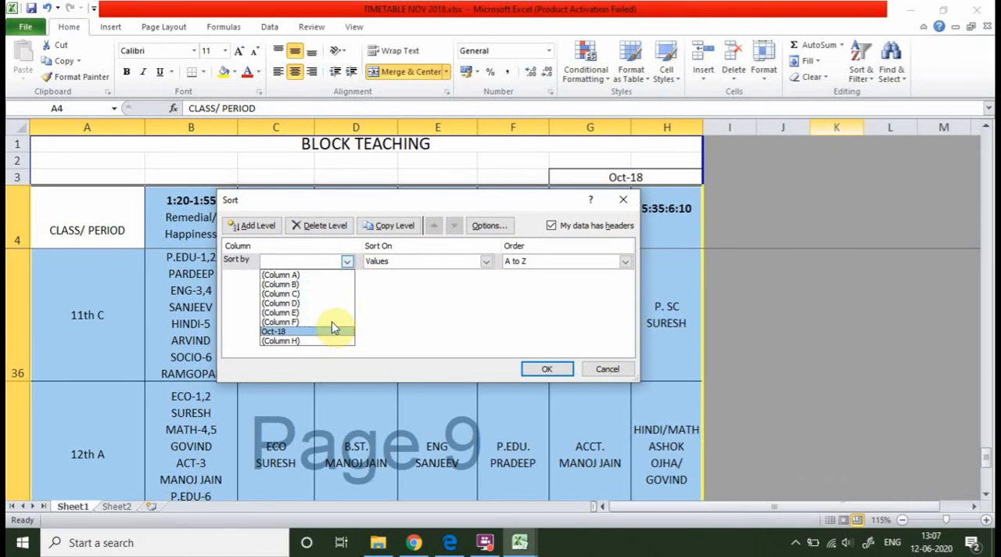
left_click(347, 263)
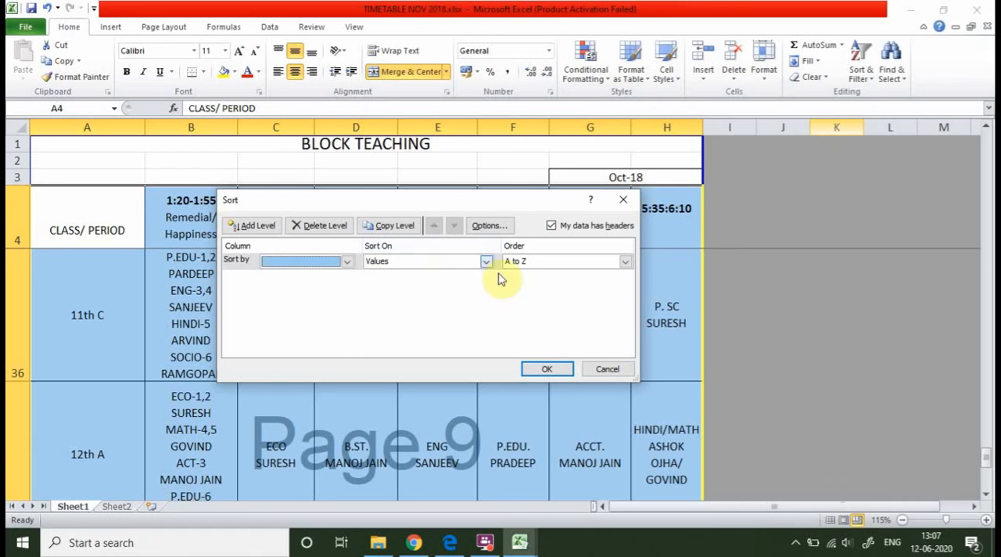
left_click(487, 263)
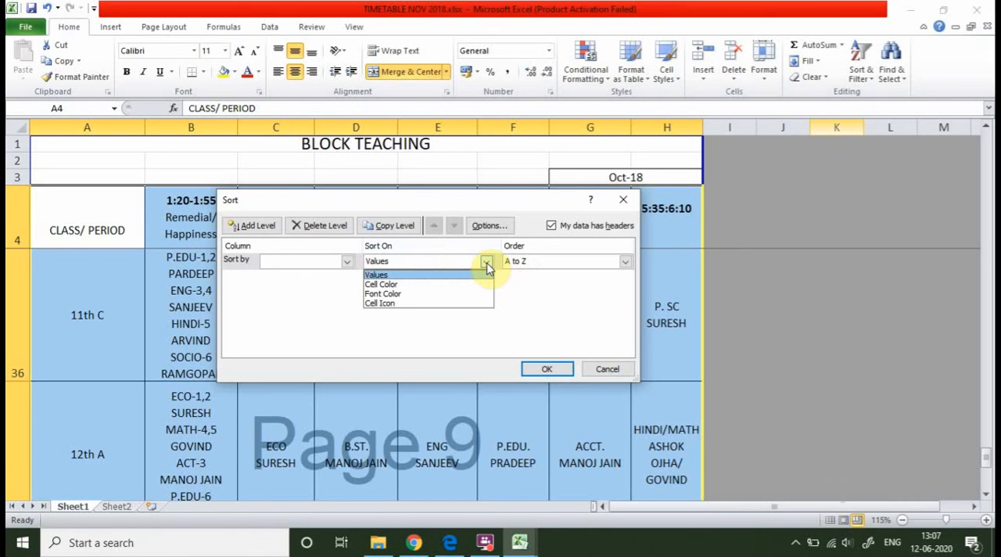
left_click(487, 266)
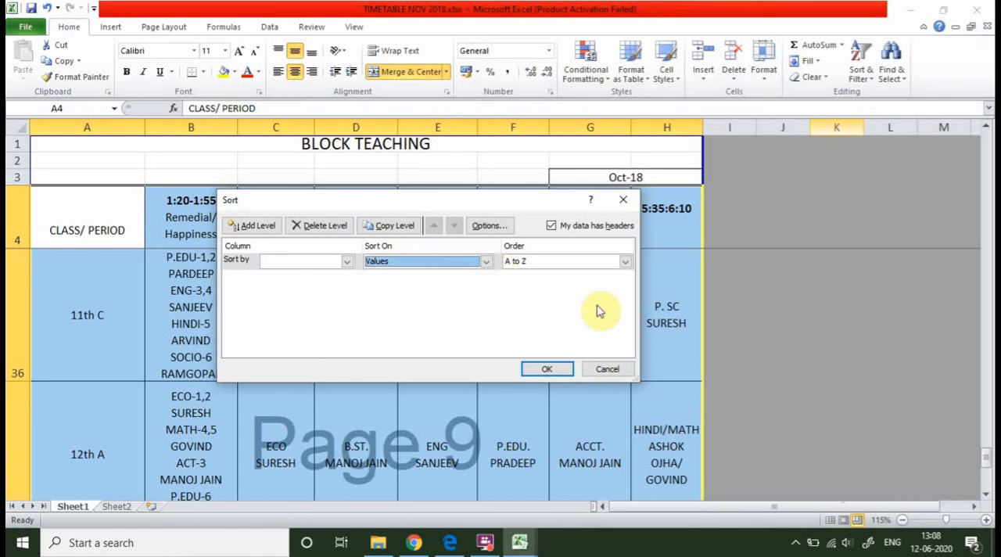
left_click(610, 373)
Switch to the Copy of 6th class Records.xlsx workbook and go to the middle student rows on the 6th E sheet.
scroll(472, 331, "down", 4)
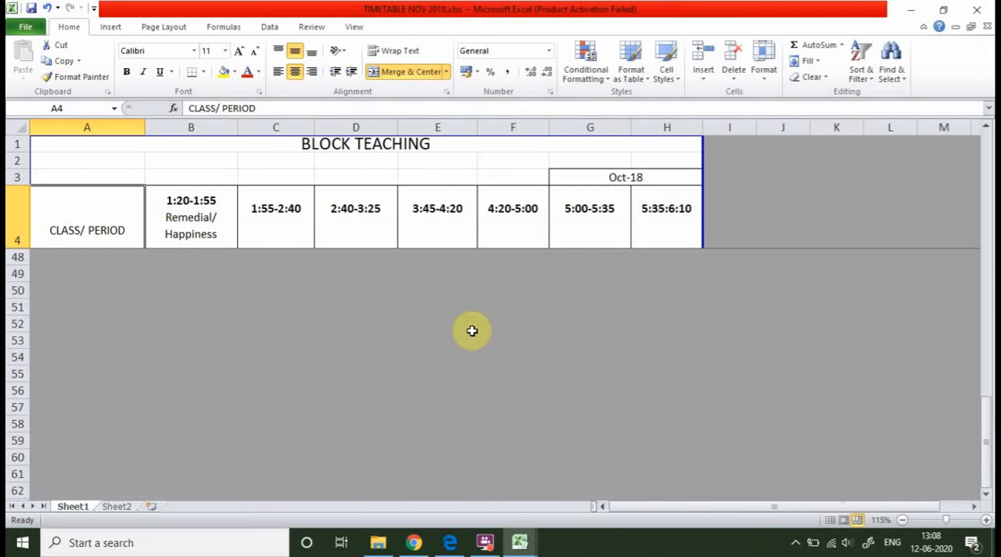
scroll(474, 326, "up", 10)
mouse_move(518, 550)
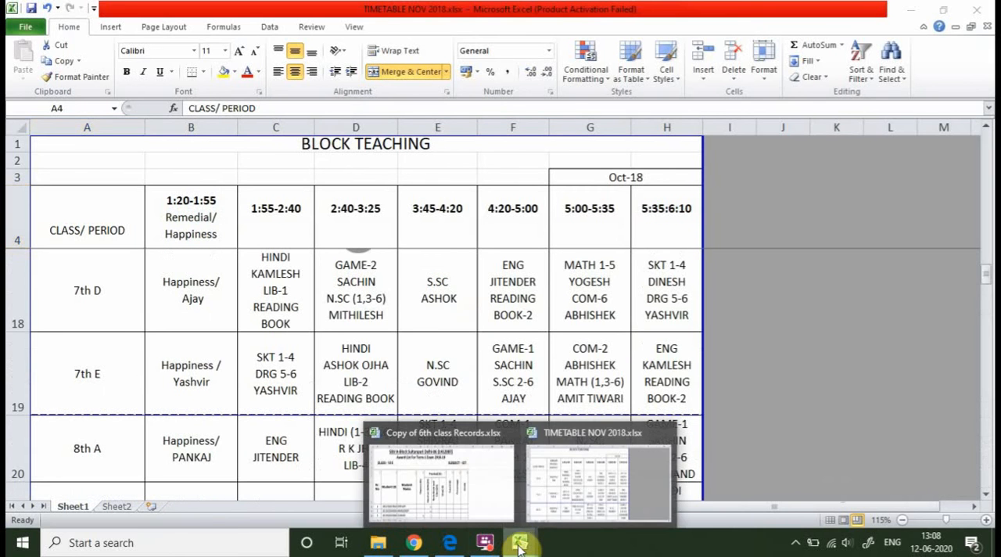
left_click(461, 490)
scroll(386, 408, "down", 5)
scroll(385, 408, "down", 3)
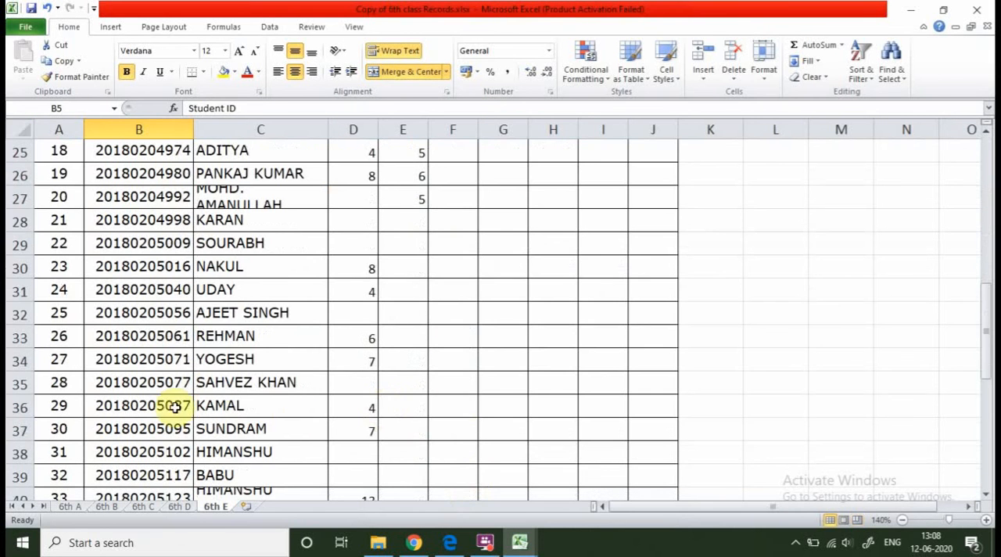
scroll(258, 360, "up", 2)
Fill the student name cells C25, C27, C29 and C31 with yellow.
left_click(214, 289)
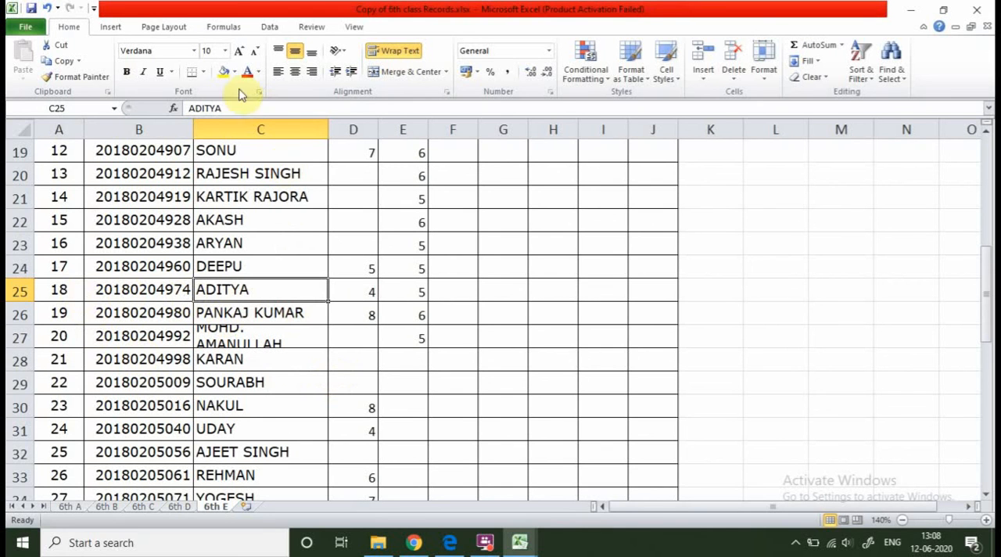
left_click(223, 72)
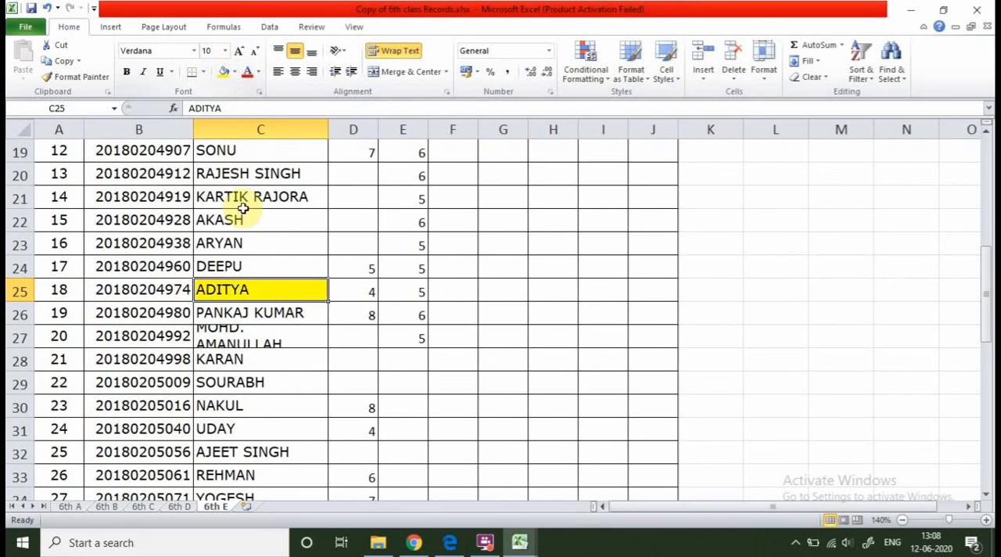
left_click(237, 342)
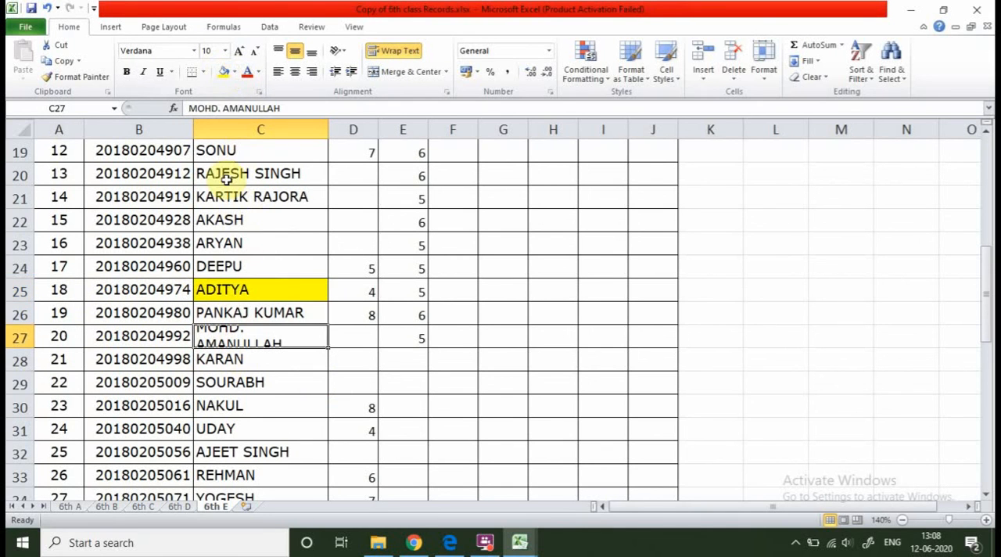
left_click(223, 72)
left_click(228, 389)
left_click(223, 72)
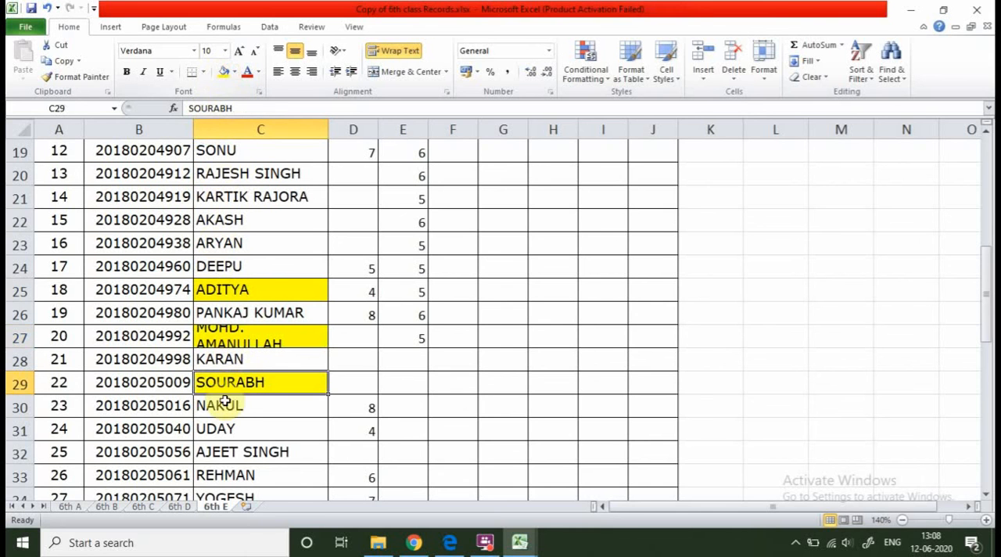
left_click(213, 428)
left_click(225, 73)
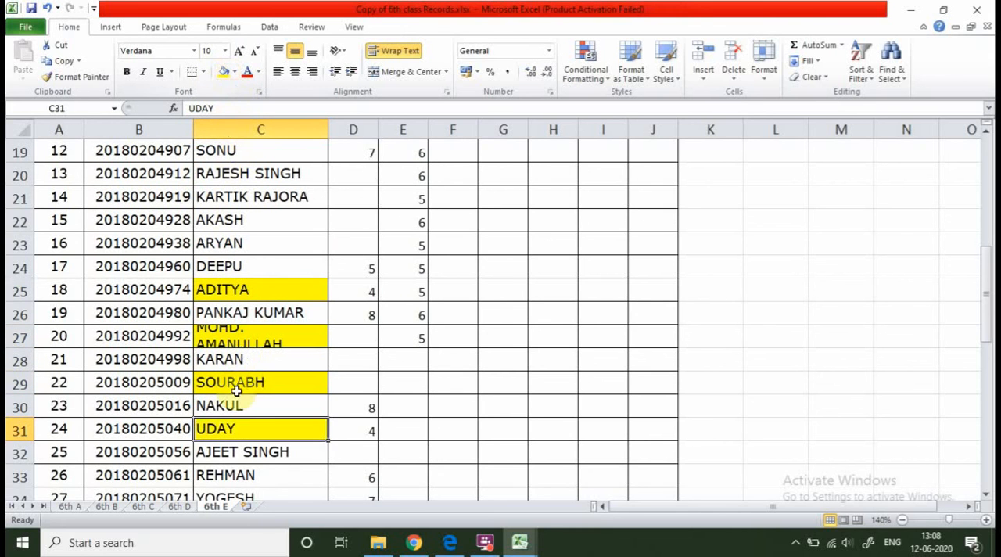
Fill the student name cells C38 and C41 with the standard red colour.
scroll(235, 382, "down", 4)
left_click(235, 313)
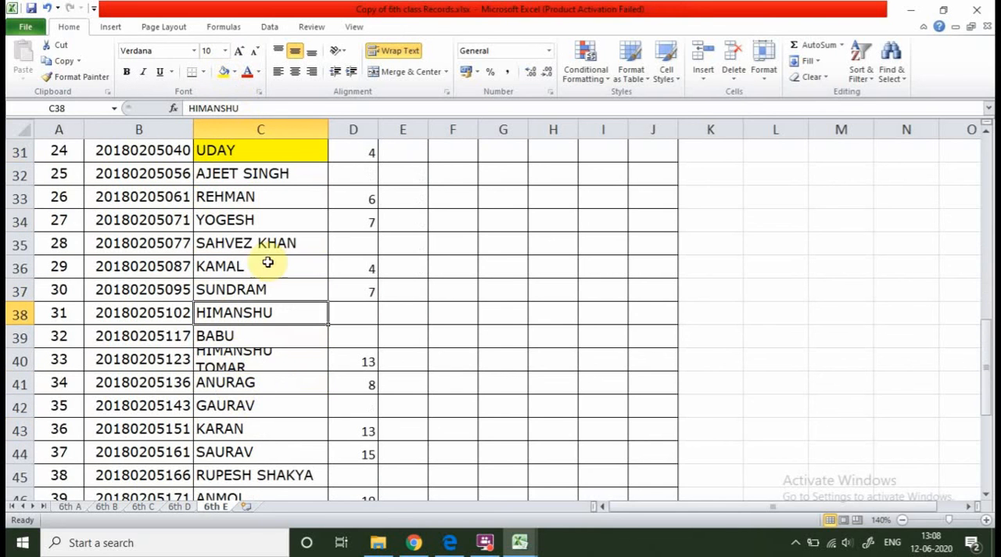
left_click(236, 72)
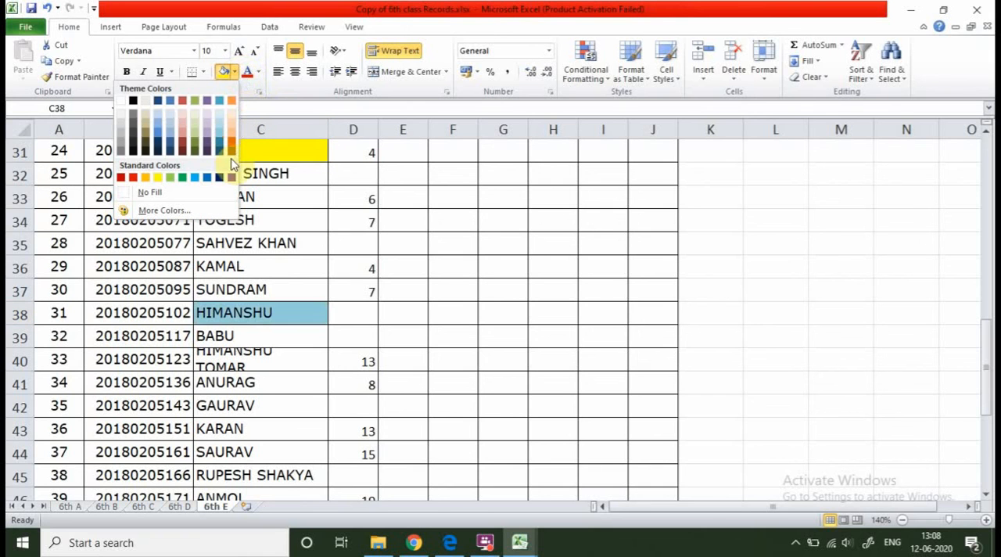
left_click(133, 177)
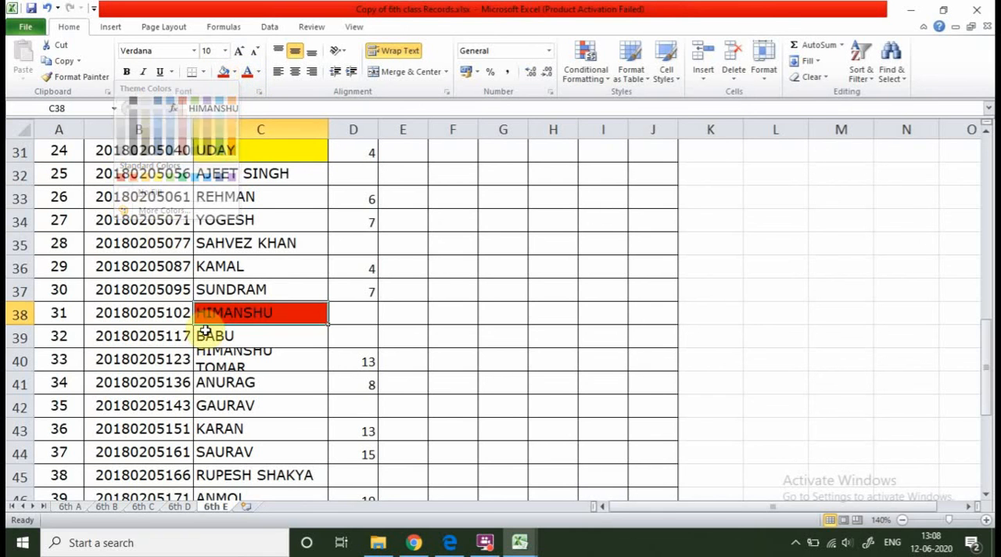
left_click(224, 383)
left_click(222, 73)
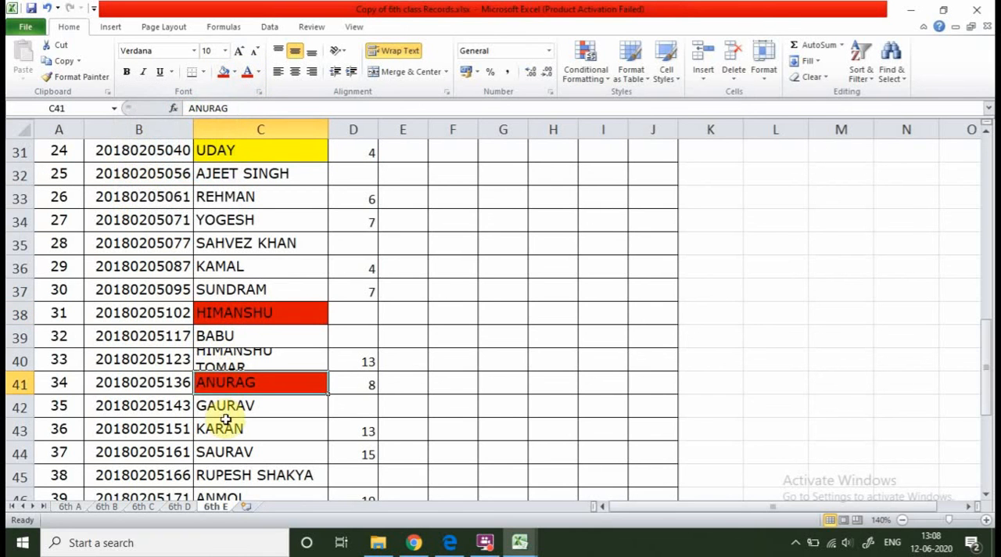
Fill the student name cells C43, C16 and C12 with red.
left_click(224, 429)
left_click(225, 74)
scroll(263, 198, "up", 4)
scroll(259, 211, "up", 6)
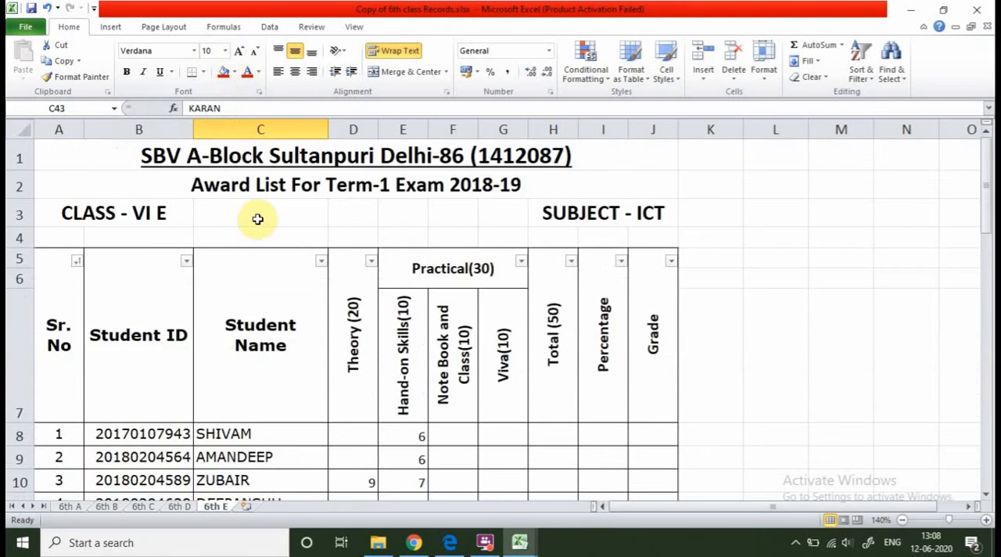
scroll(235, 336, "down", 3)
left_click(239, 285)
left_click(223, 73)
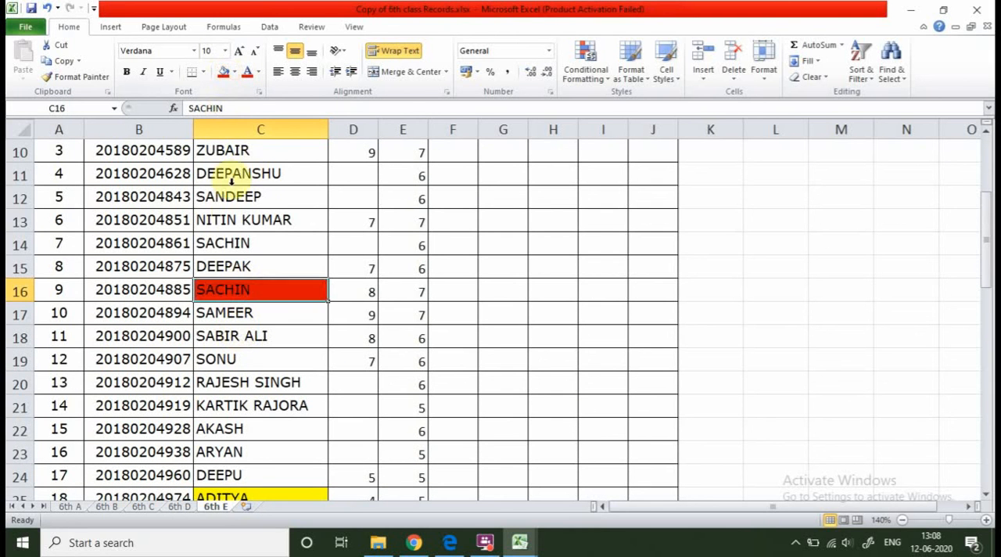
left_click(237, 195)
left_click(223, 74)
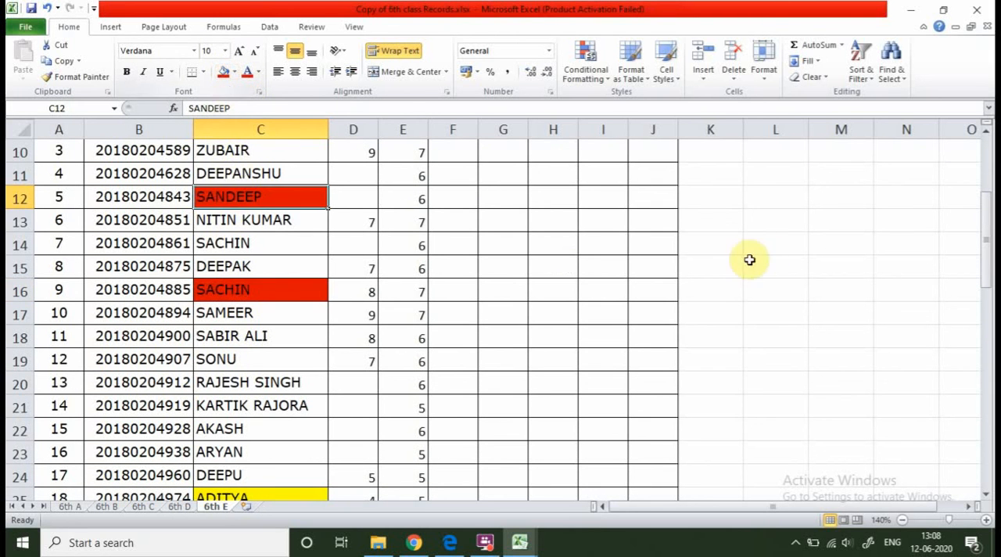
left_click(751, 249)
Sort the award list by the cell colour of the Student Name column, with the red cells on top.
scroll(309, 235, "up", 3)
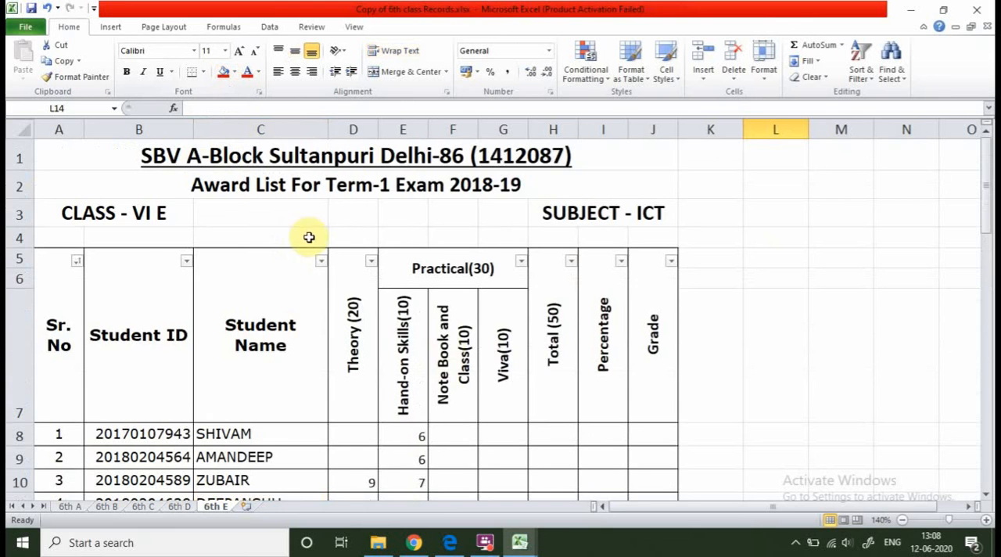
scroll(300, 241, "down", 11)
scroll(301, 251, "up", 11)
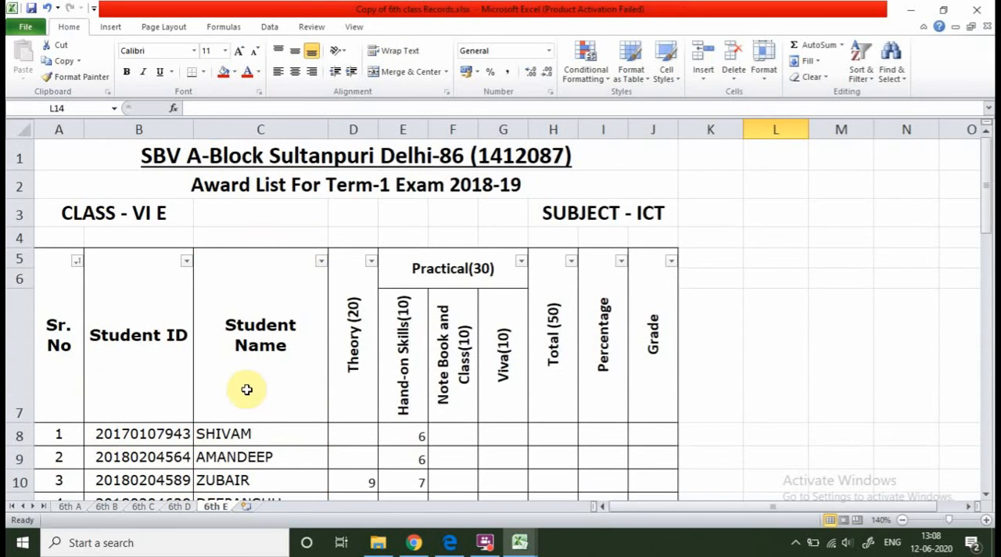
scroll(197, 316, "down", 2)
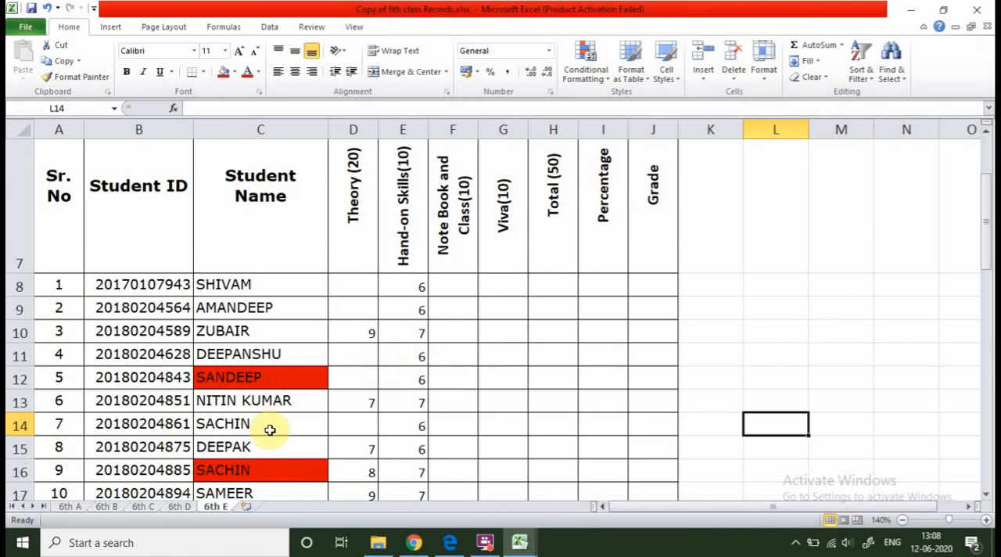
scroll(308, 351, "up", 2)
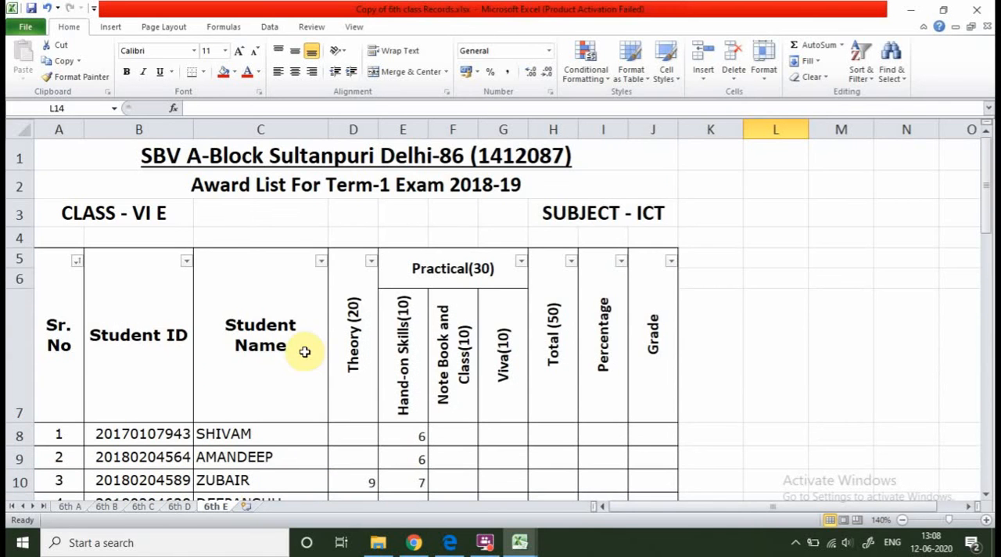
left_click(321, 261)
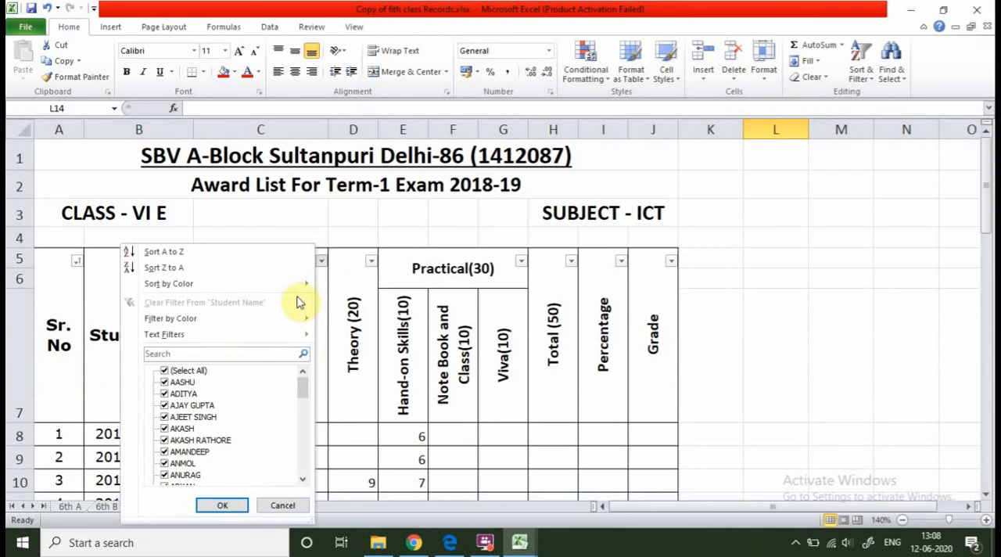
mouse_move(204, 287)
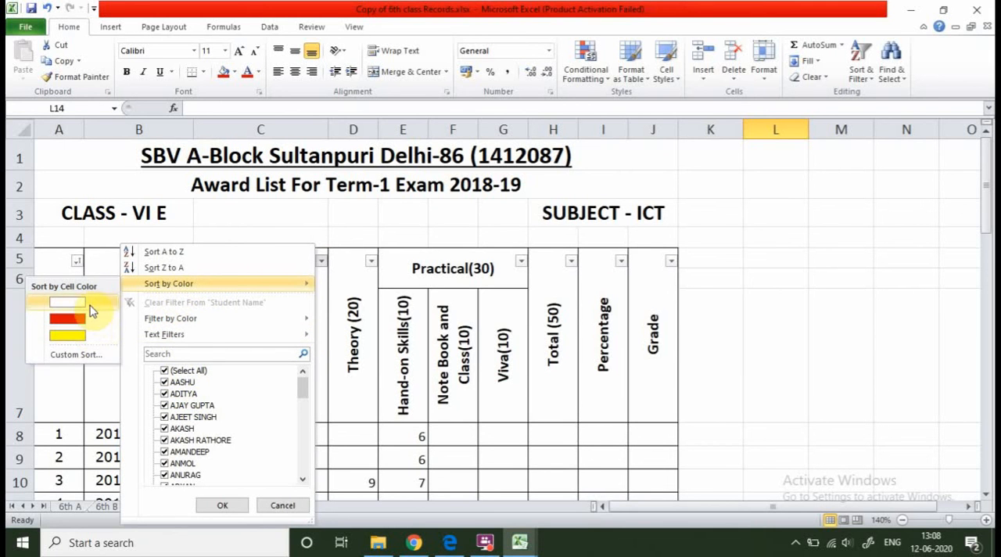
left_click(88, 327)
scroll(199, 380, "down", 5)
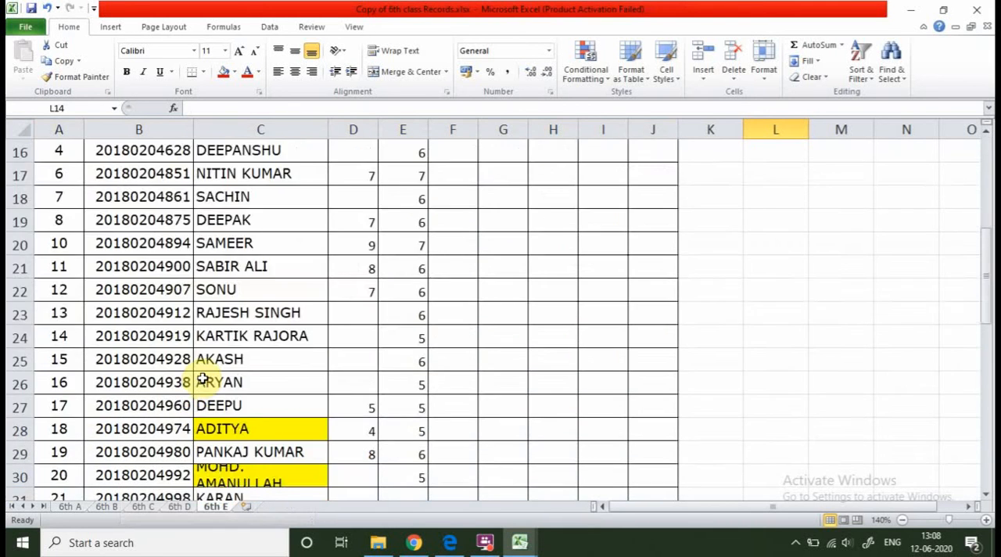
scroll(197, 376, "up", 3)
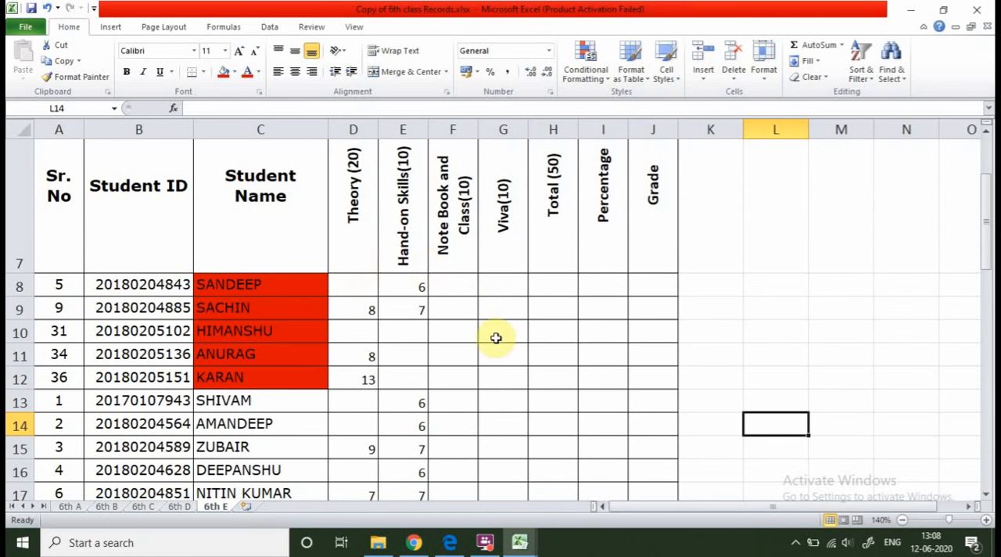
scroll(269, 321, "down", 1)
scroll(268, 320, "up", 3)
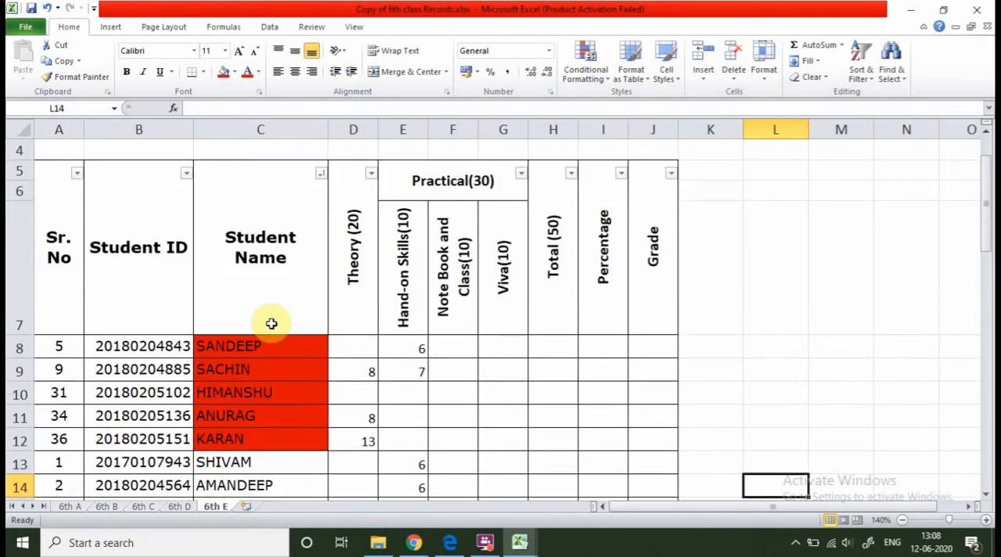
Filter the Student Name column by the red cell colour.
left_click(321, 261)
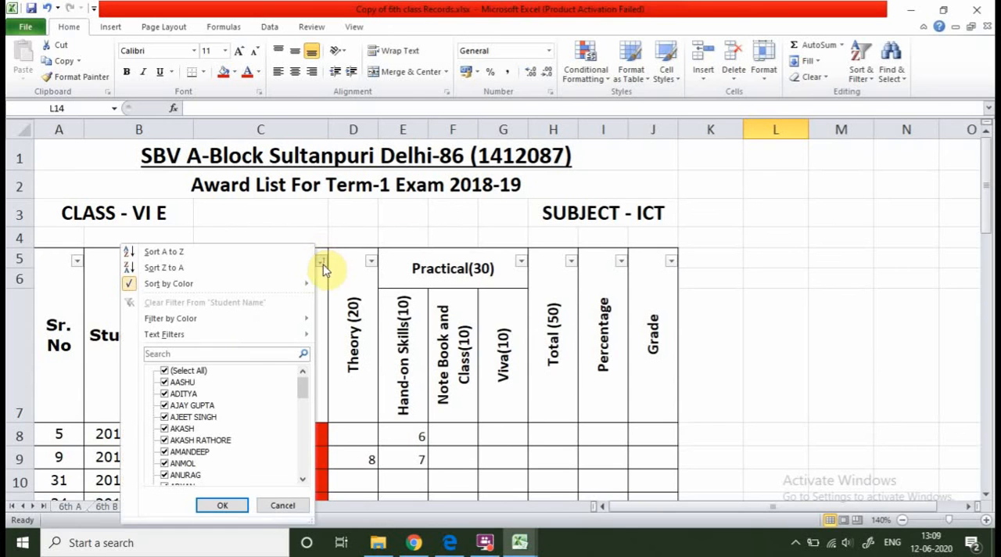
mouse_move(210, 292)
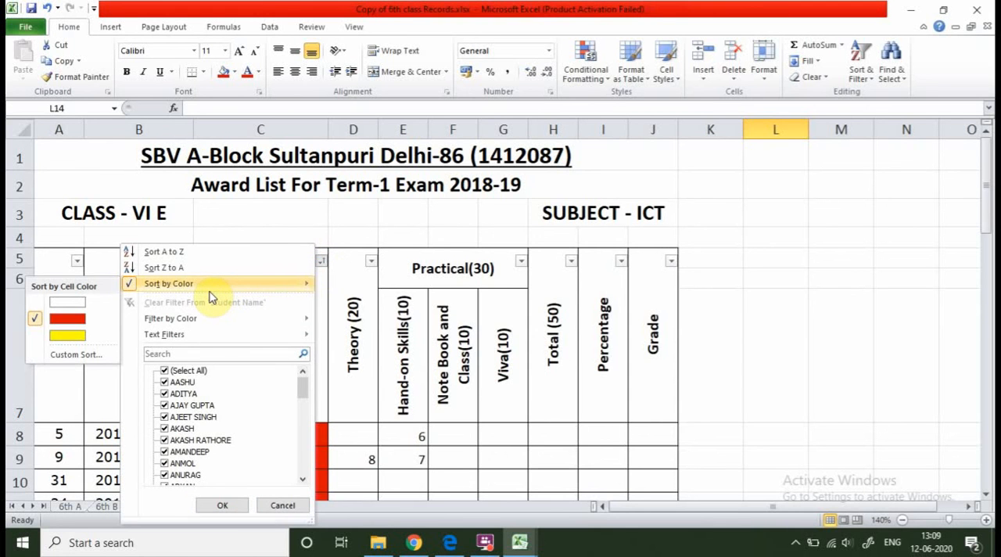
left_click(325, 266)
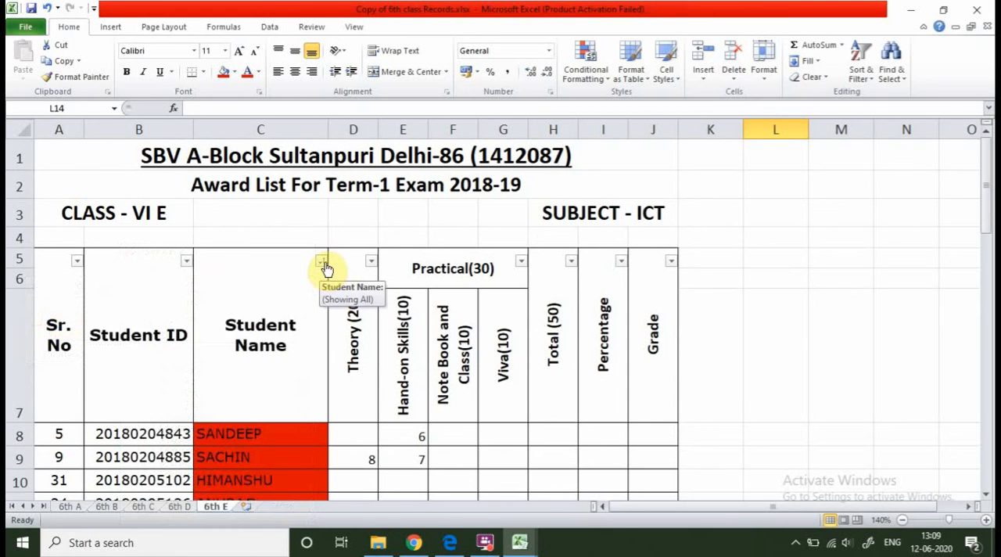
left_click(324, 266)
mouse_move(273, 323)
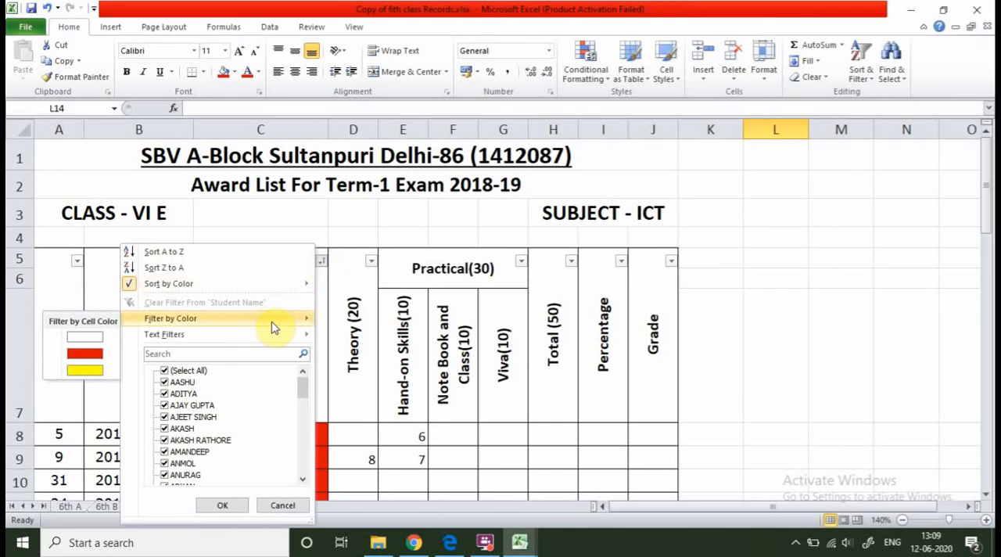
left_click(88, 353)
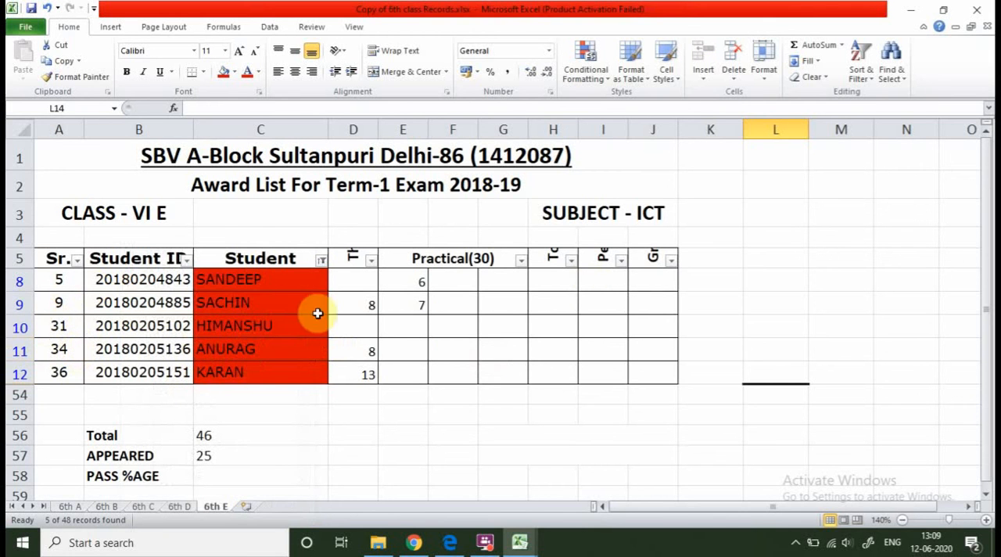
Change the Student Name colour filter to the yellow cells.
left_click(322, 261)
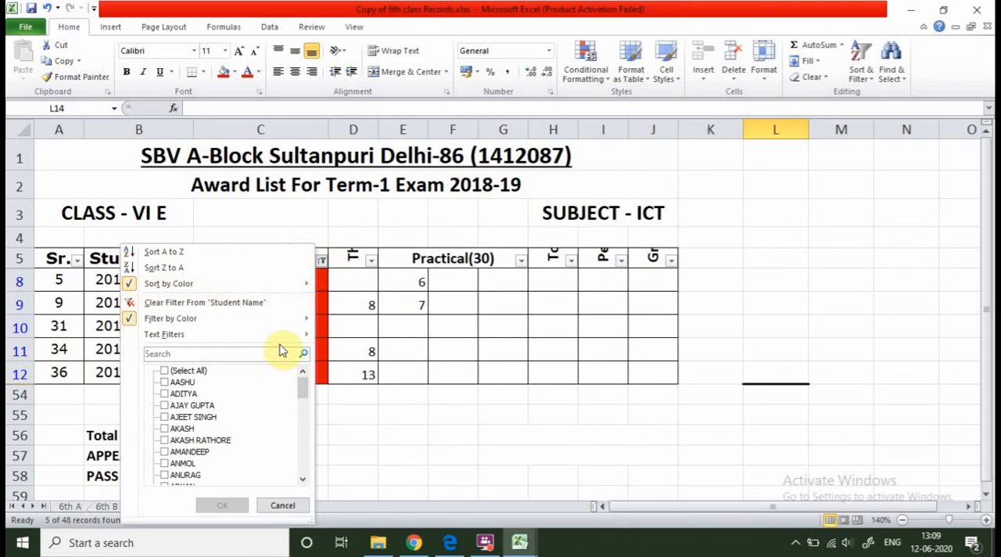
mouse_move(295, 320)
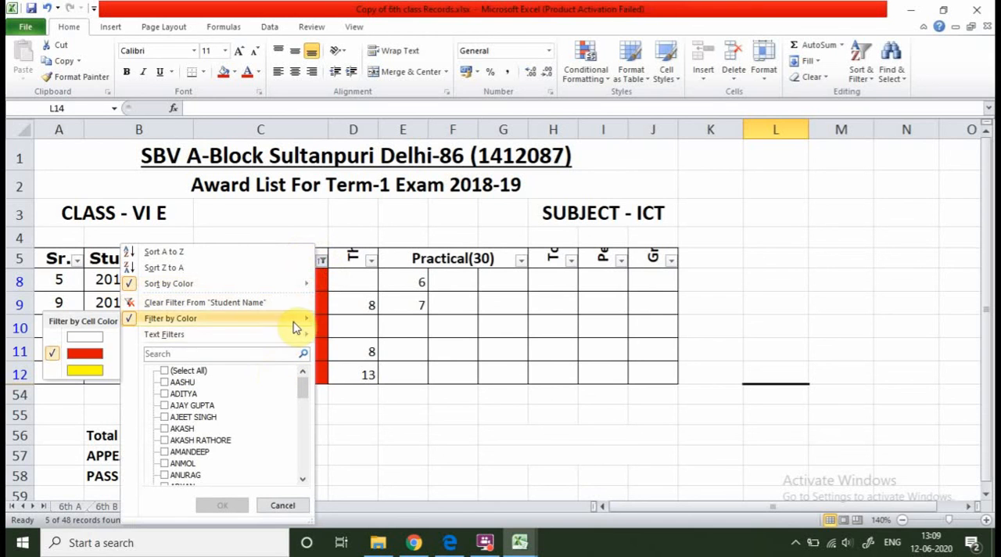
left_click(97, 373)
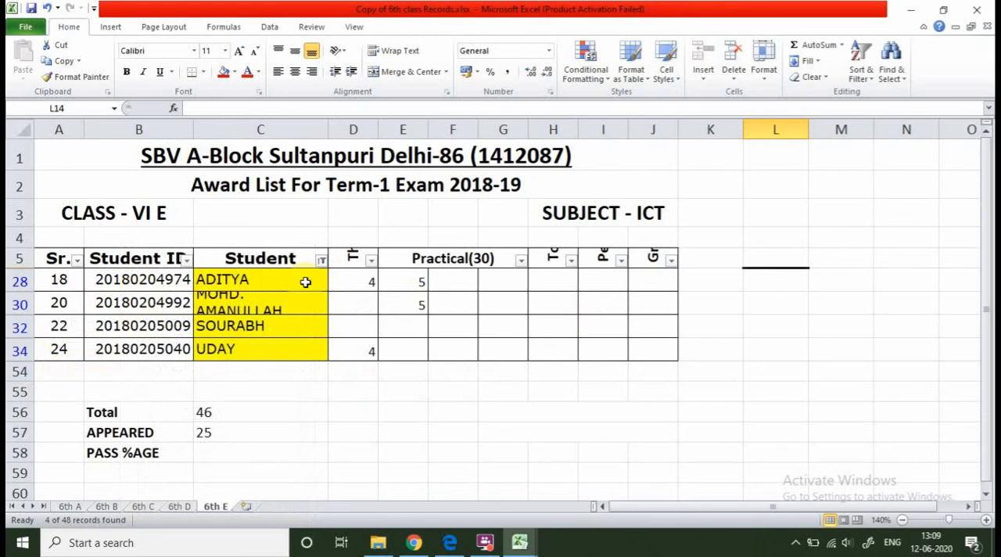
Look over the Text Filters conditions for Student Name, and select all names in its filter list to show every student.
left_click(322, 261)
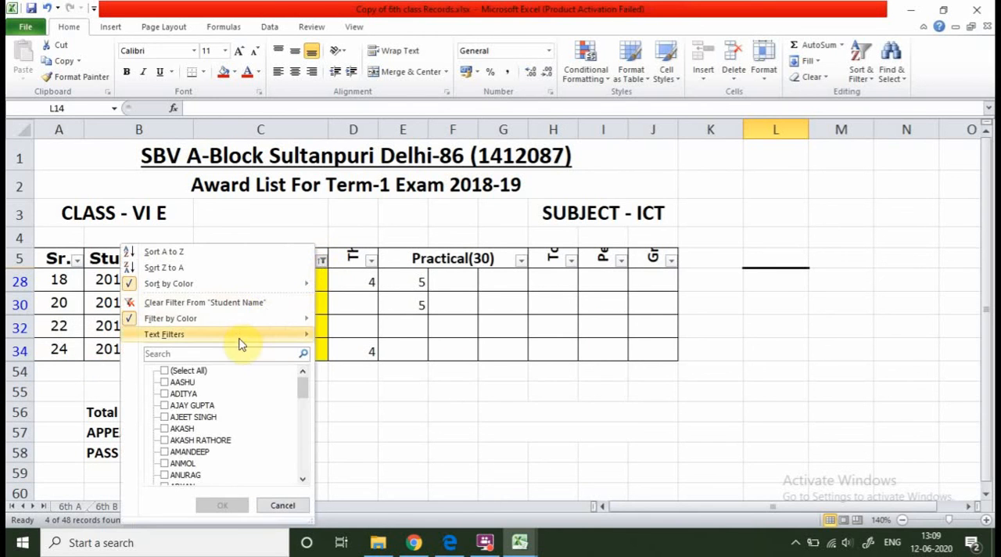
mouse_move(249, 338)
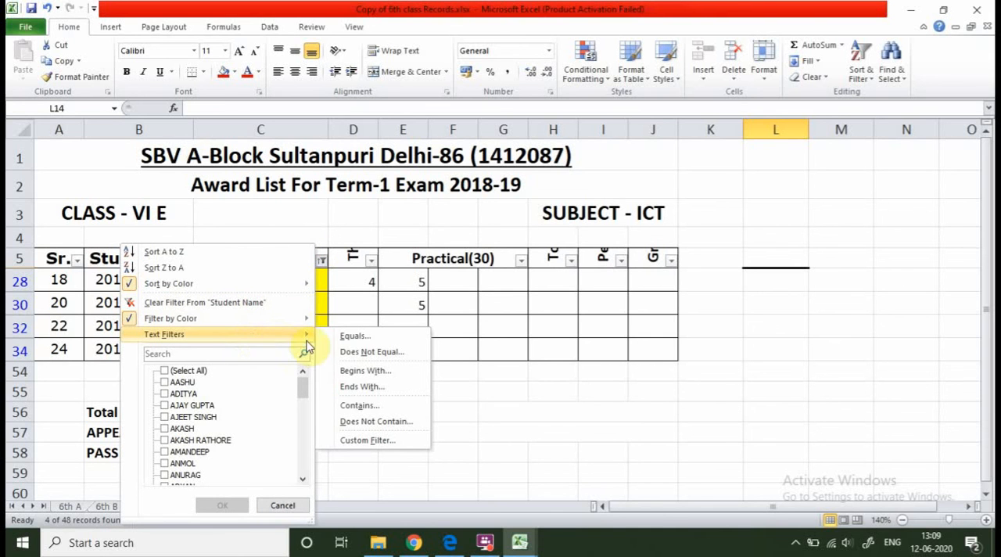
left_click(619, 369)
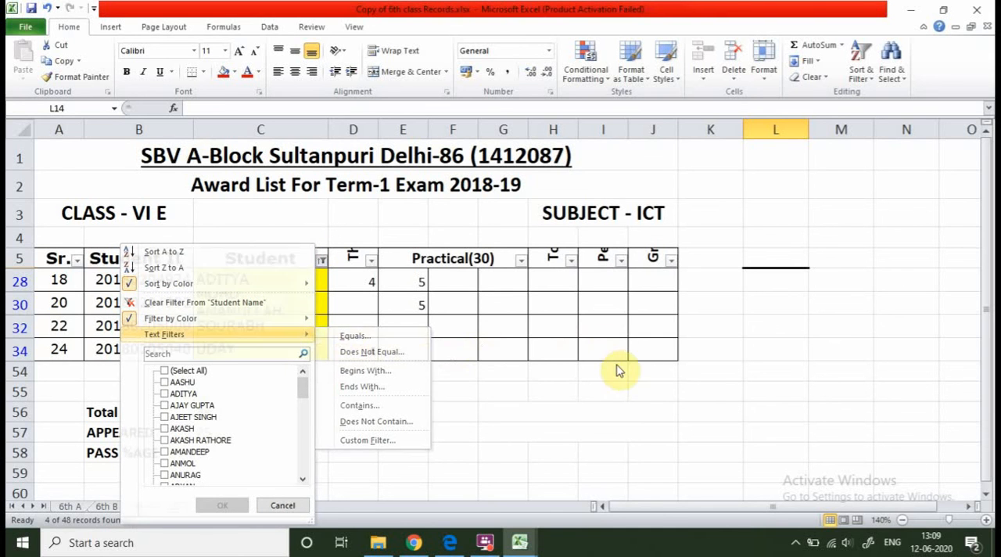
left_click(321, 261)
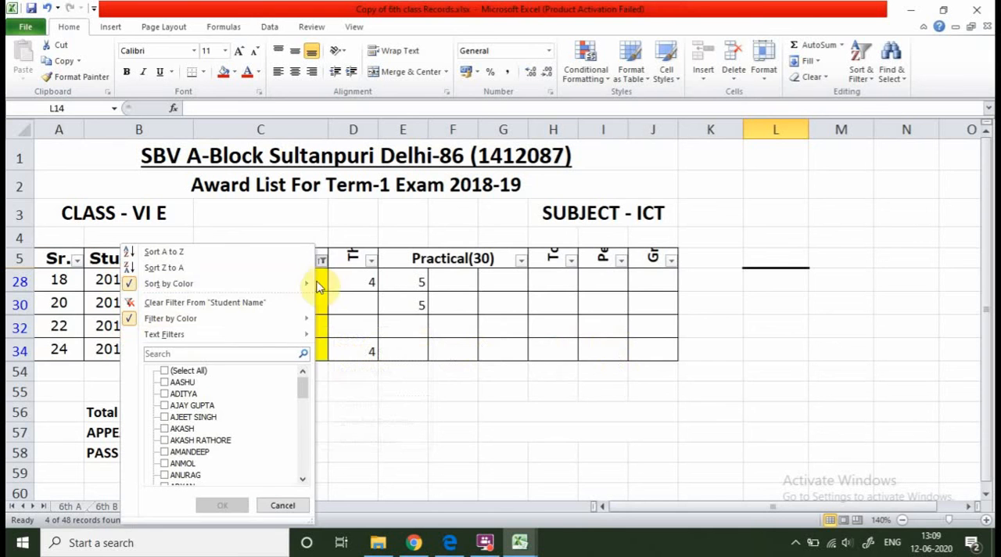
left_click(198, 370)
left_click(223, 507)
scroll(384, 375, "down", 5)
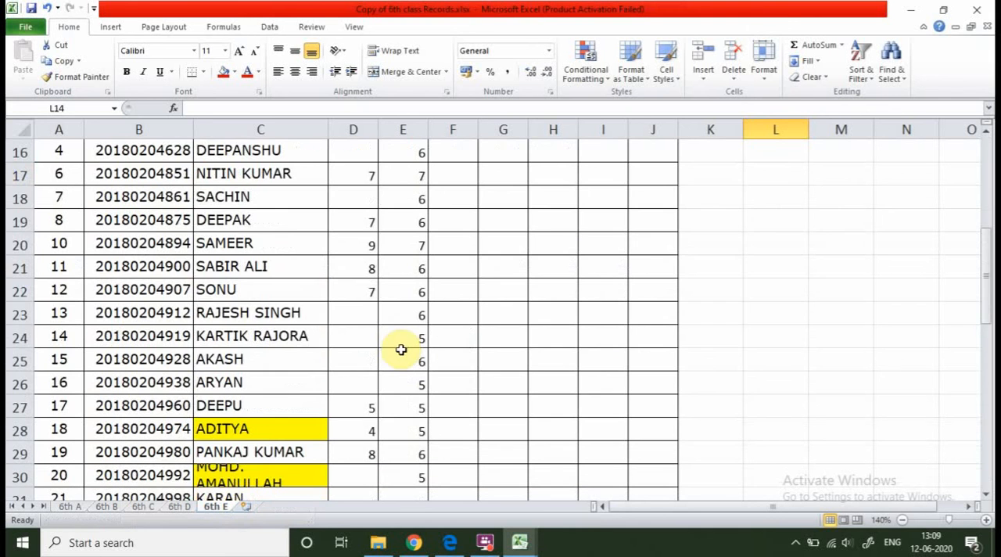
scroll(399, 338, "up", 1)
scroll(348, 297, "down", 5)
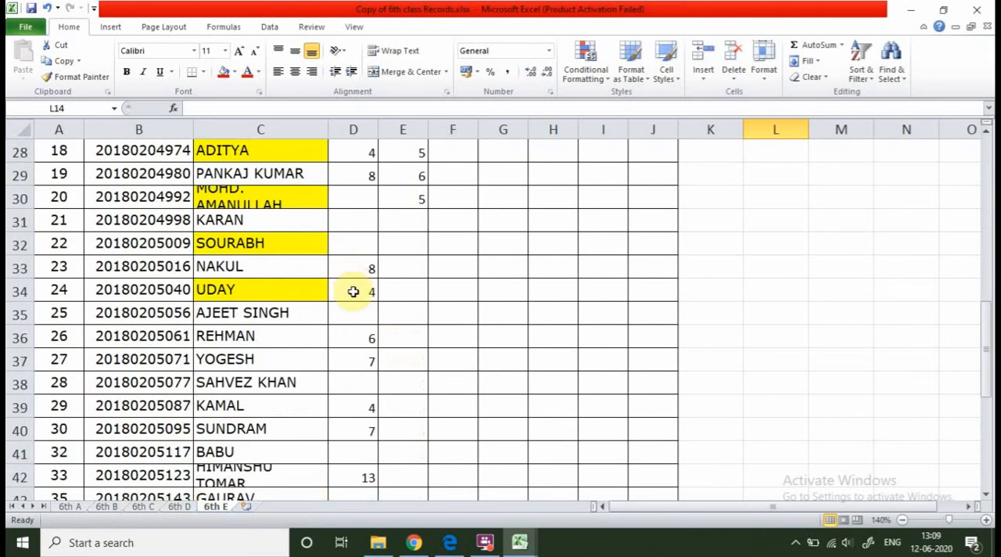
scroll(354, 296, "up", 5)
scroll(355, 300, "up", 4)
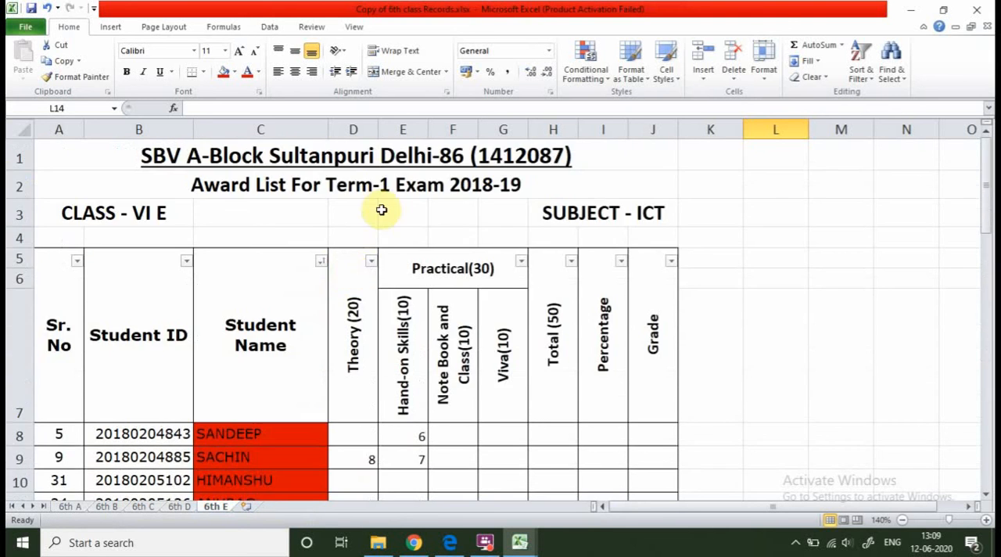
Filter the Theory (20) column with the number condition equals 7.
left_click(371, 262)
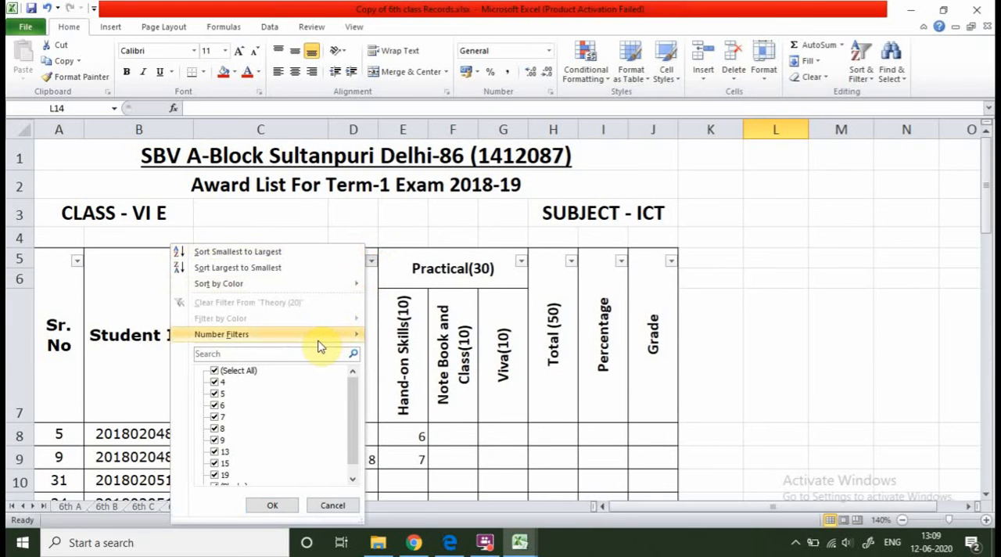
mouse_move(324, 338)
left_click(106, 338)
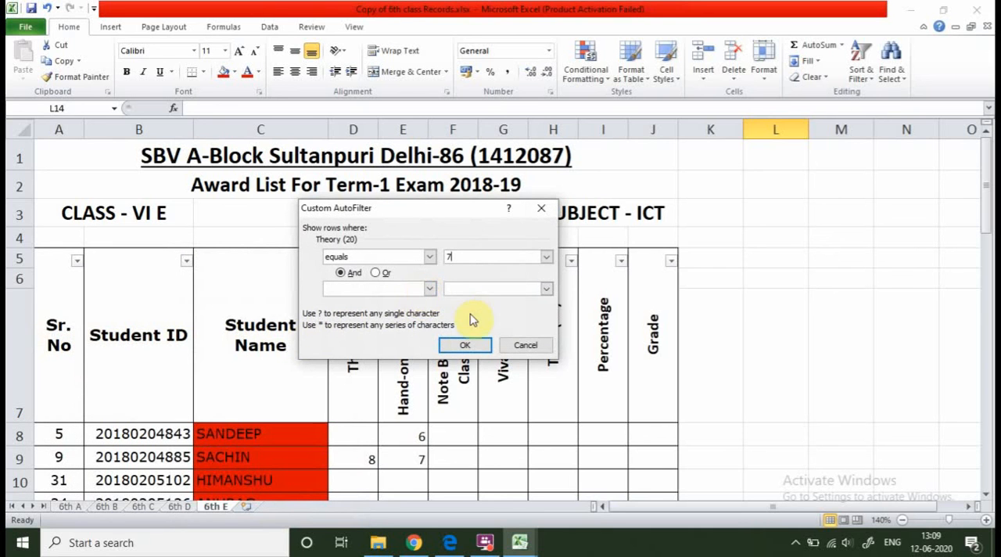
left_click(467, 347)
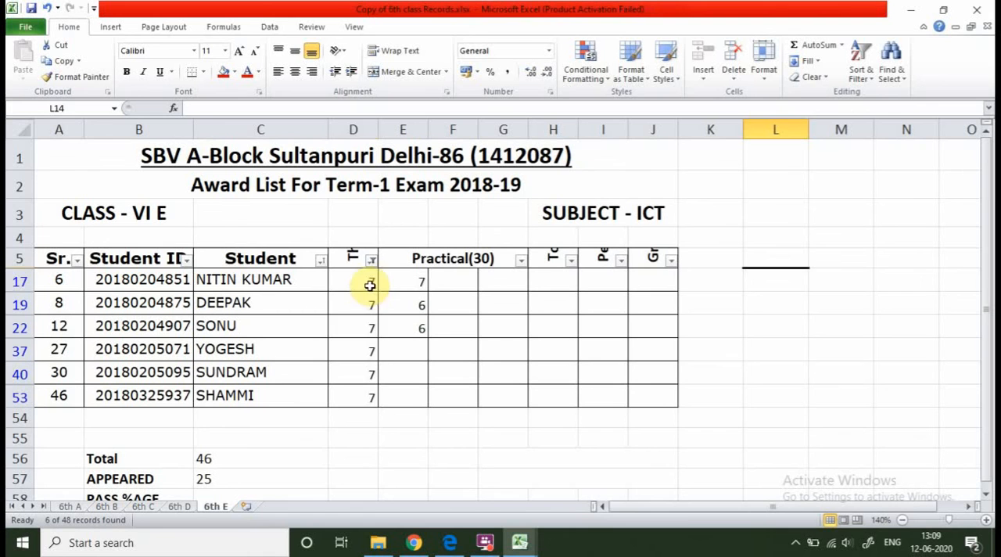
Select the filtered Theory marks in D17:D53 to check their average, count and sum, and end on cell C17.
left_click_drag(370, 286, 372, 399)
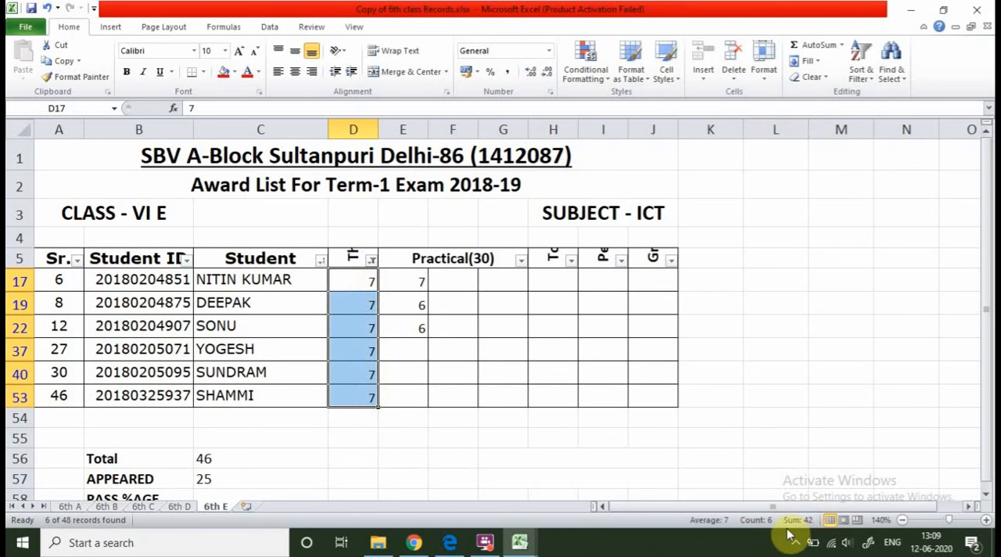
left_click(321, 456)
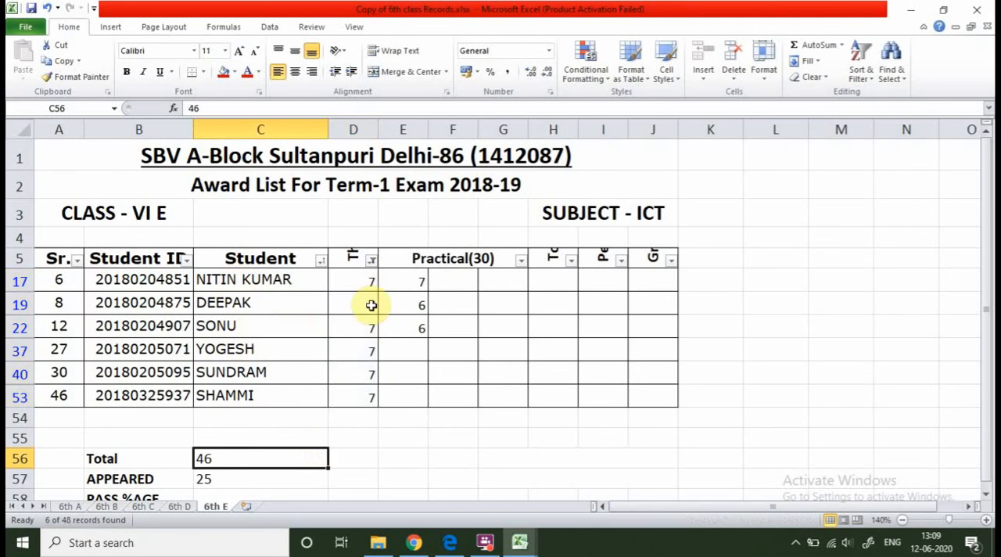
left_click(222, 279)
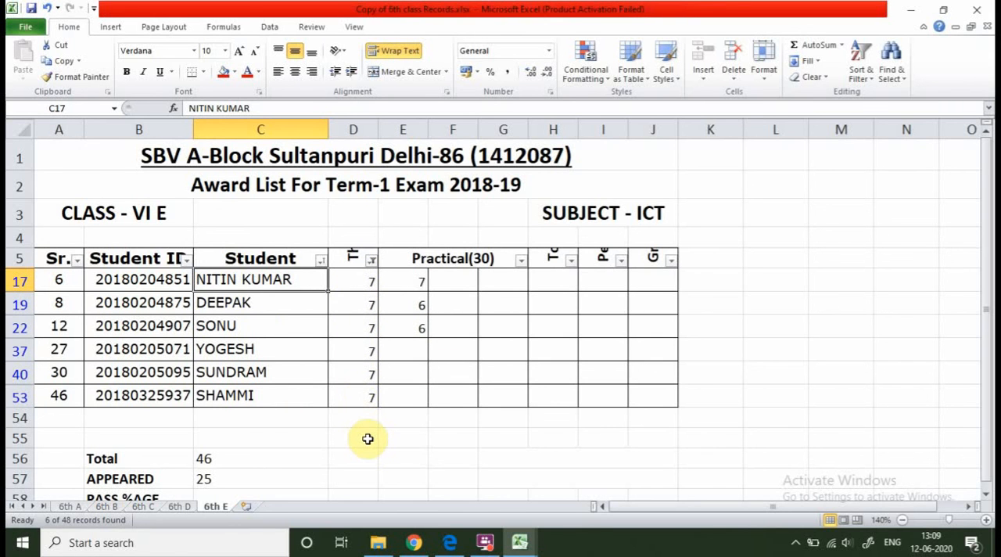
Look over the Number Filters conditions available for the Theory (20) column without applying another one.
left_click(372, 260)
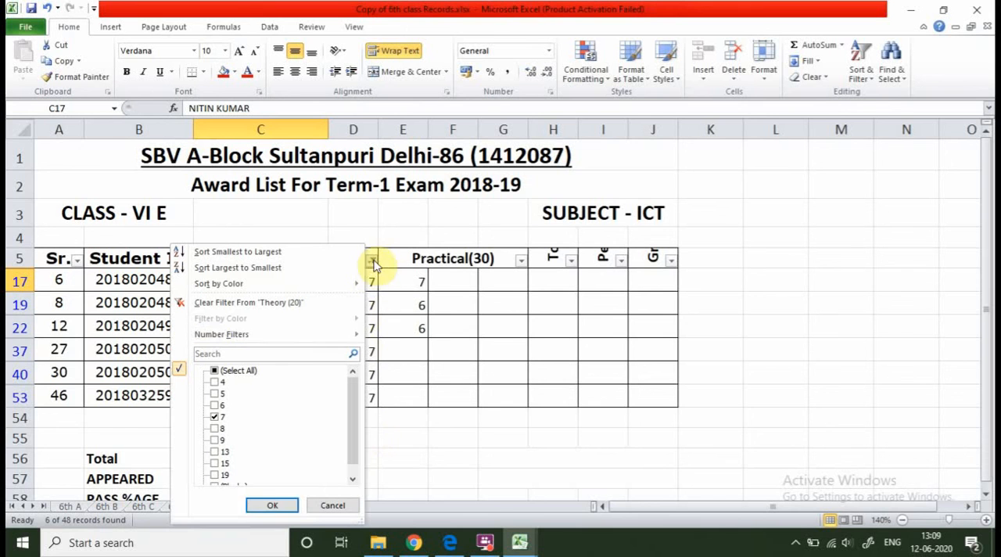
mouse_move(315, 342)
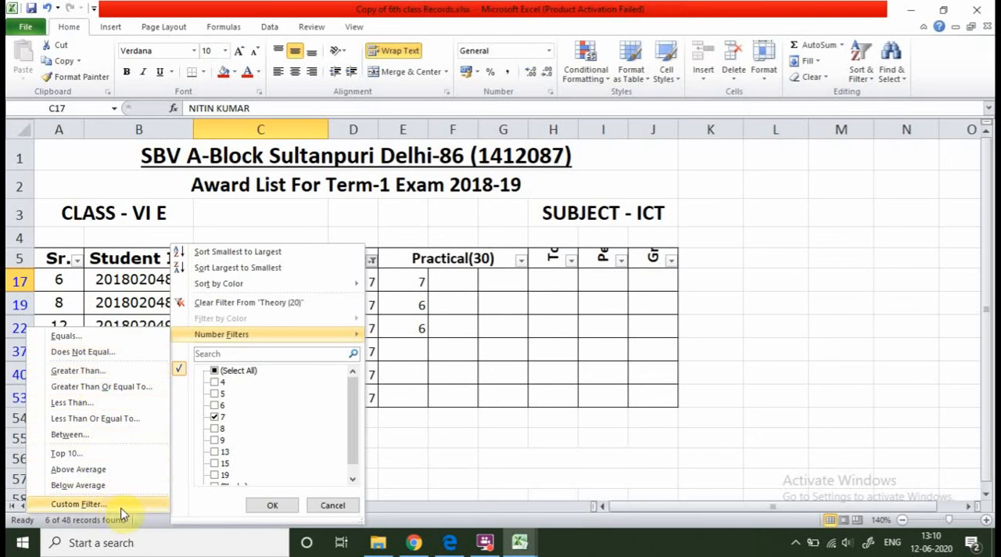
left_click(332, 505)
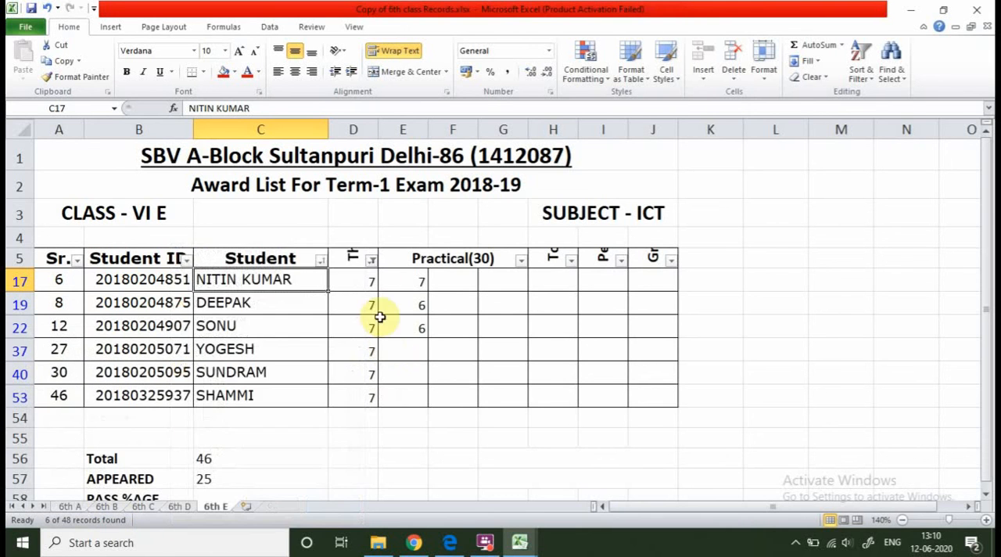
Select all values in the Theory (20) filter list to show every student in the award list again.
left_click(373, 260)
left_click(223, 371)
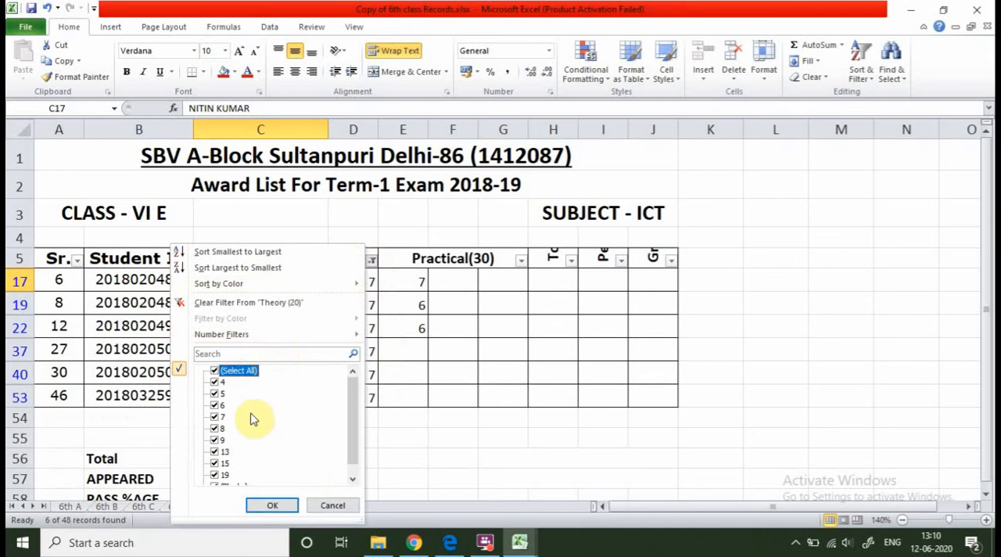
left_click(273, 505)
Examine the unfiltered award list, including the colour-marked student names, the serial numbers and the Theory and Hand-on Skills marks.
scroll(235, 331, "down", 6)
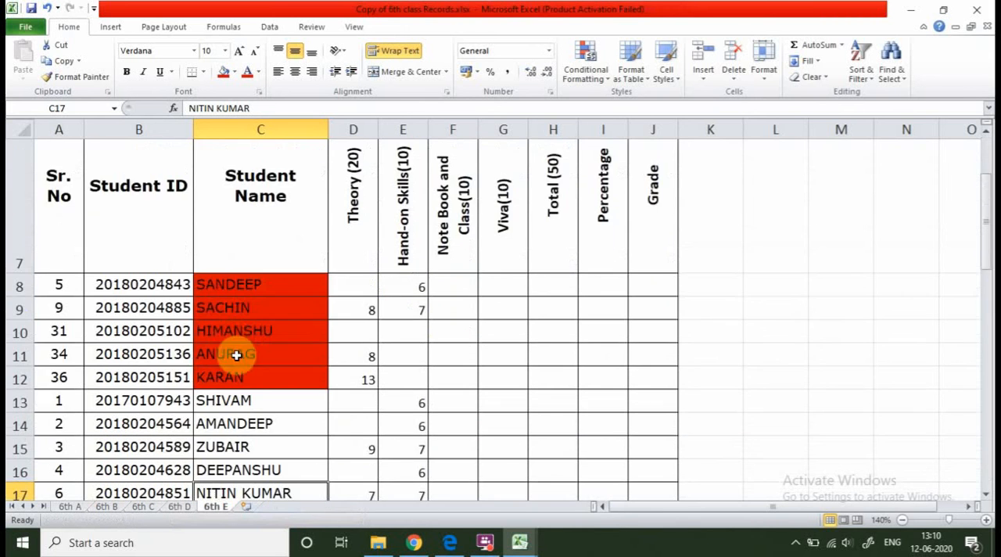
scroll(250, 387, "up", 3)
scroll(255, 389, "up", 3)
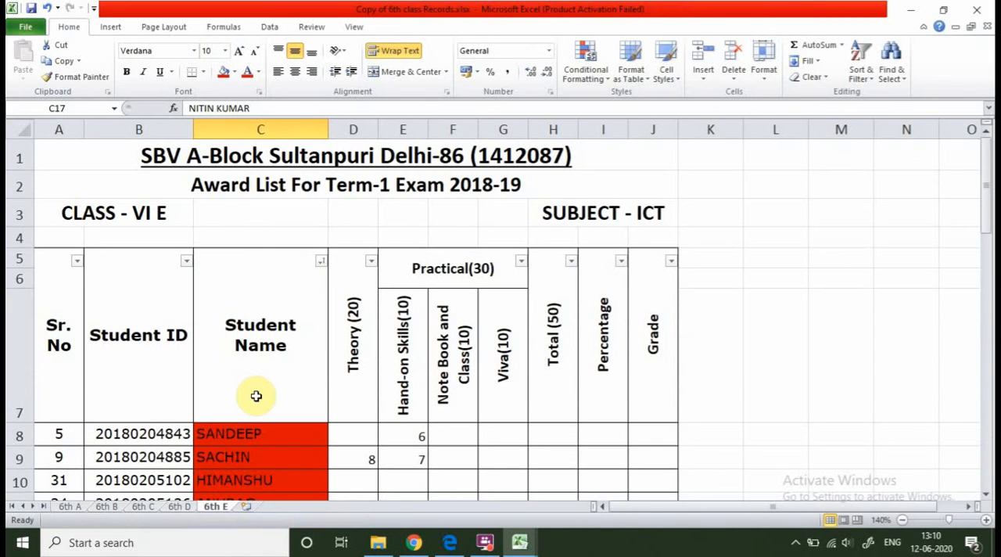
scroll(258, 396, "down", 3)
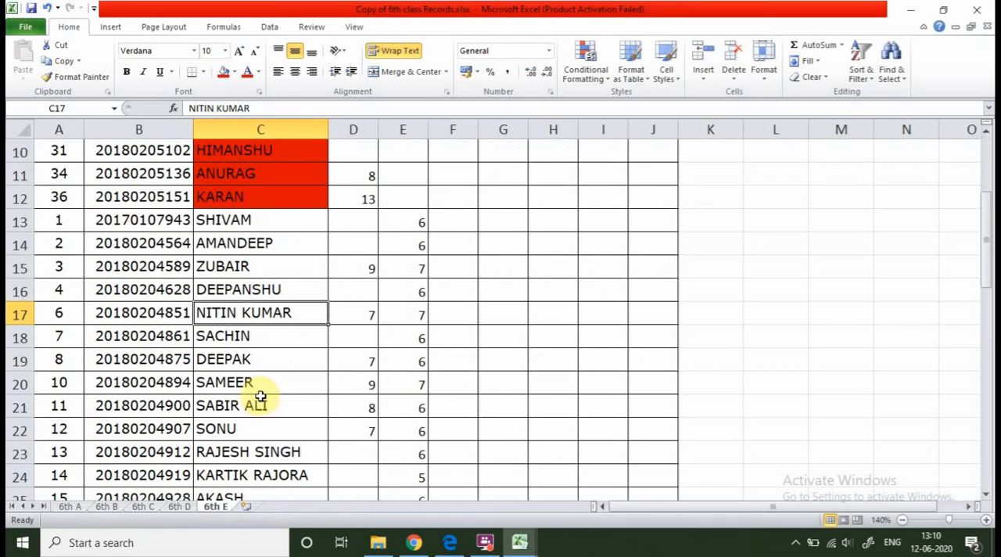
scroll(339, 472, "up", 3)
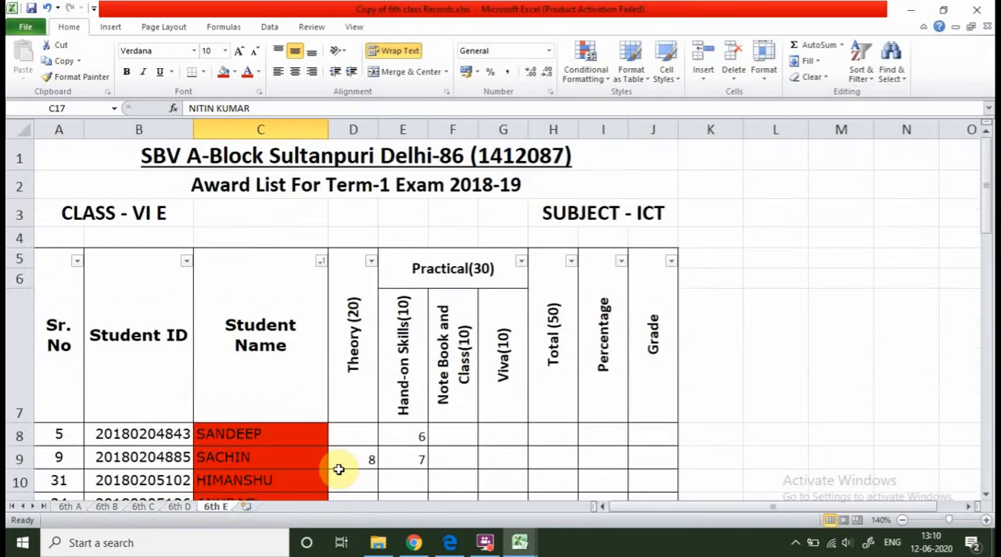
scroll(339, 470, "down", 2)
scroll(339, 470, "down", 8)
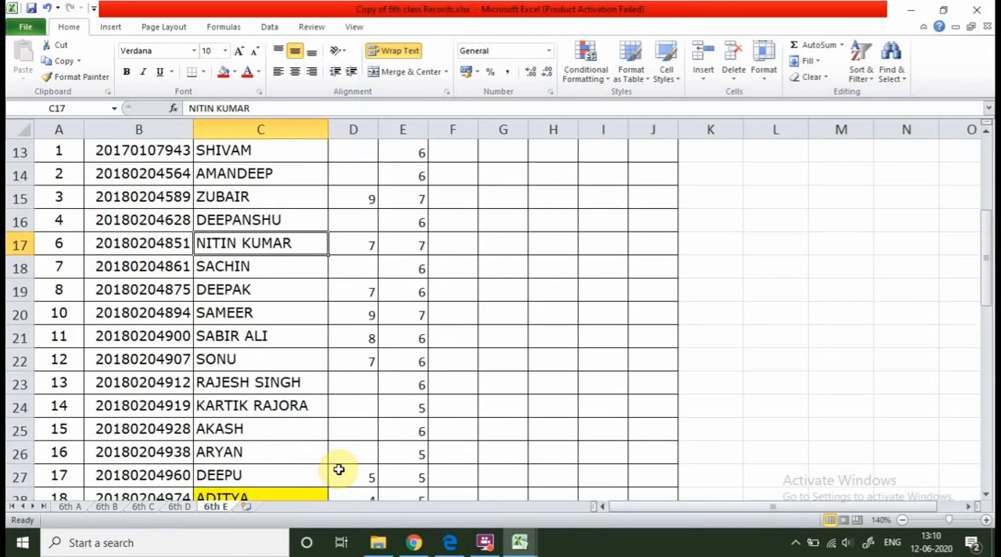
scroll(339, 469, "up", 4)
scroll(339, 470, "up", 4)
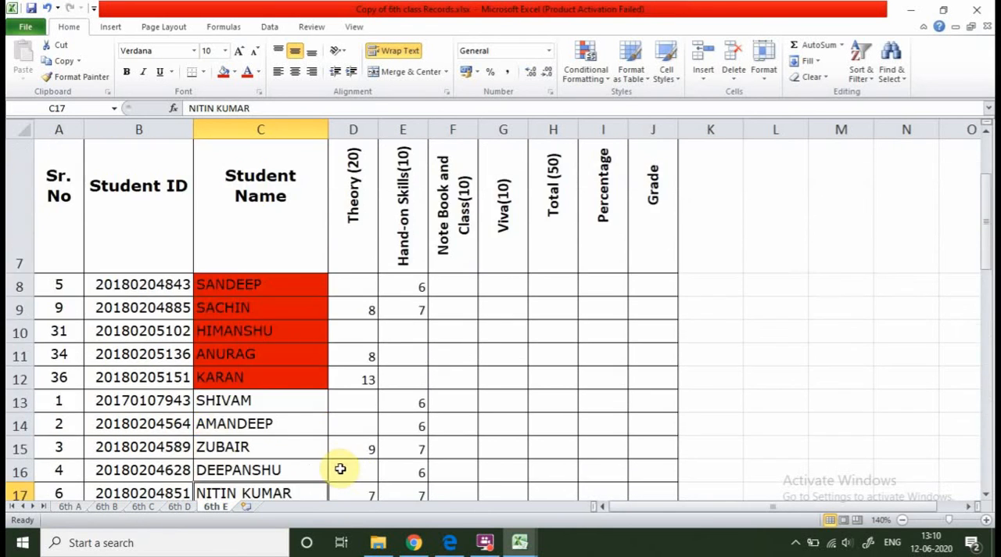
scroll(465, 374, "down", 2)
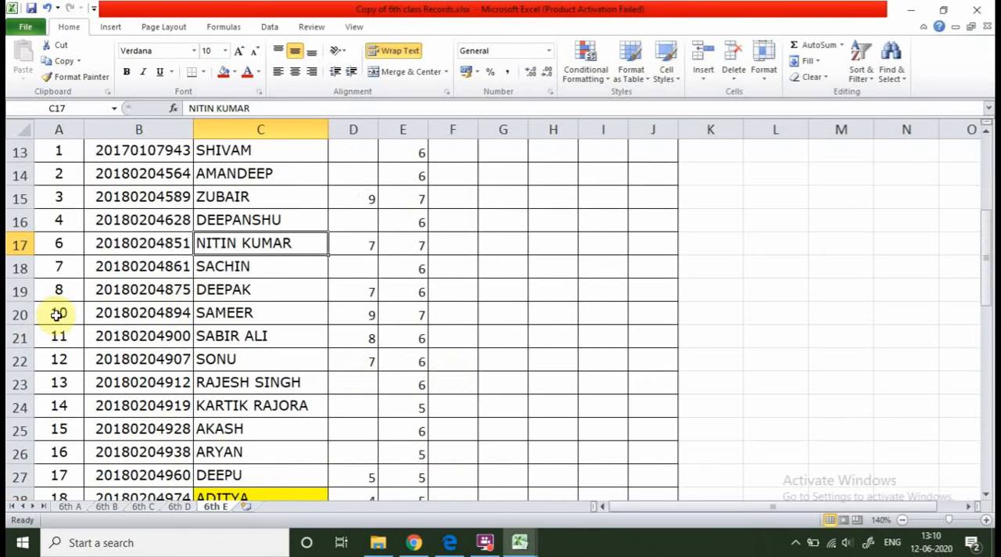
scroll(295, 387, "down", 7)
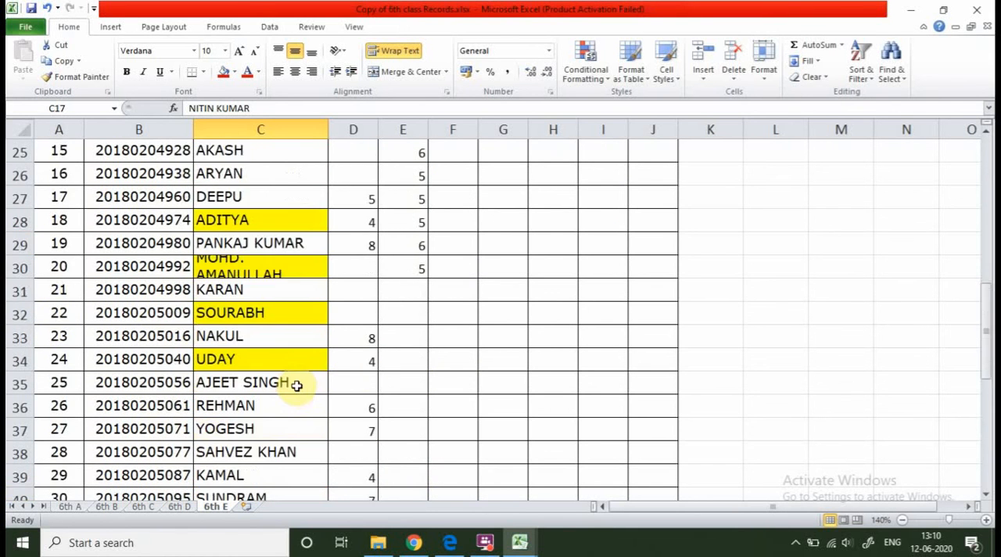
scroll(356, 411, "down", 2)
scroll(364, 407, "up", 11)
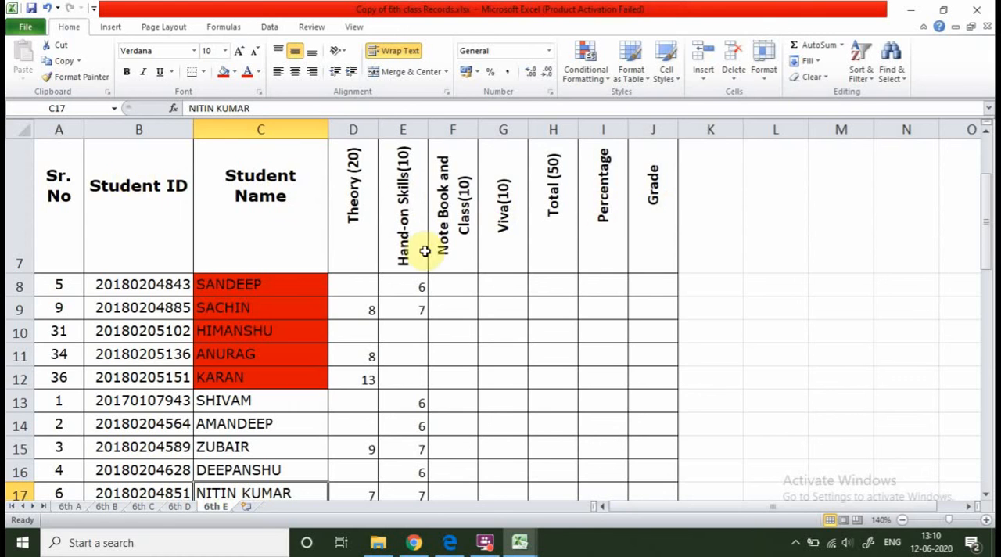
scroll(376, 259, "up", 2)
scroll(375, 270, "down", 3)
scroll(375, 269, "up", 3)
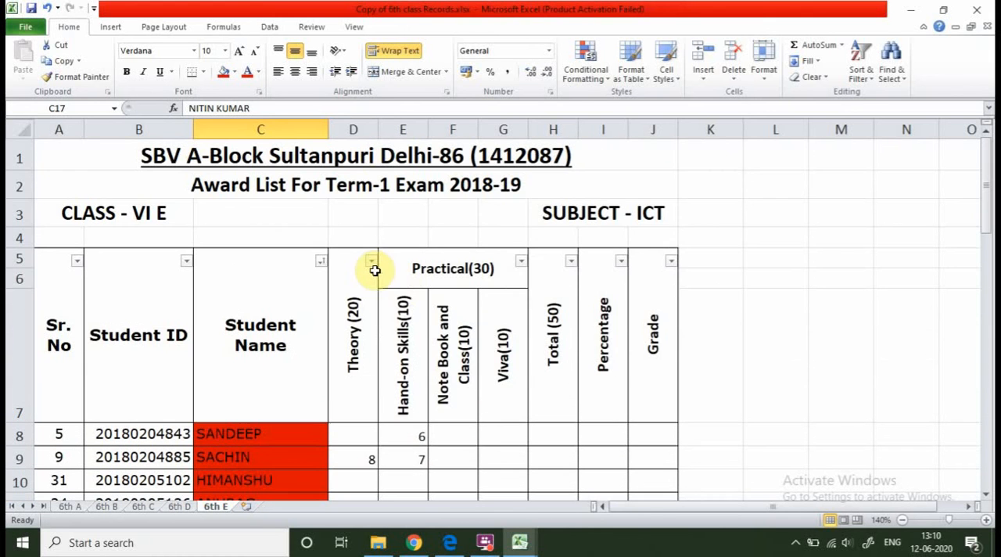
Look over the filter options of the Practical(30), Total (50) and Grade columns without applying a filter.
left_click(521, 261)
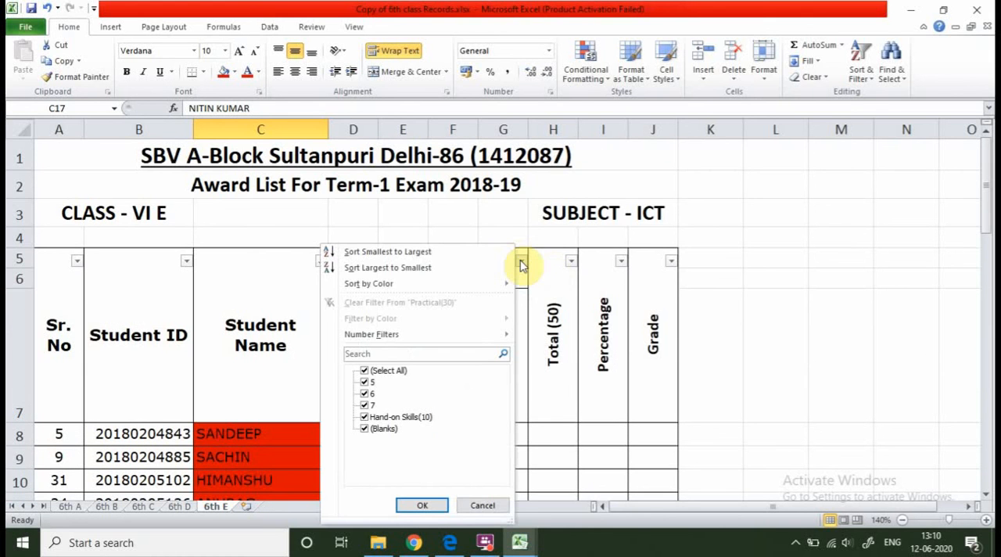
left_click(571, 262)
left_click(572, 261)
left_click(571, 261)
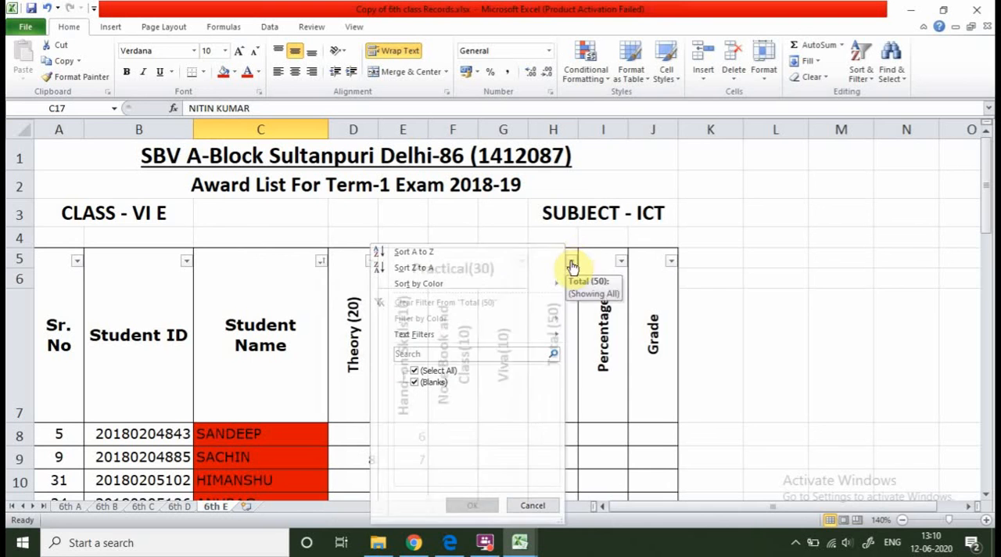
left_click(670, 262)
left_click(671, 262)
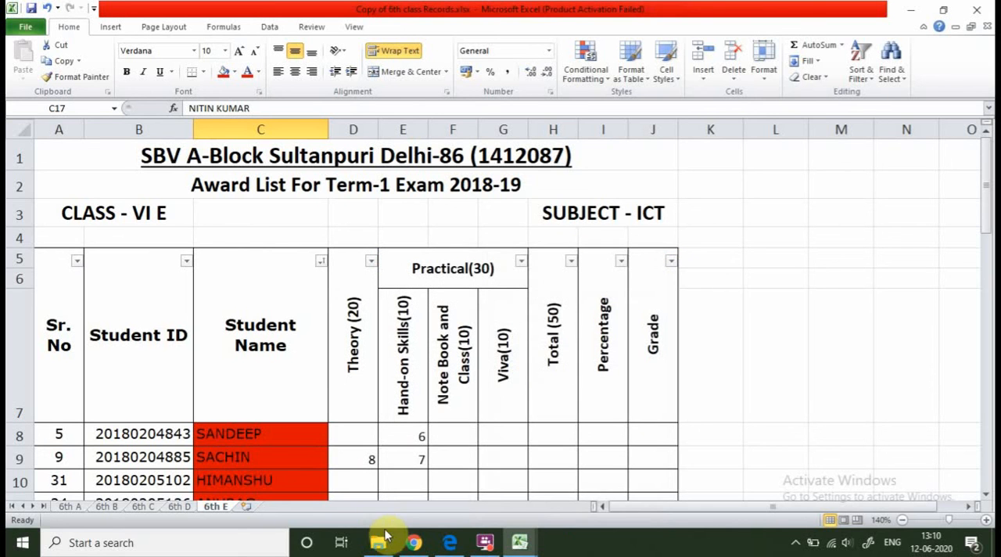
left_click(484, 546)
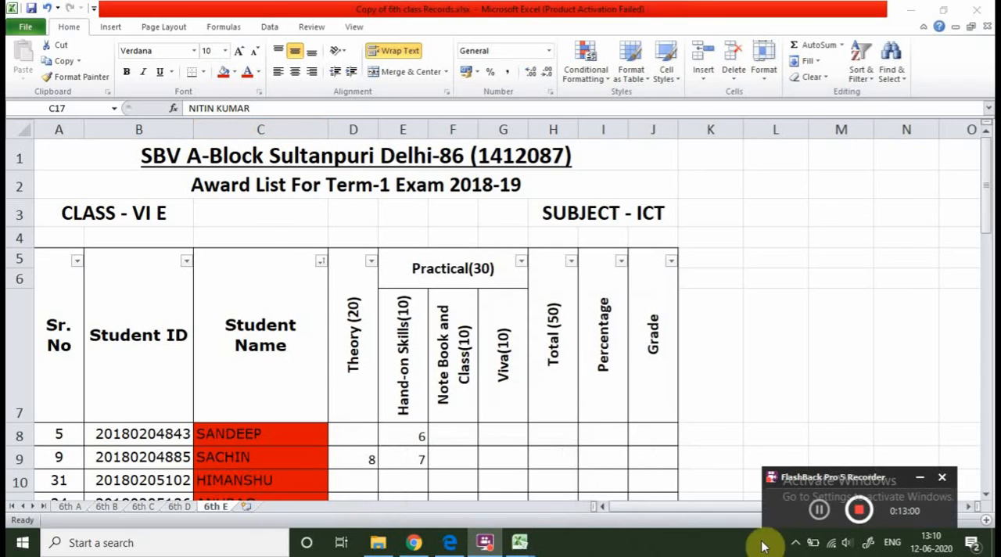